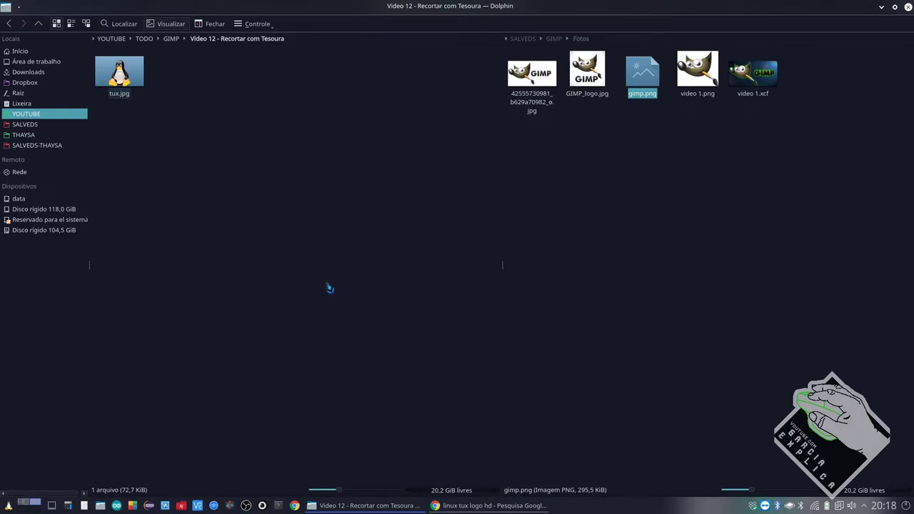
Open tux.jpg from Dolphin in GIMP.
key(Return)
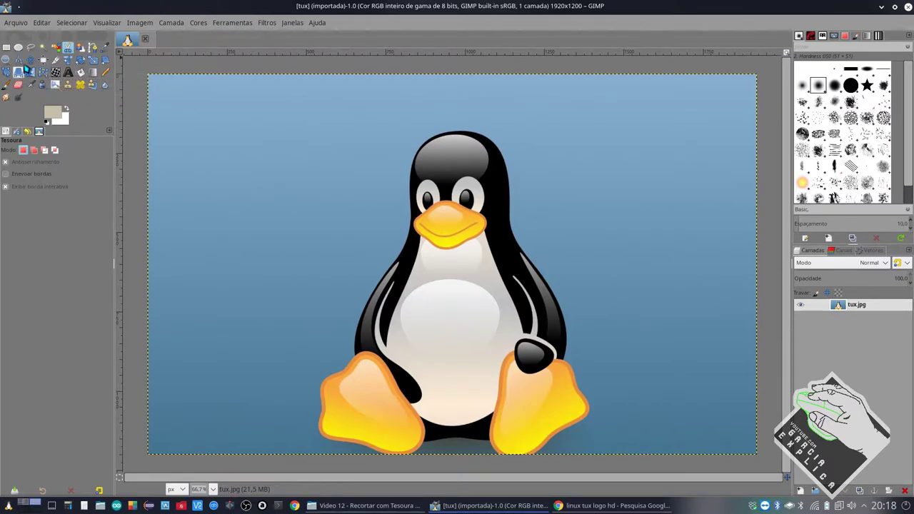
click(30, 47)
scroll(456, 145, up, 2)
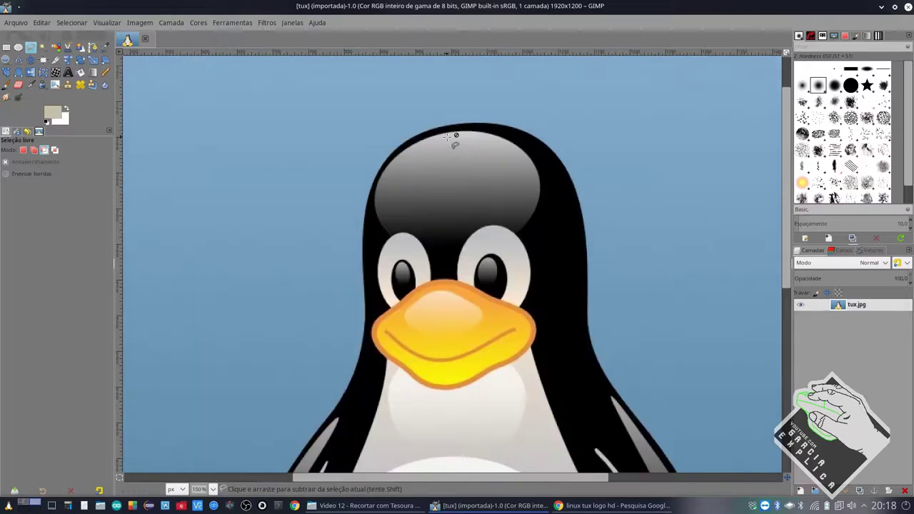
click(438, 127)
scroll(410, 147, up, 1)
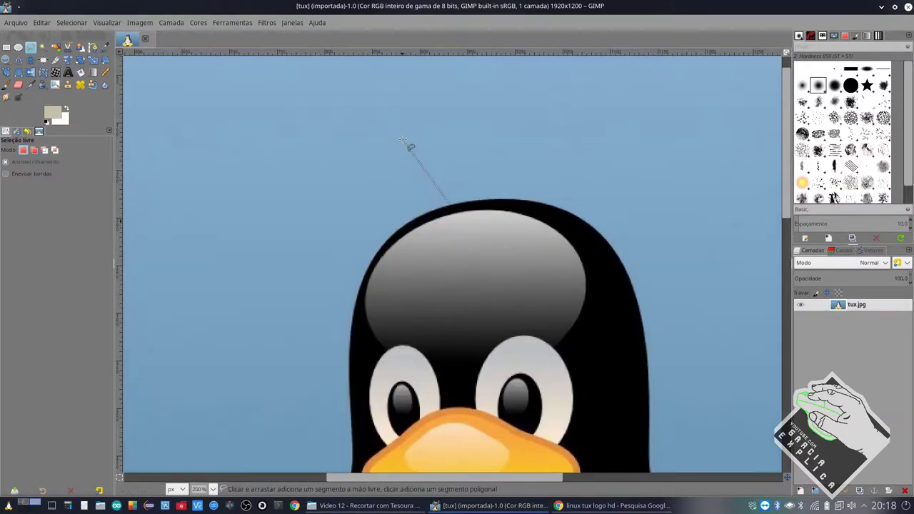
scroll(377, 193, up, 2)
scroll(356, 151, up, 2)
scroll(355, 151, up, 5)
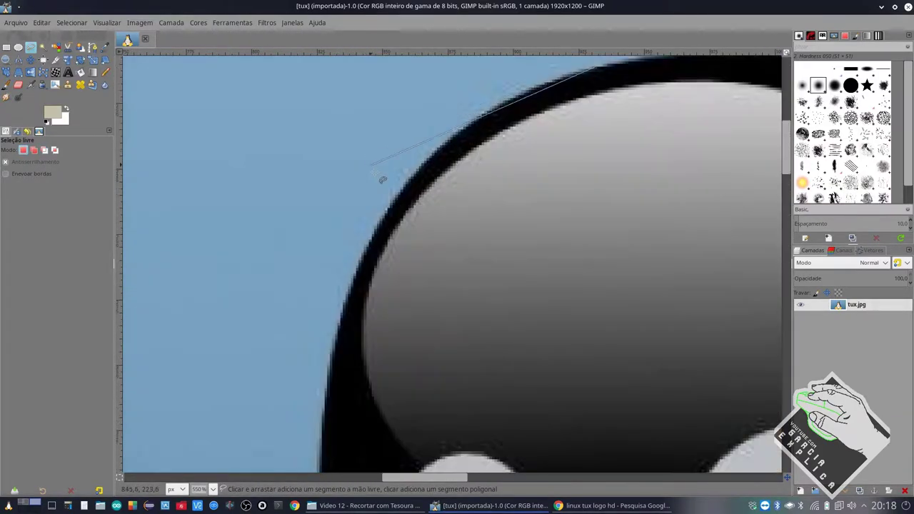
scroll(572, 129, up, 3)
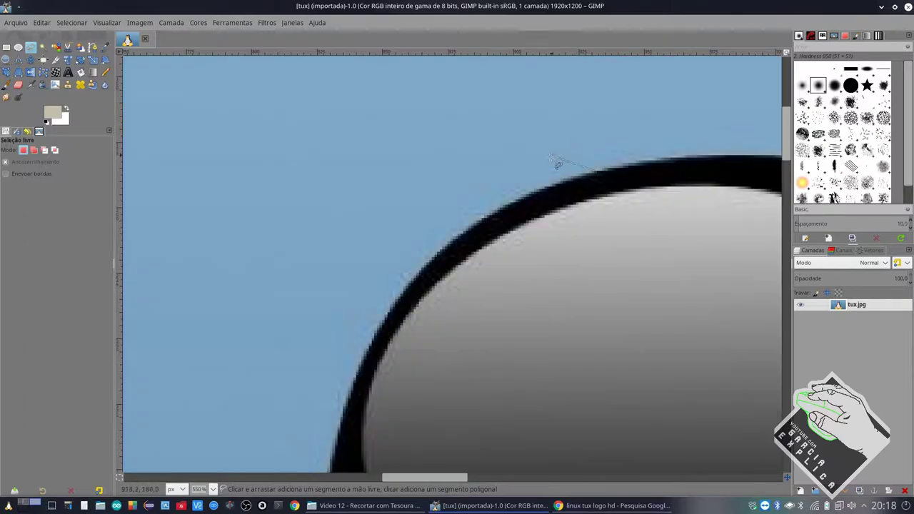
click(540, 191)
click(459, 236)
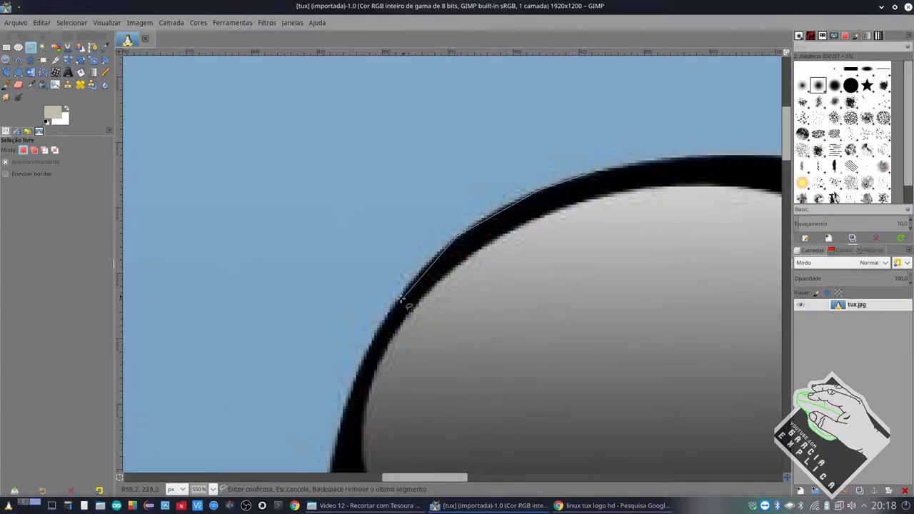
click(608, 302)
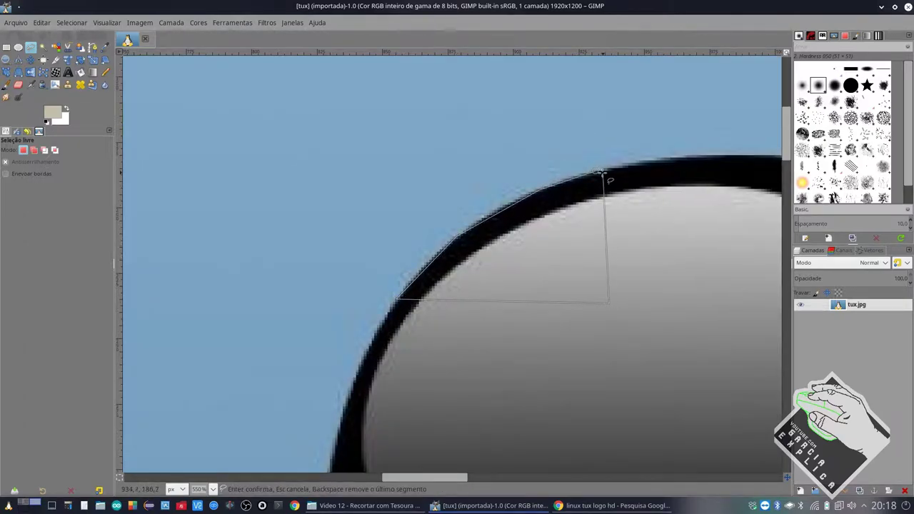
click(596, 172)
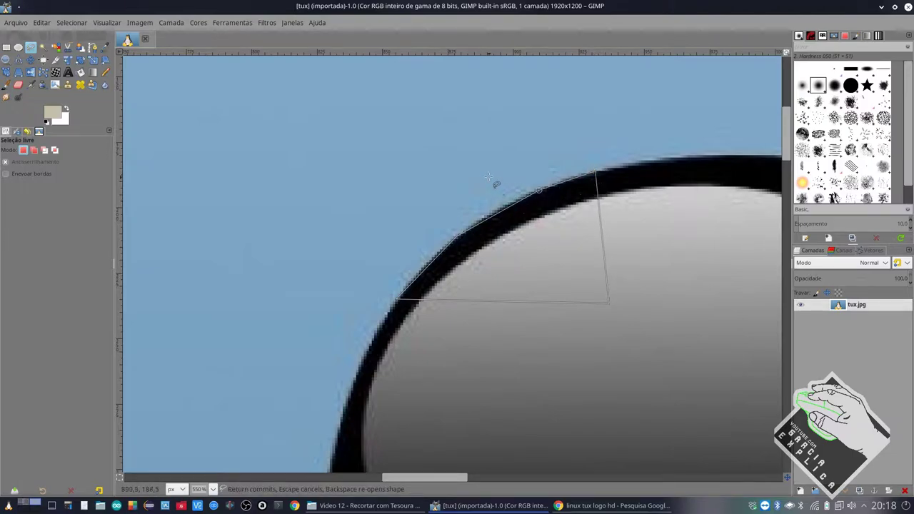
drag(540, 191, 530, 185)
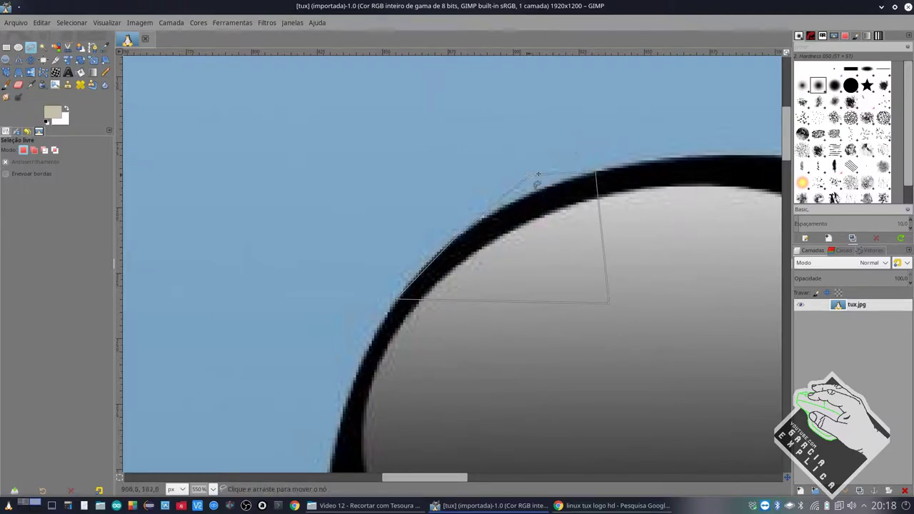
double_click(571, 249)
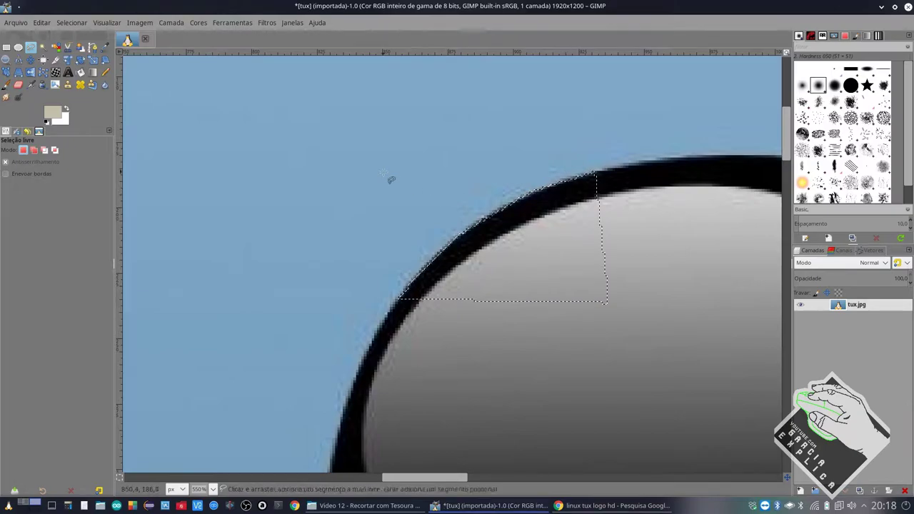
click(383, 172)
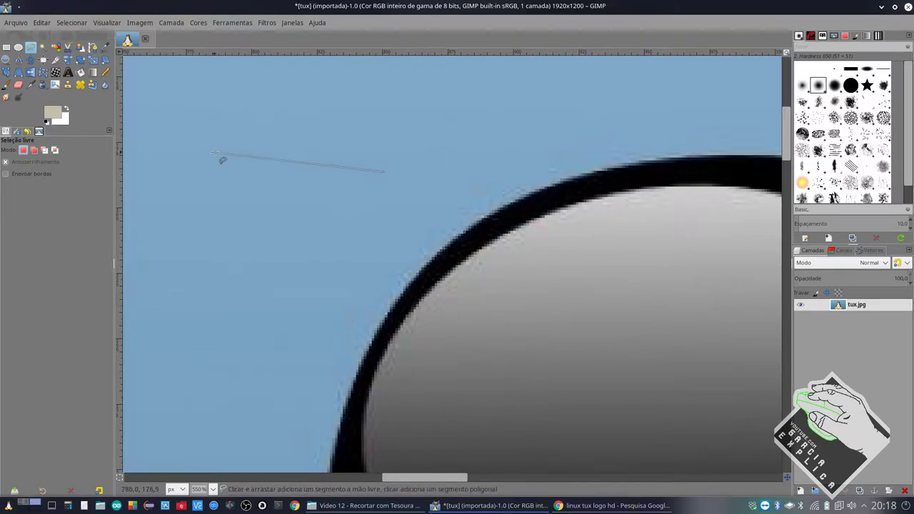
Trace a closed four-anchor path along the penguin's head edge with the Paths tool.
click(92, 47)
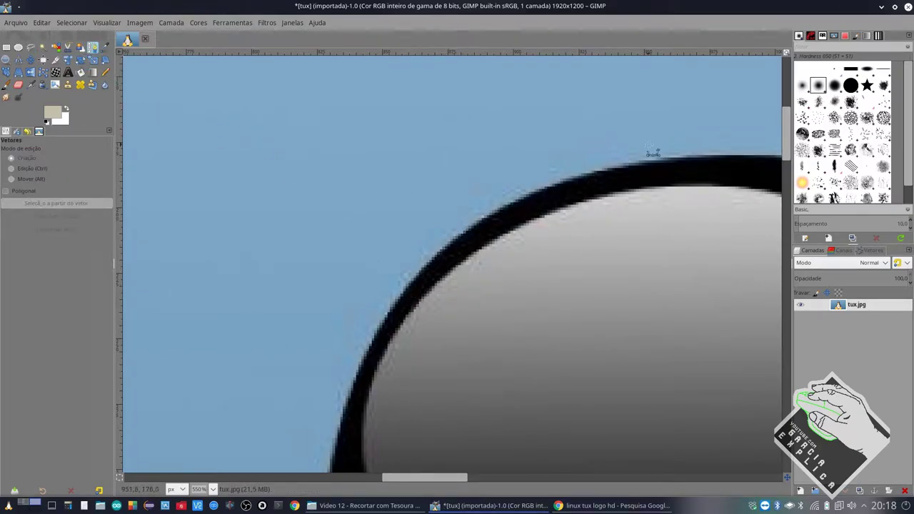
click(627, 163)
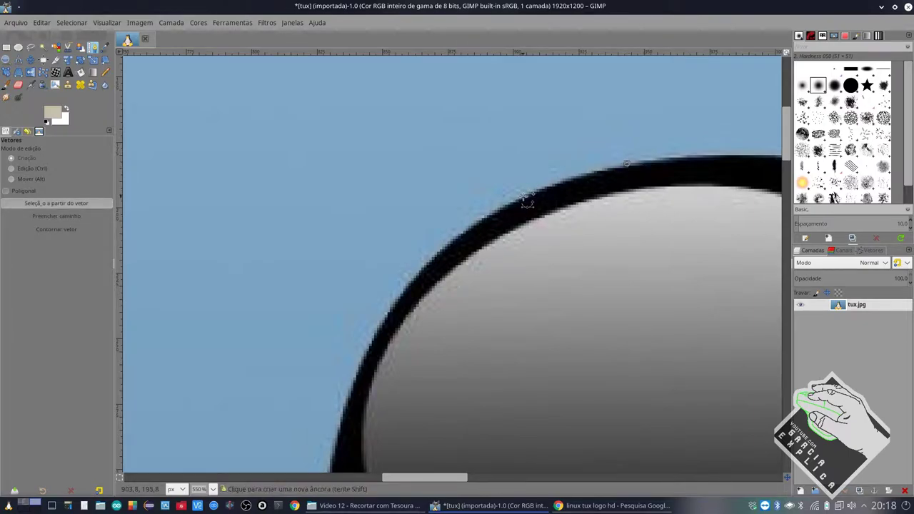
click(524, 196)
click(423, 268)
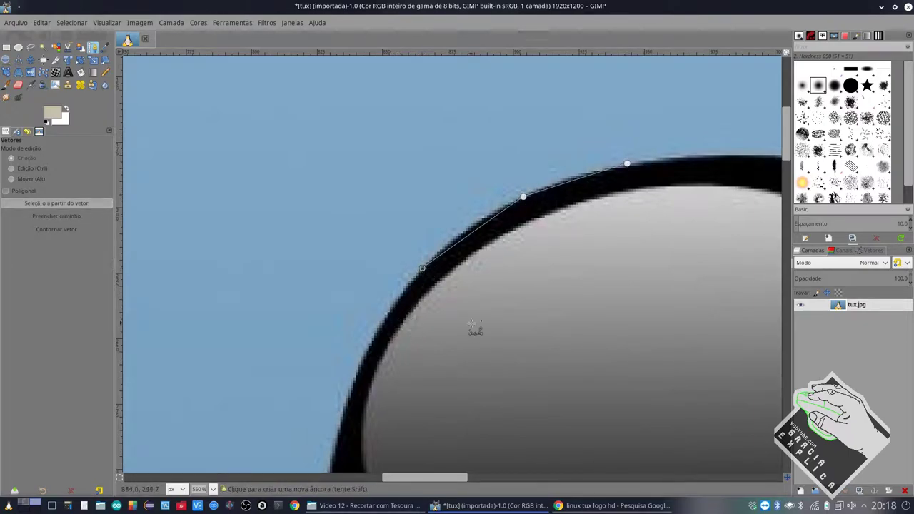
drag(423, 268, 614, 275)
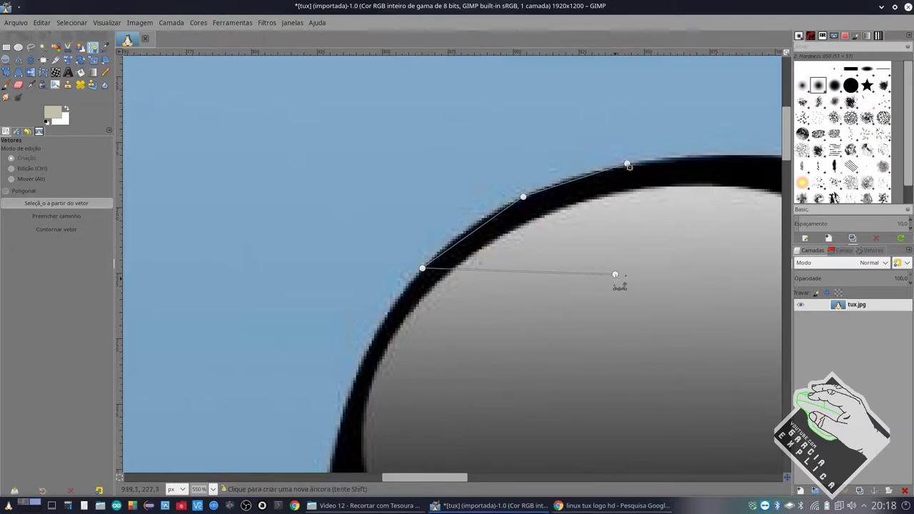
click(615, 274)
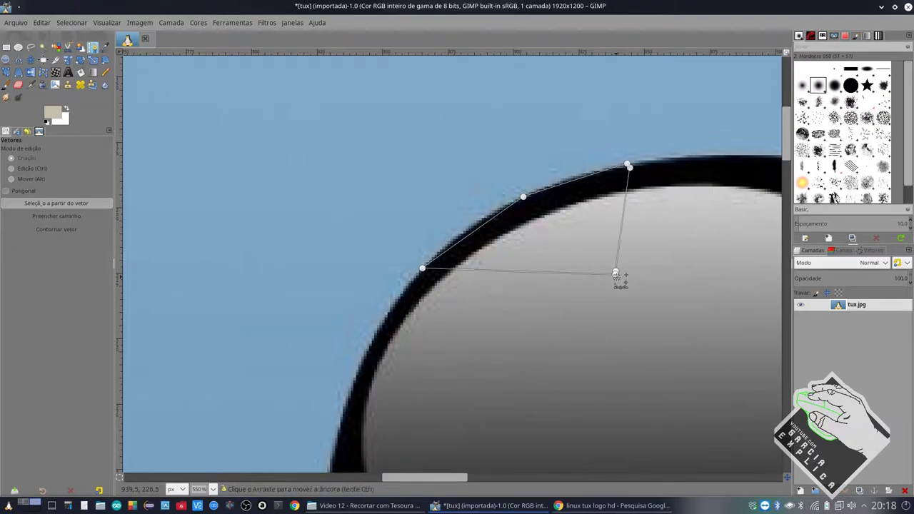
Curve the path segments to follow the head, convert the path to a selection, then deselect.
drag(493, 214, 481, 224)
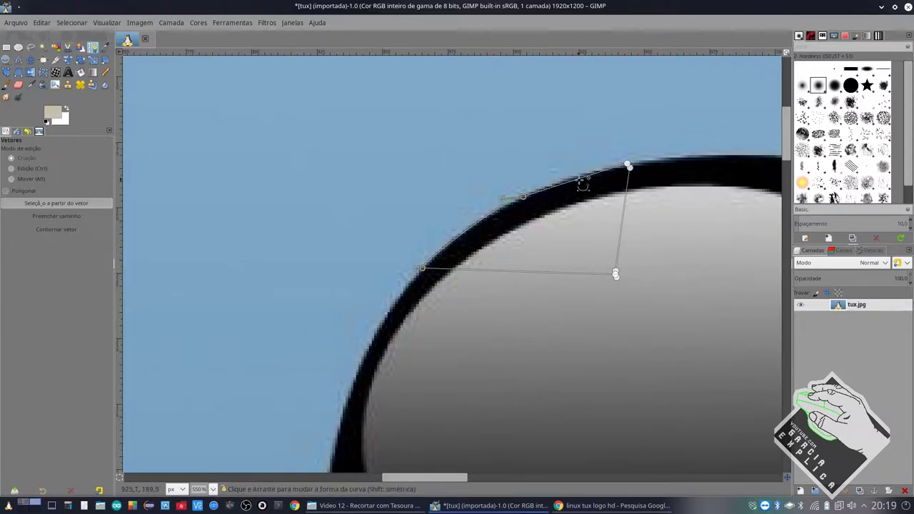
drag(583, 184, 590, 147)
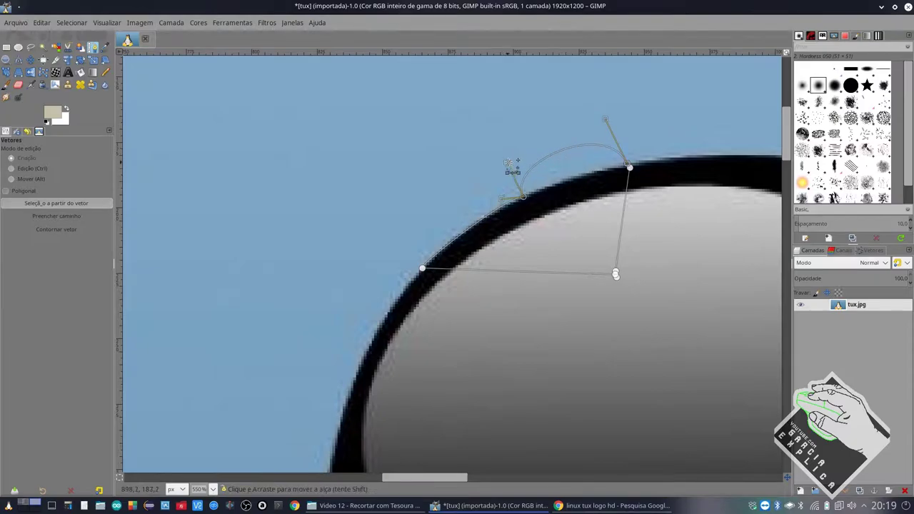
mouse_move(509, 163)
mouse_down()
mouse_move(517, 147)
mouse_move(567, 186)
mouse_move(564, 216)
mouse_up()
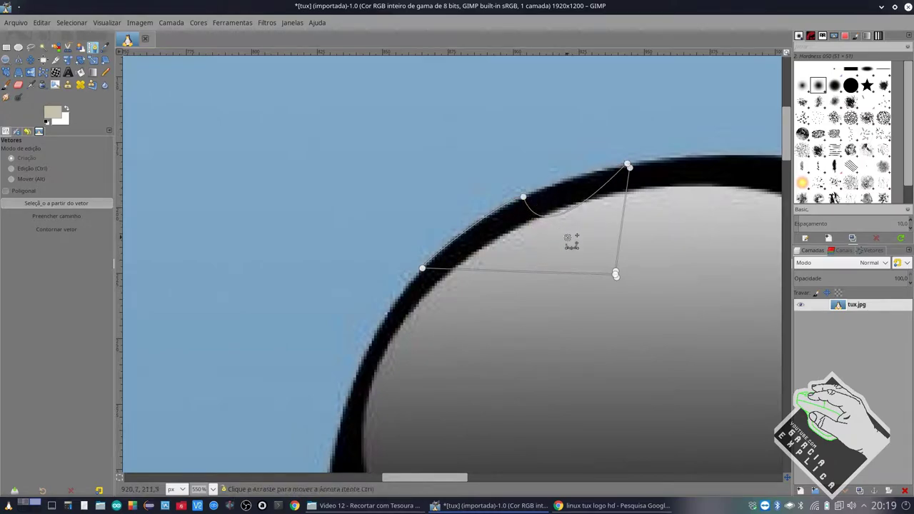
key(shift+v)
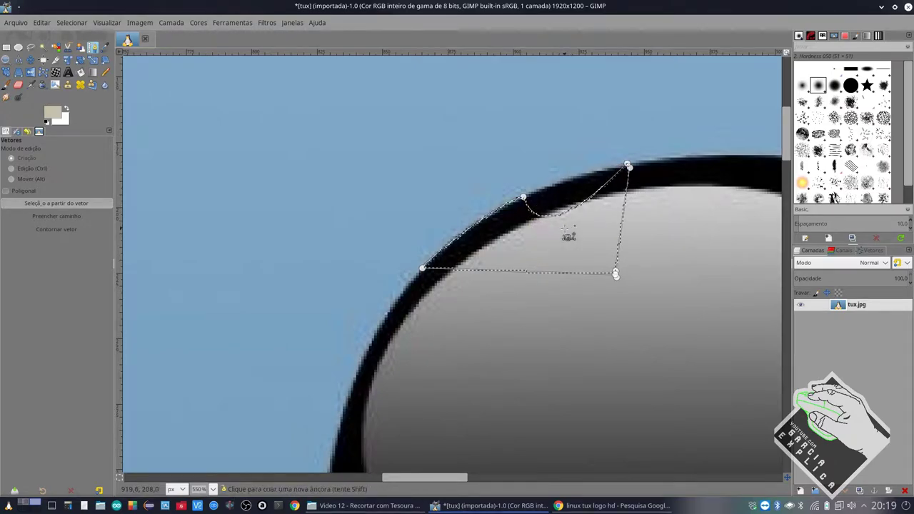
key(ctrl+shift+a)
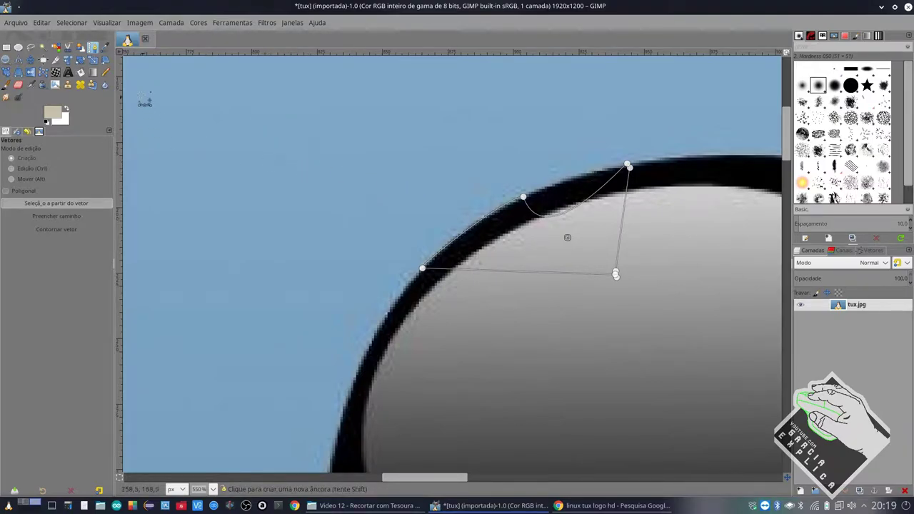
key(shift+o)
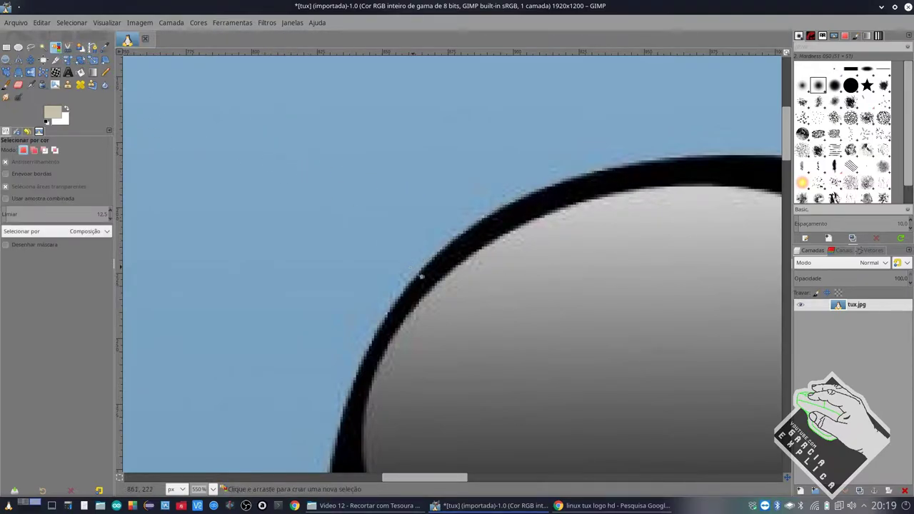
click(424, 211)
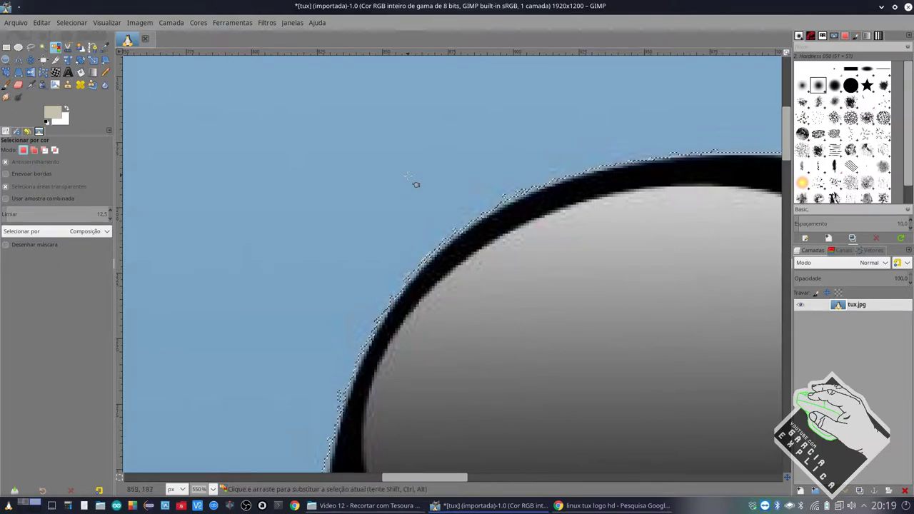
click(42, 47)
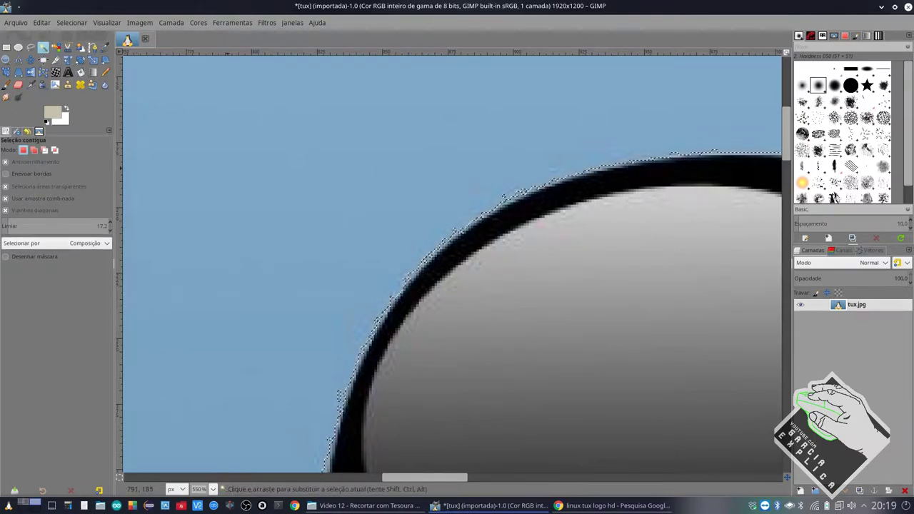
key(ctrl+shift+a)
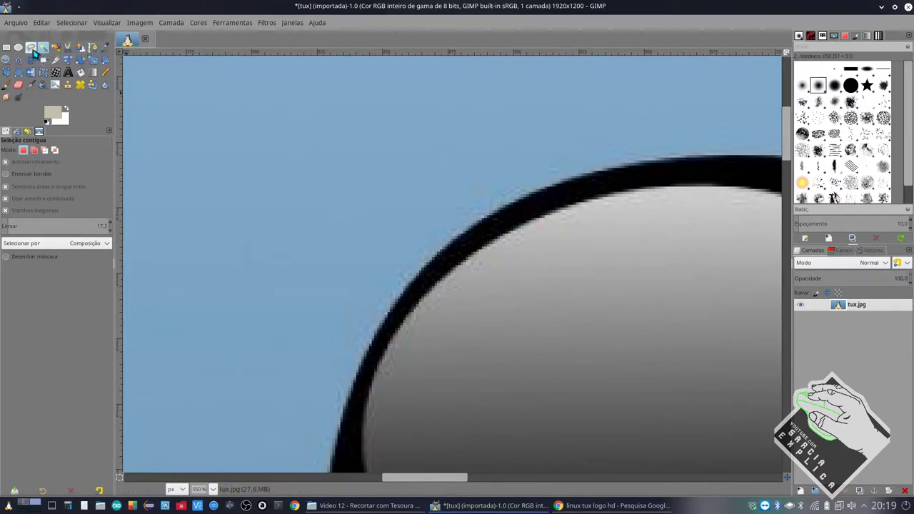
click(80, 47)
click(443, 193)
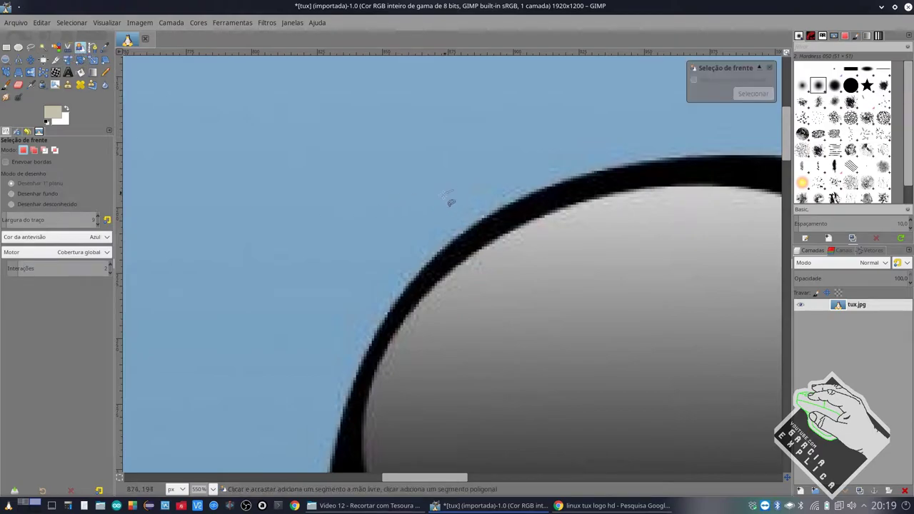
drag(285, 298, 512, 113)
click(431, 190)
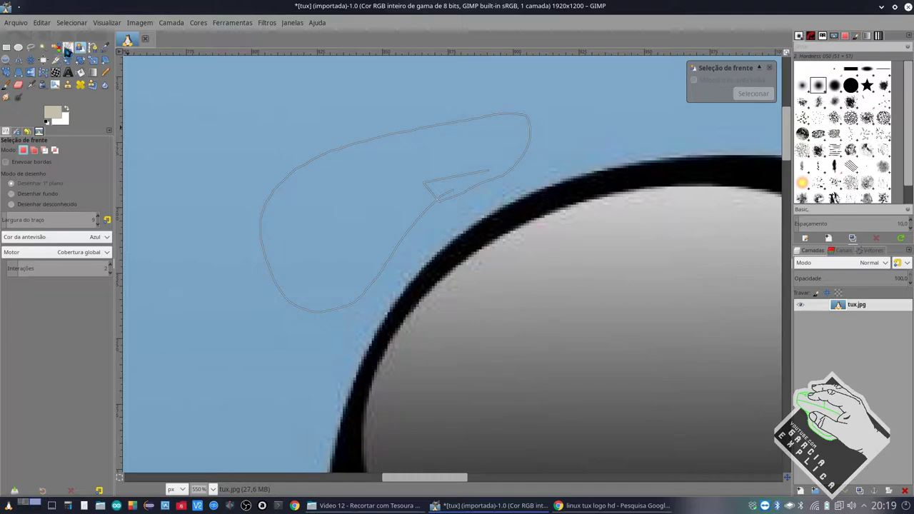
click(67, 47)
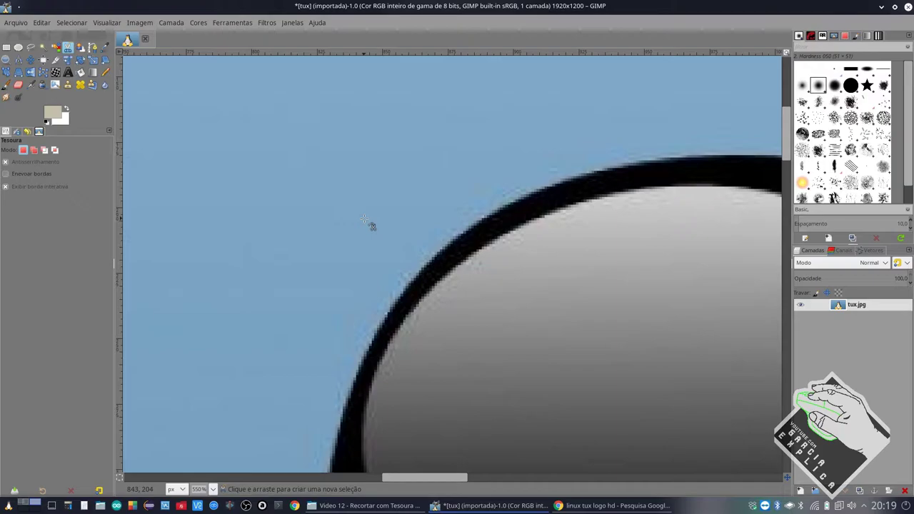
key(alt+Tab)
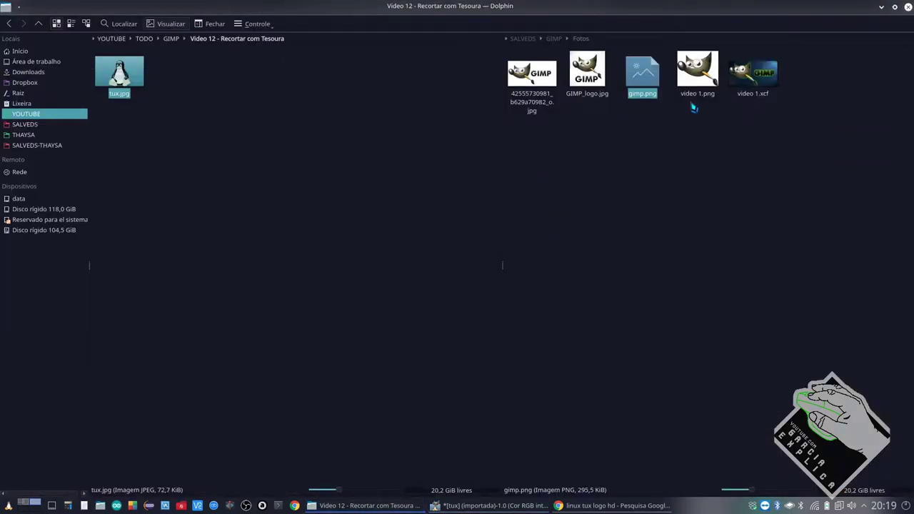
click(690, 95)
click(586, 94)
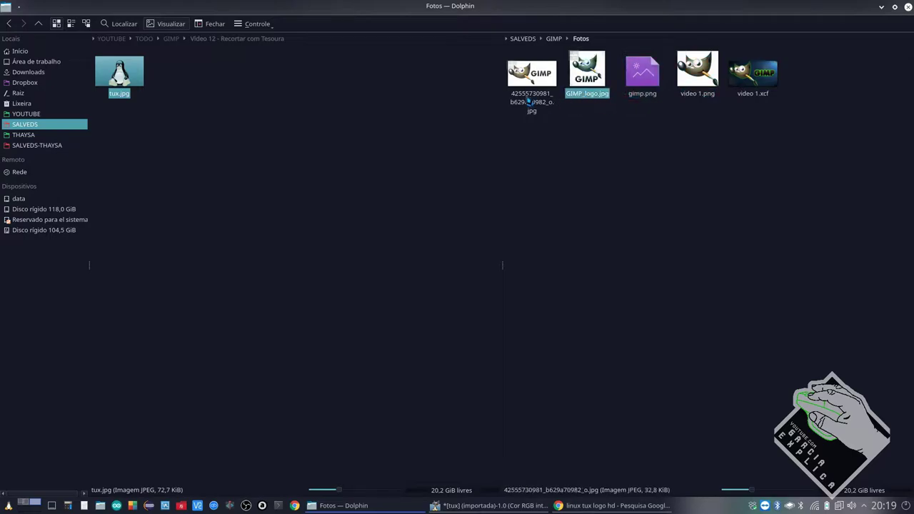
click(528, 102)
key(Menu)
key(Down)
key(Down)
key(Right)
key(Return)
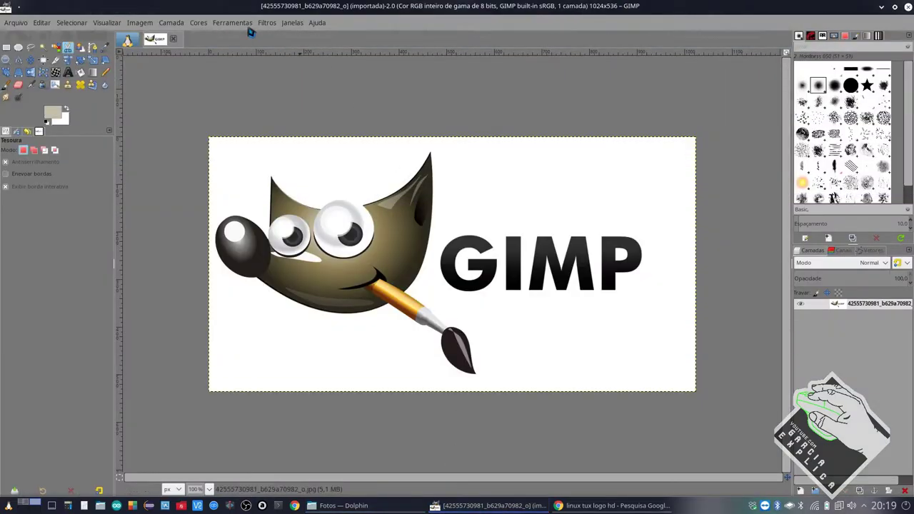
Apply Redução de ruído noise reduction with Força 5 to the mascot image.
click(293, 23)
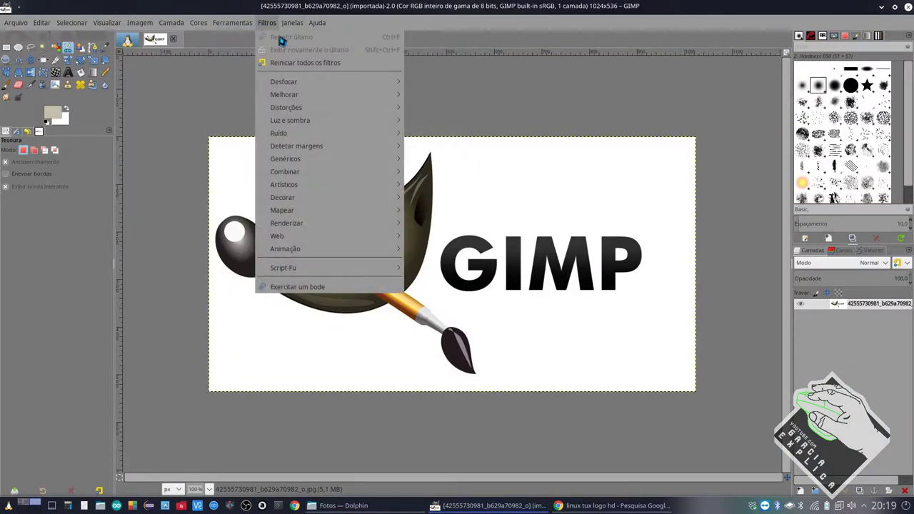
mouse_move(285, 95)
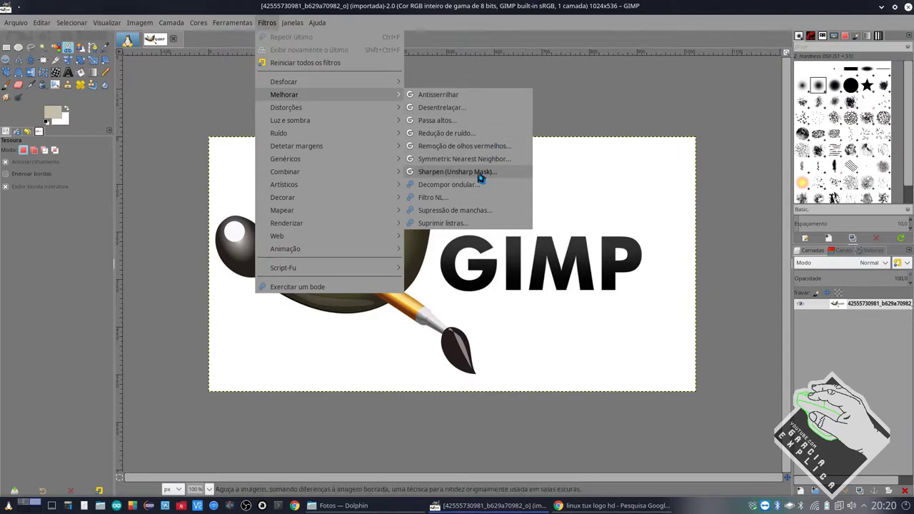
click(473, 134)
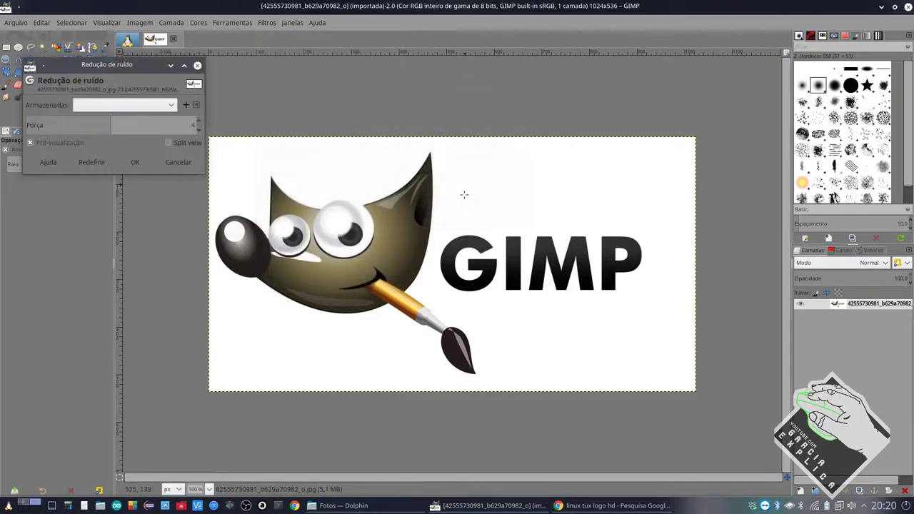
click(197, 121)
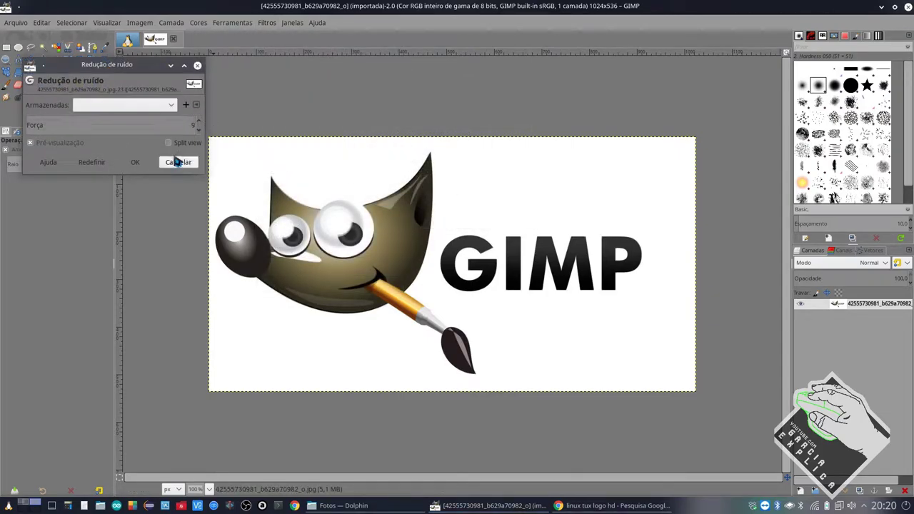
click(138, 163)
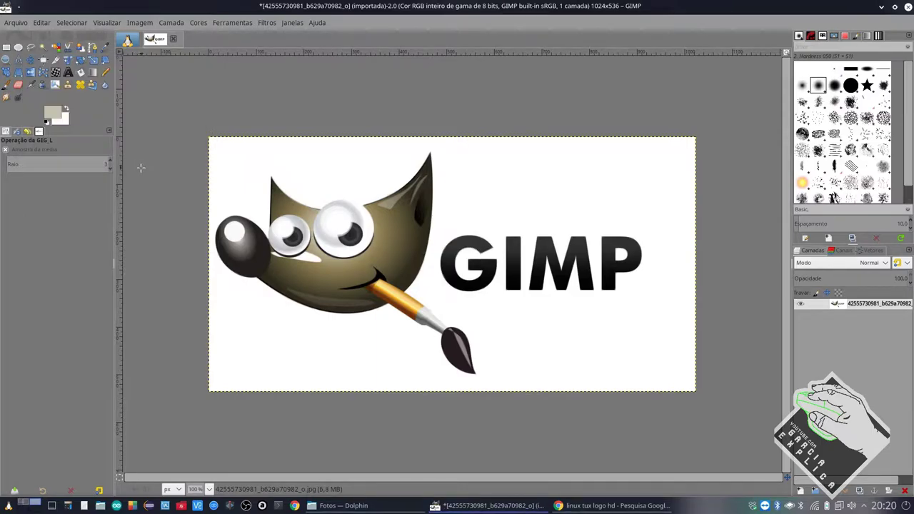
Start a scissors outline at the mascot head's pointed tip and trace down its edge.
scroll(266, 216, up, 5)
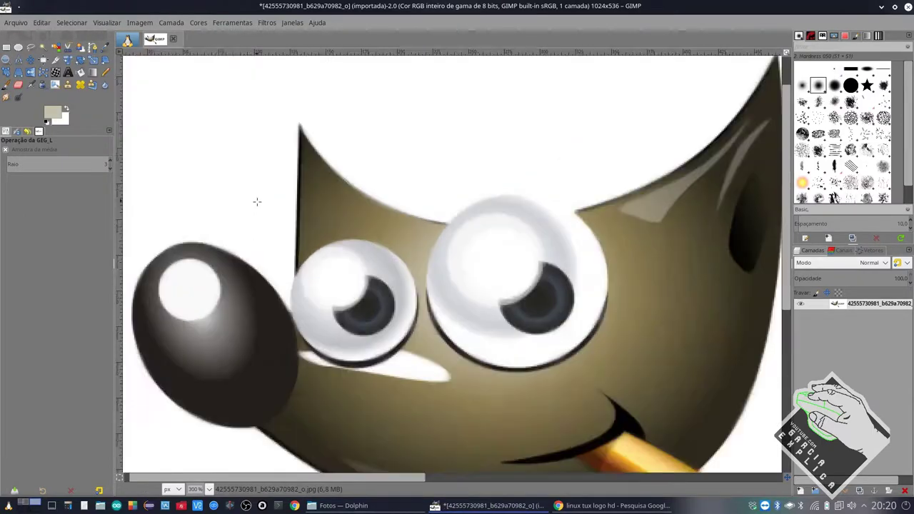
click(68, 47)
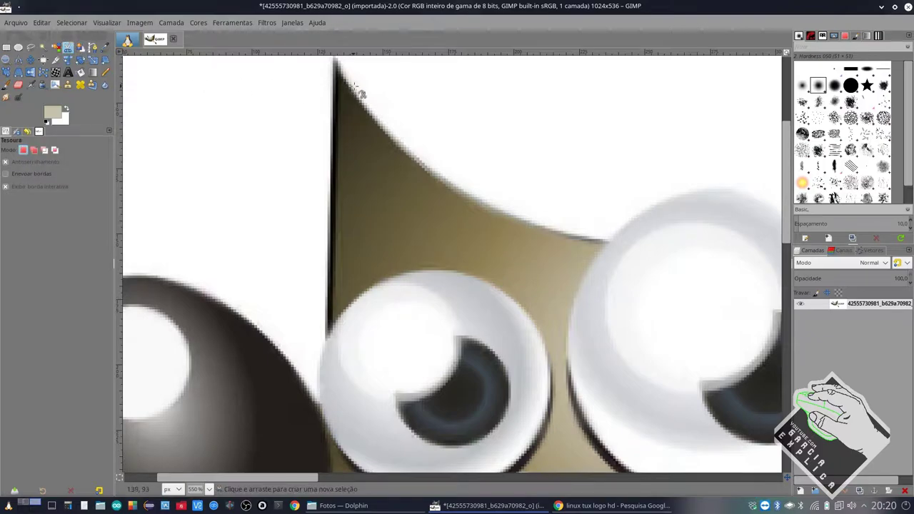
scroll(357, 97, up, 3)
click(334, 168)
scroll(334, 168, down, 3)
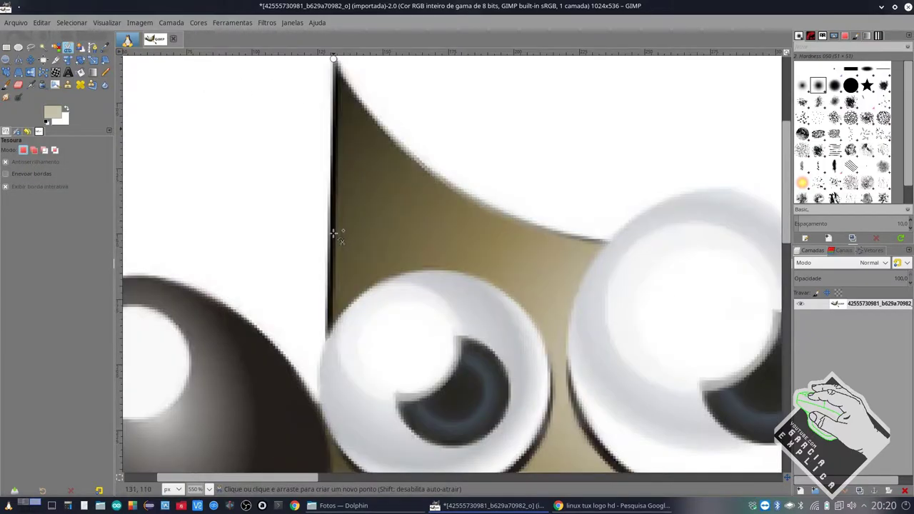
click(326, 337)
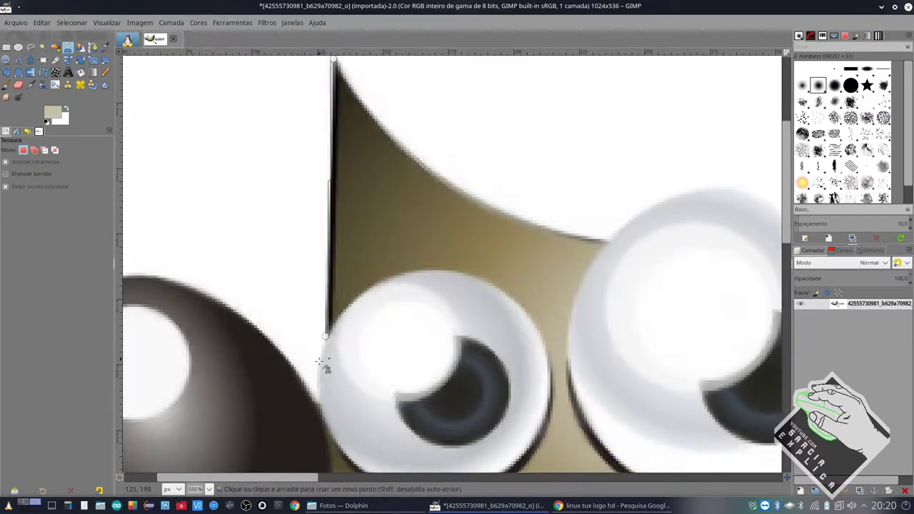
click(321, 400)
Continue the scissors outline around the mascot's nose: upper edge, left side and bottom.
ctrl+scroll(318, 387, up, 1)
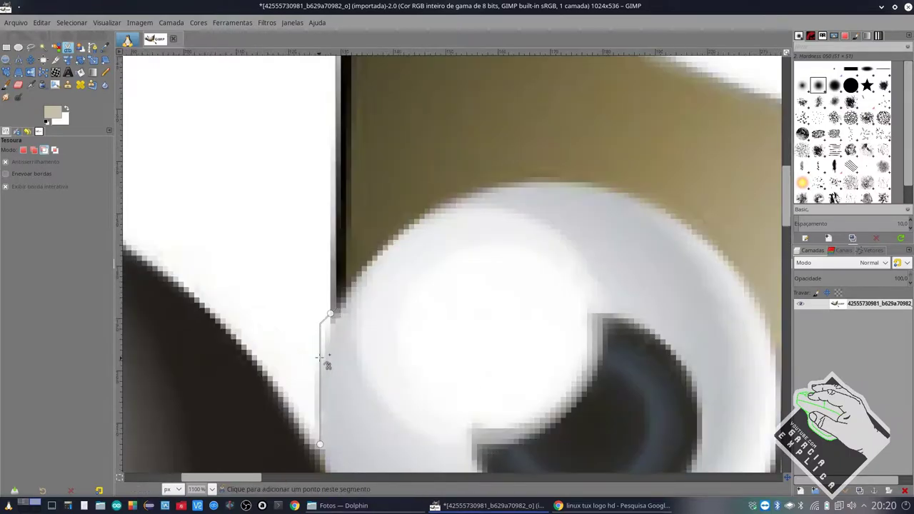
ctrl+scroll(326, 363, up, 2)
ctrl+scroll(327, 351, up, 1)
ctrl+scroll(301, 310, down, 2)
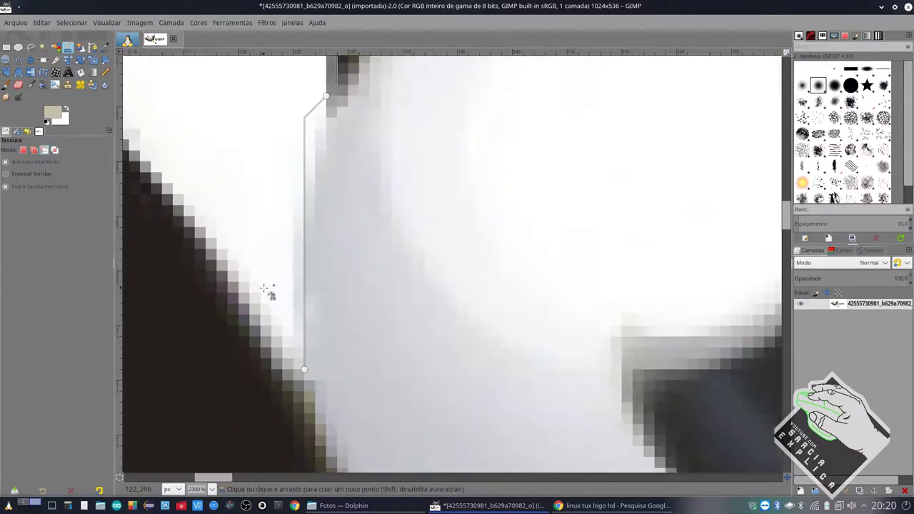
ctrl+scroll(265, 292, down, 2)
scroll(221, 235, left, 3)
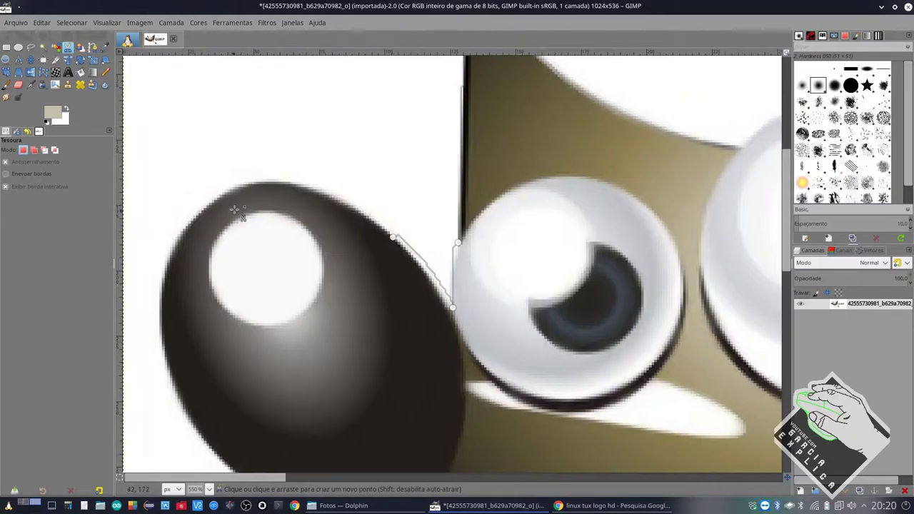
click(238, 189)
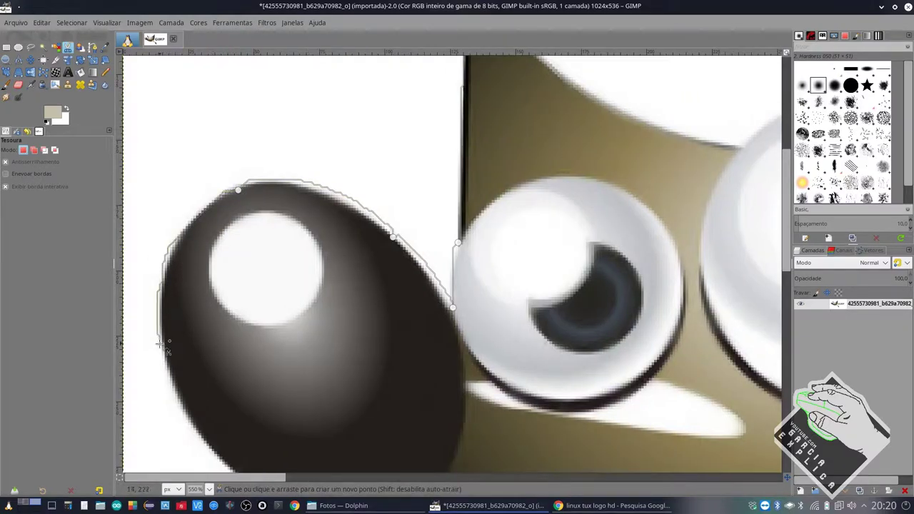
scroll(171, 341, down, 3)
click(230, 364)
scroll(285, 357, down, 3)
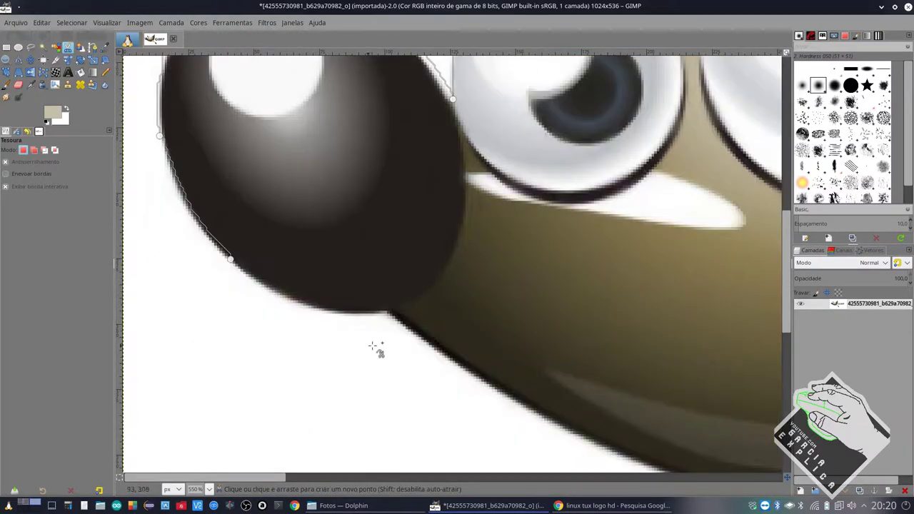
click(385, 312)
scroll(384, 290, up, 3)
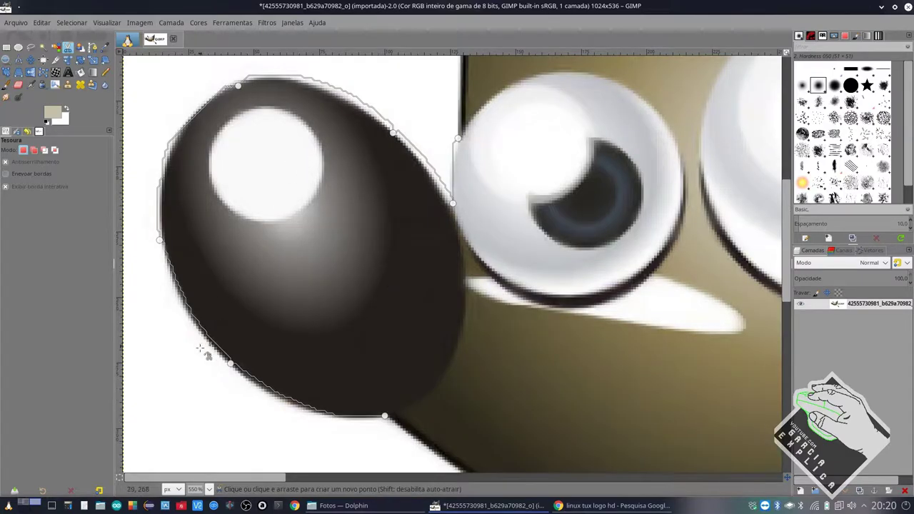
Close the mascot image, discarding its changes.
click(171, 40)
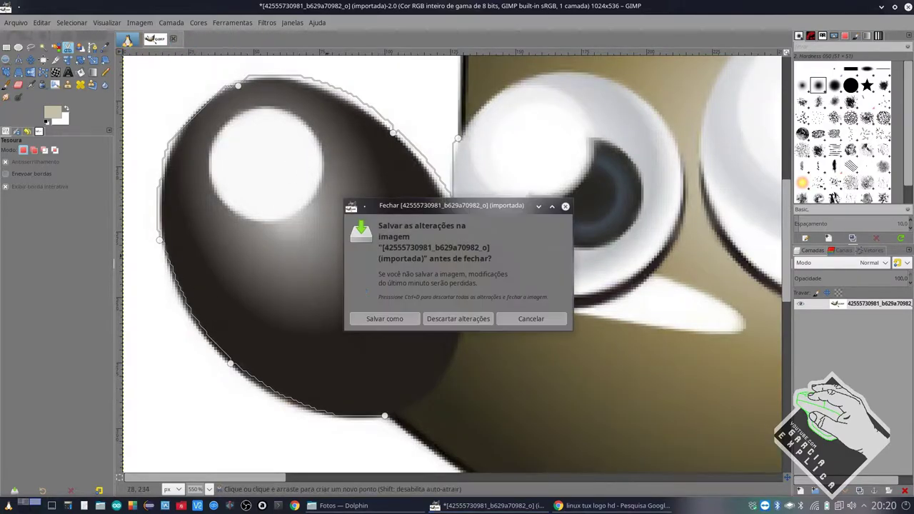
click(459, 324)
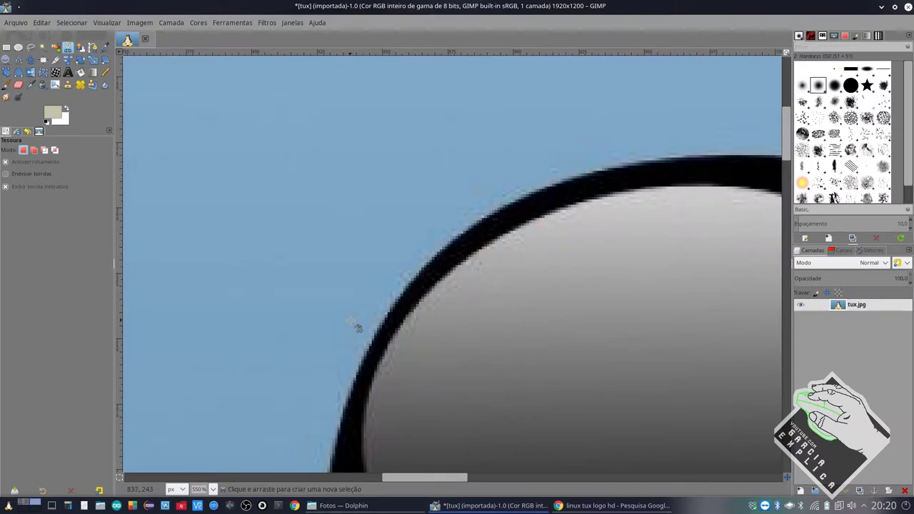
scroll(596, 164, right, 4)
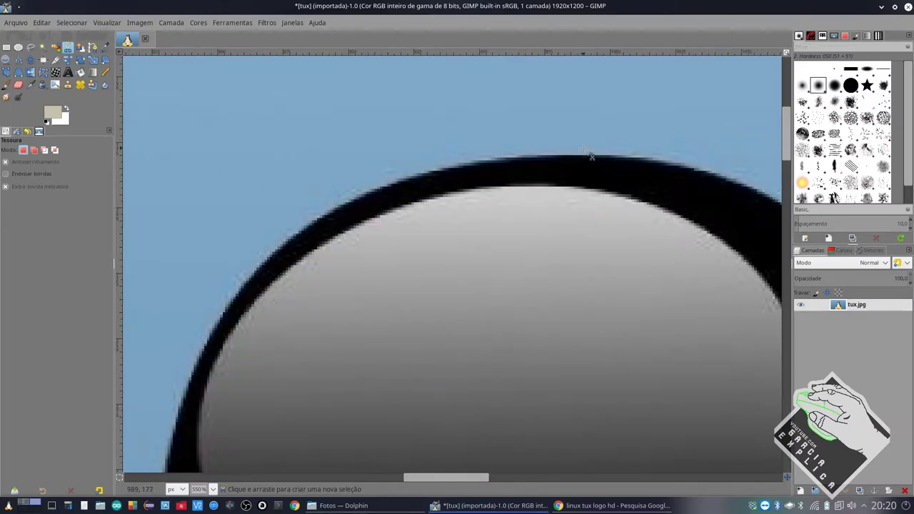
Start a scissors outline on top of Tux's head and extend it along the head's left curve.
click(578, 156)
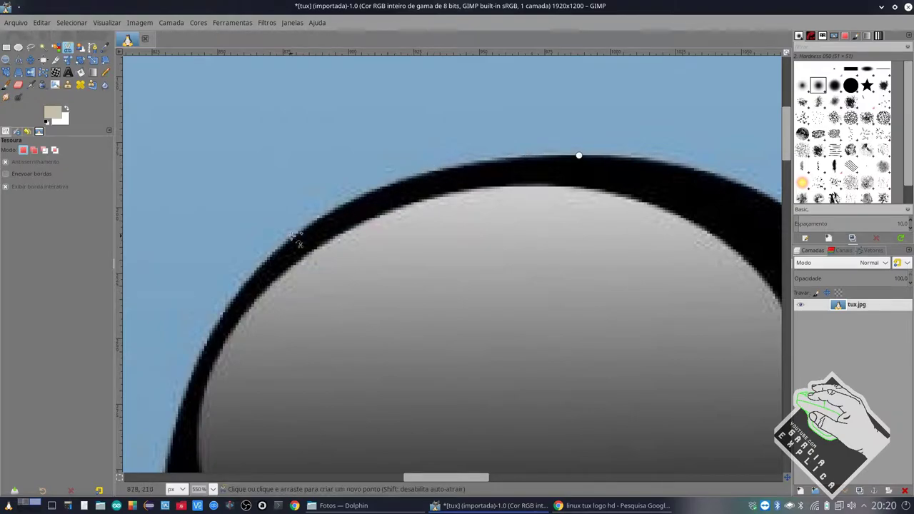
scroll(589, 172, up, 3)
scroll(564, 145, down, 3)
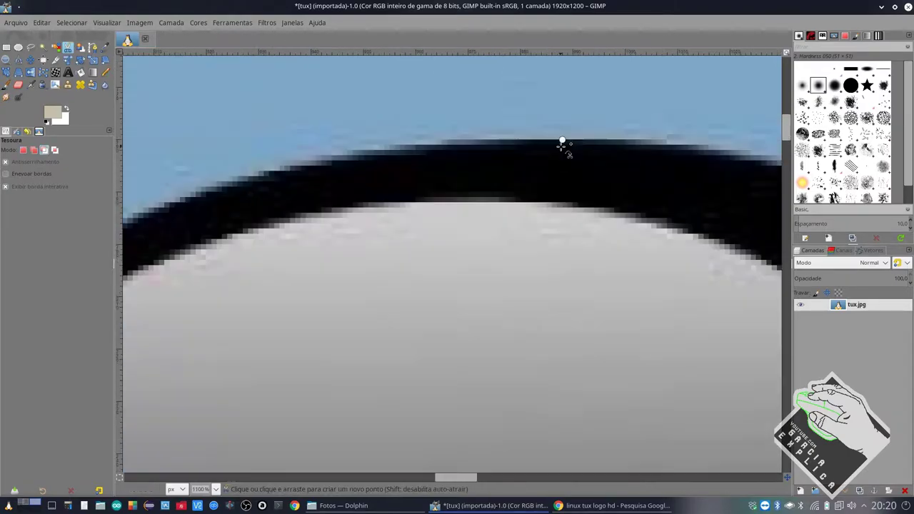
scroll(414, 227, up, 1)
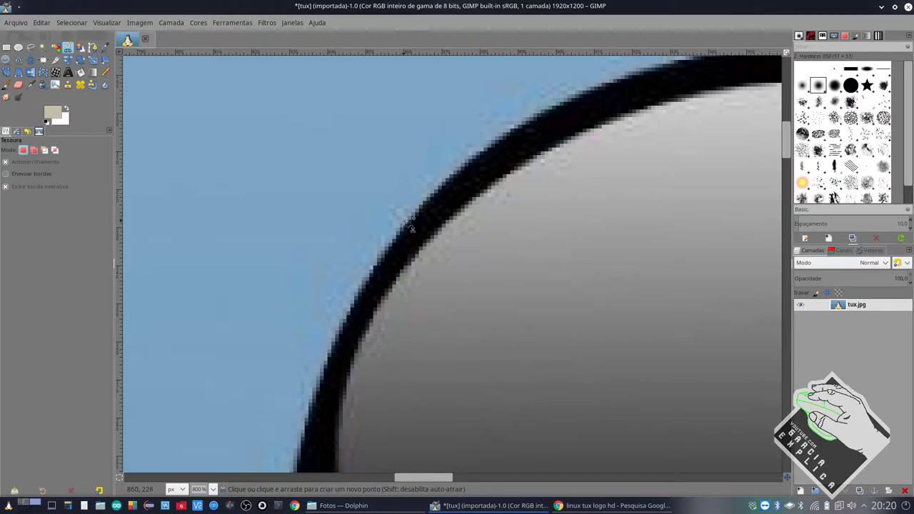
click(405, 220)
scroll(450, 187, down, 1)
scroll(457, 199, down, 2)
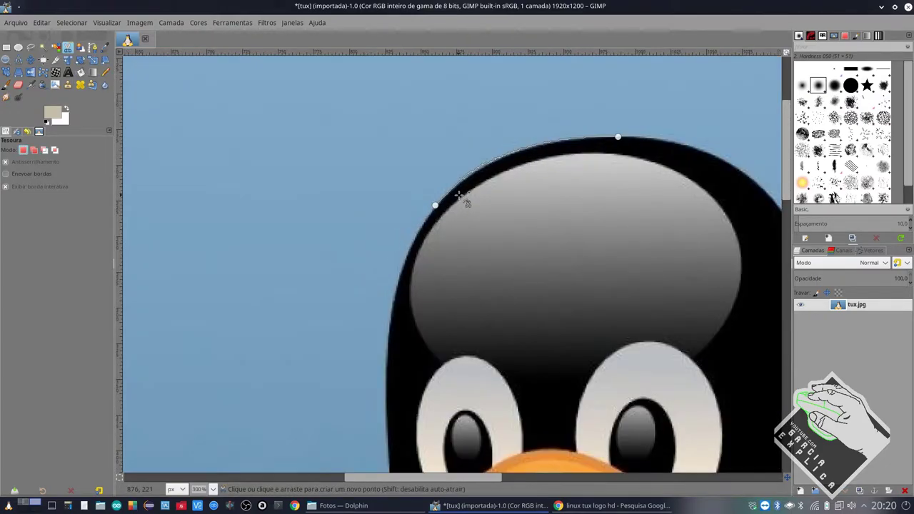
scroll(465, 201, down, 1)
scroll(503, 161, up, 2)
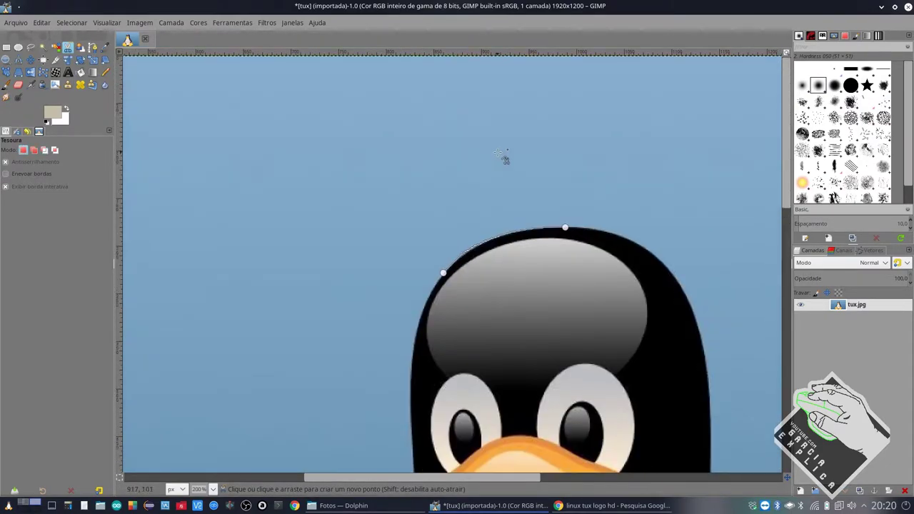
scroll(495, 196, down, 1)
scroll(486, 189, up, 1)
scroll(478, 163, up, 1)
scroll(478, 164, up, 1)
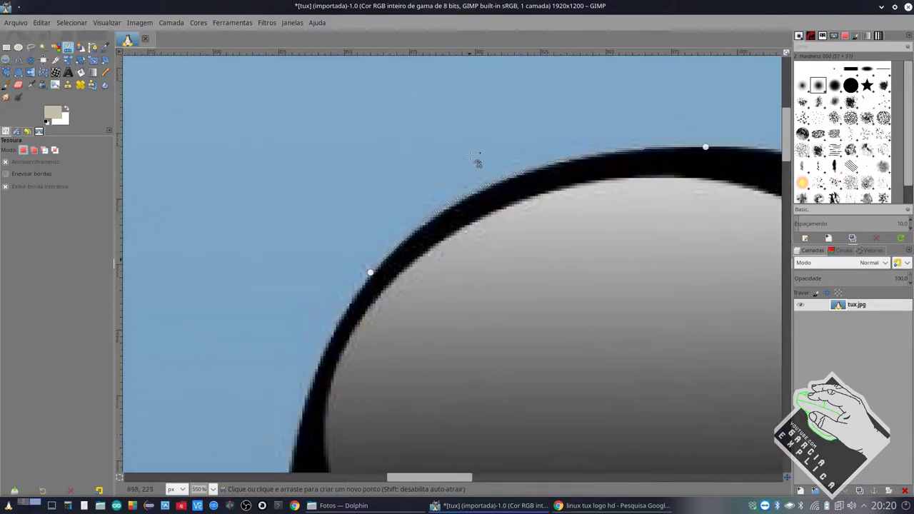
scroll(373, 168, up, 2)
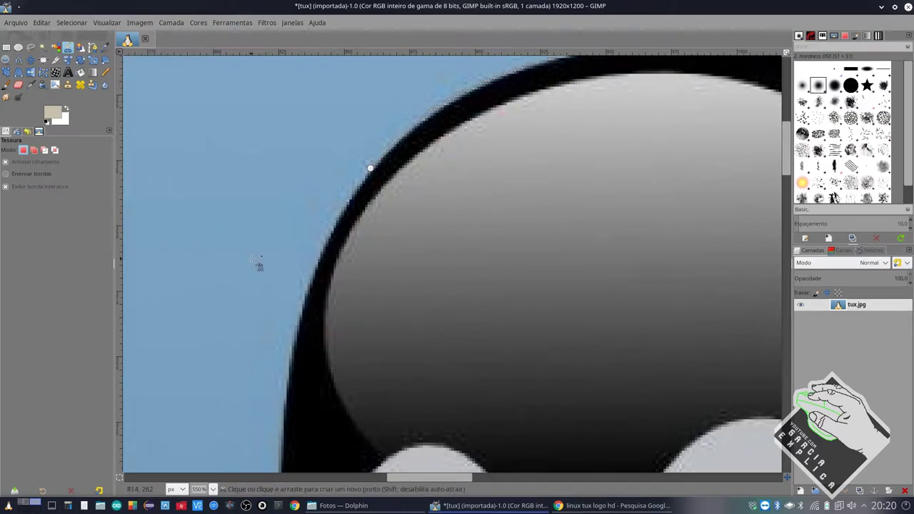
scroll(285, 249, down, 2)
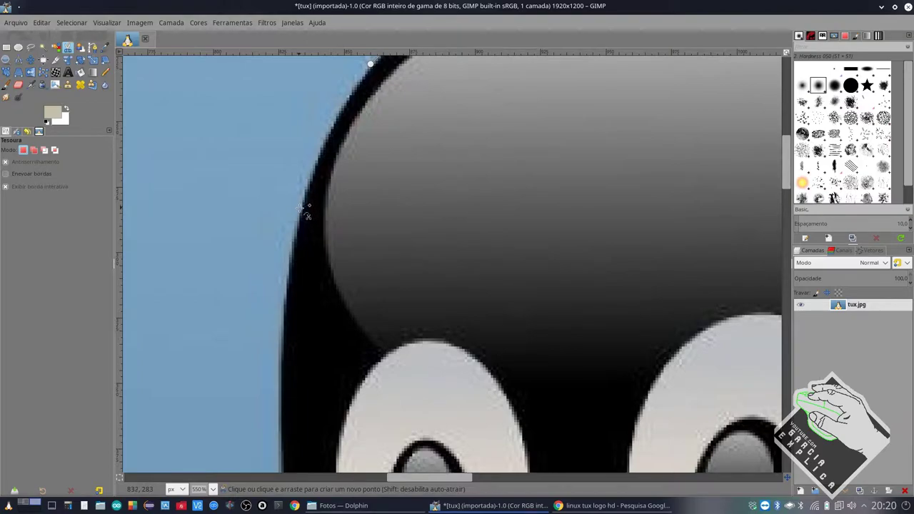
scroll(288, 267, down, 2)
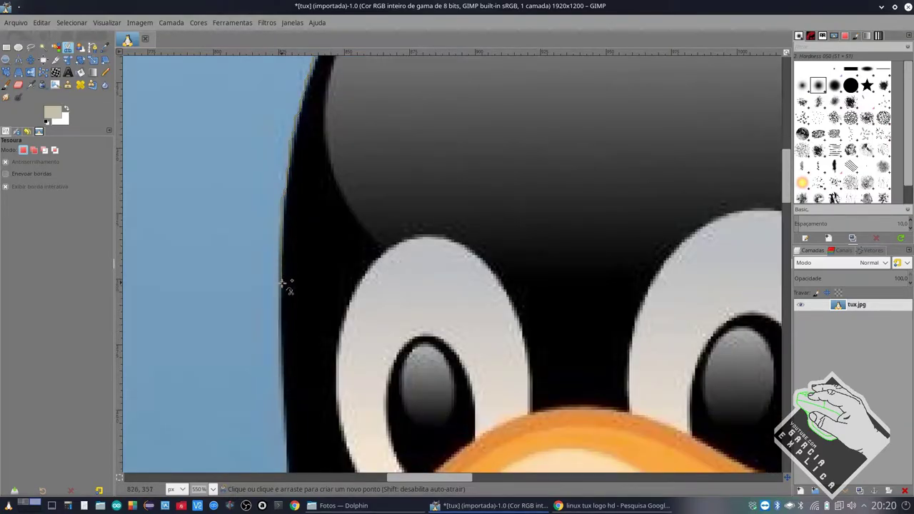
scroll(285, 285, down, 1)
scroll(285, 286, down, 1)
scroll(283, 335, down, 3)
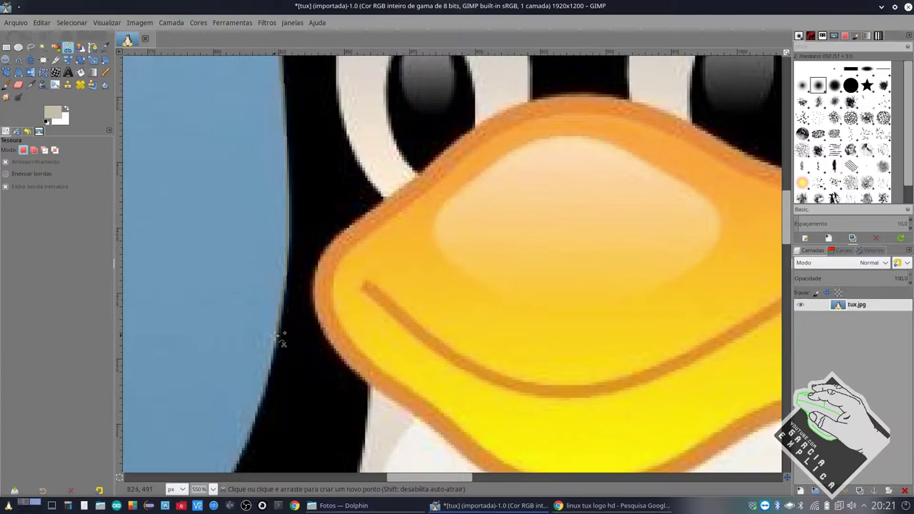
Continue the outline past the beak down to the body's left edge.
click(264, 355)
scroll(264, 357, down, 2)
scroll(240, 366, down, 2)
scroll(240, 366, left, 3)
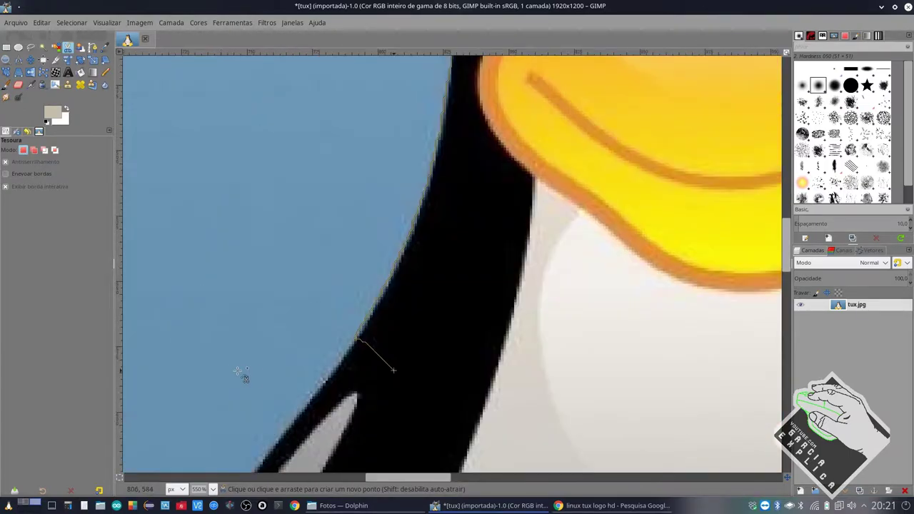
scroll(241, 366, down, 3)
scroll(244, 367, left, 3)
scroll(246, 365, down, 2)
drag(255, 381, 327, 383)
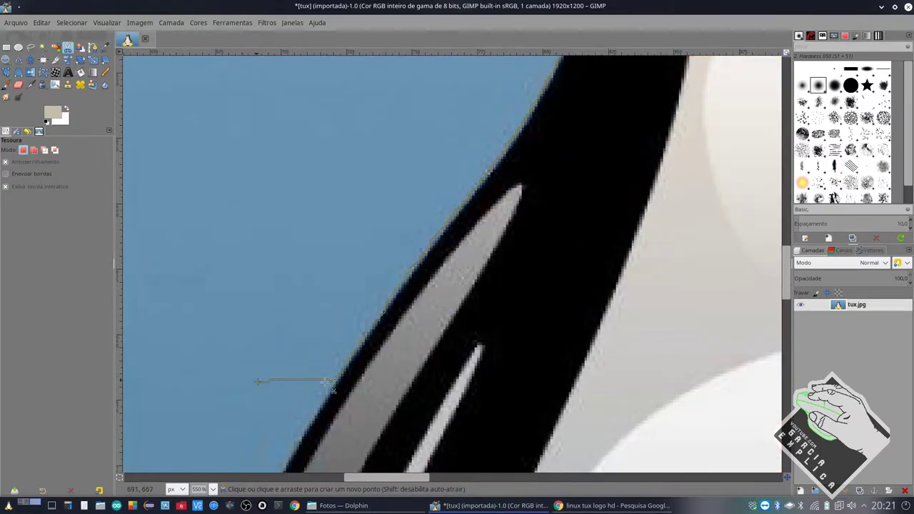
click(337, 387)
ctrl+scroll(457, 271, down, 5)
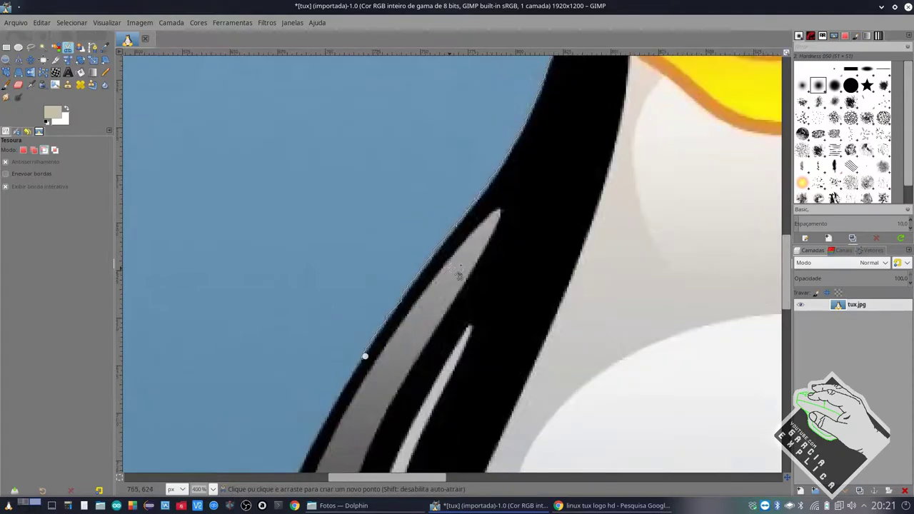
ctrl+scroll(472, 232, down, 5)
scroll(500, 204, up, 3)
Add outline points down to where the body meets the left foot, undoing a wrong segment.
click(561, 143)
scroll(500, 200, down, 4)
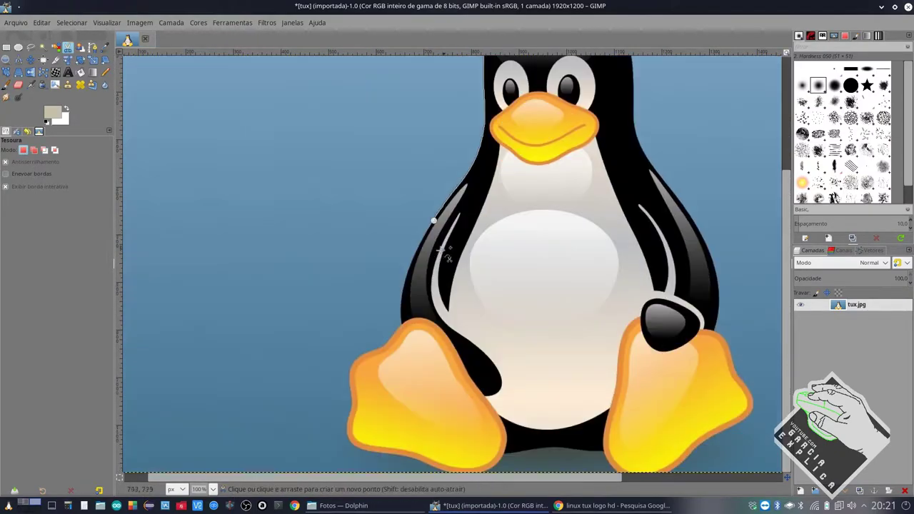
scroll(408, 325, up, 3)
scroll(407, 325, down, 2)
ctrl+scroll(410, 332, up, 2)
ctrl+scroll(409, 332, up, 2)
click(402, 327)
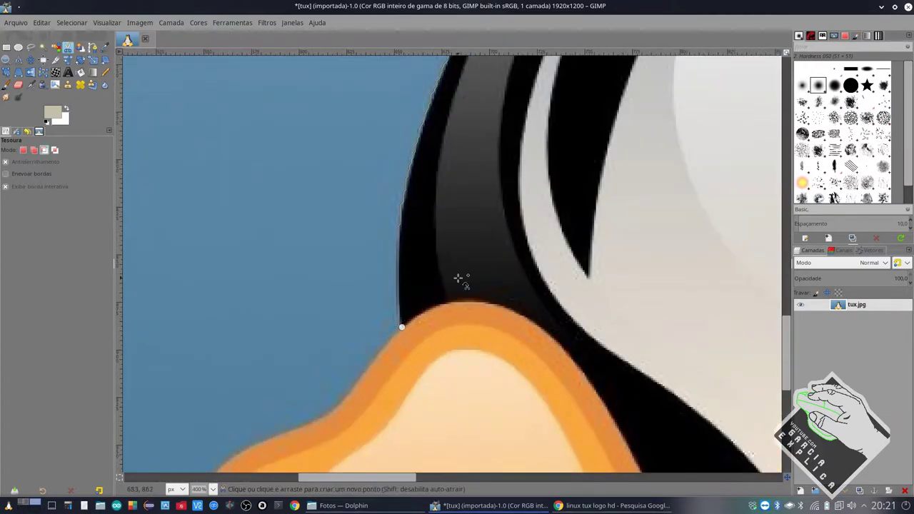
ctrl+scroll(459, 279, down, 4)
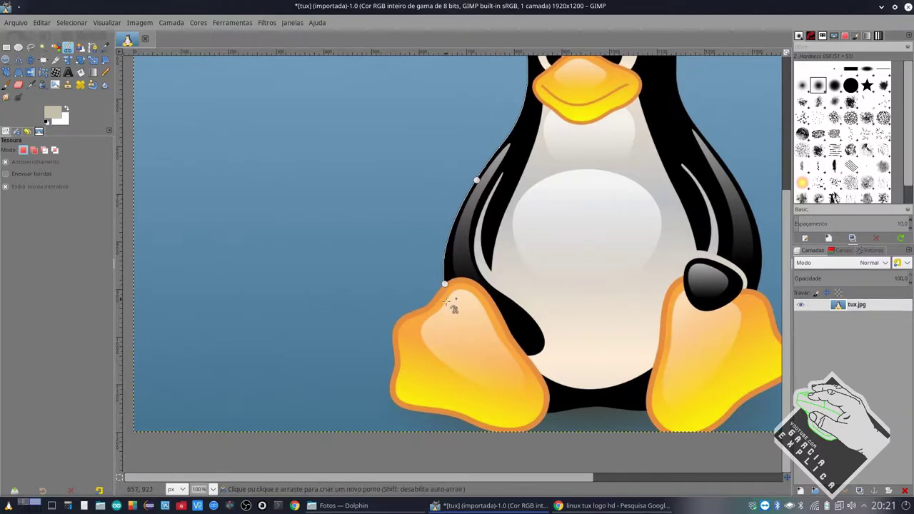
ctrl+scroll(452, 304, up, 4)
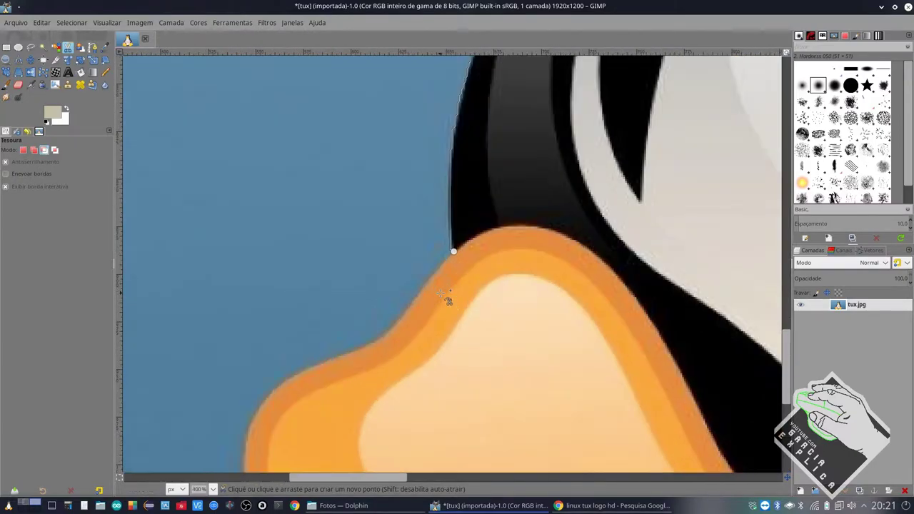
click(402, 315)
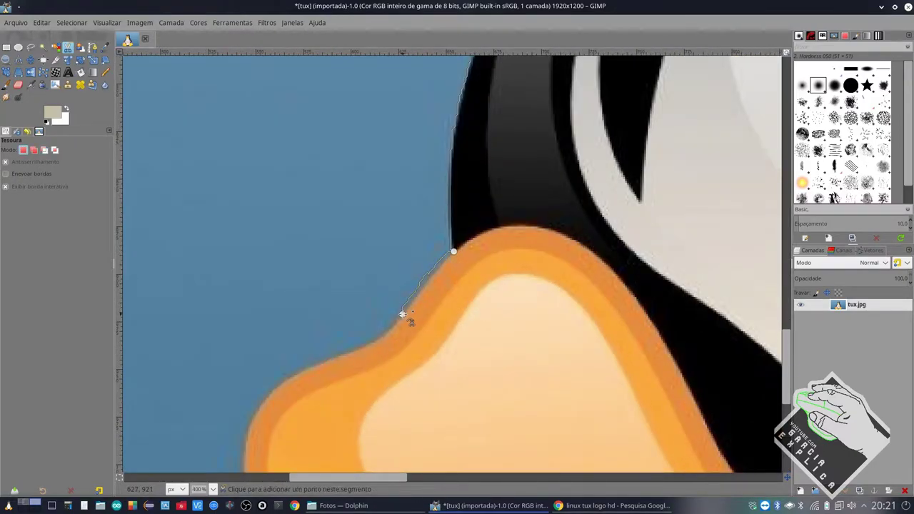
key(ctrl+z)
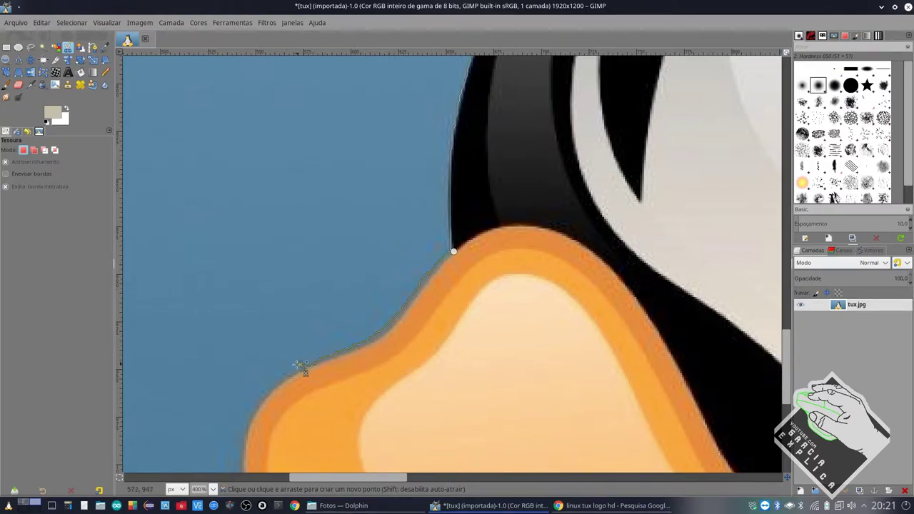
Trace the left foot's outer edge and lower edge with further scissors points.
scroll(254, 394, down, 2)
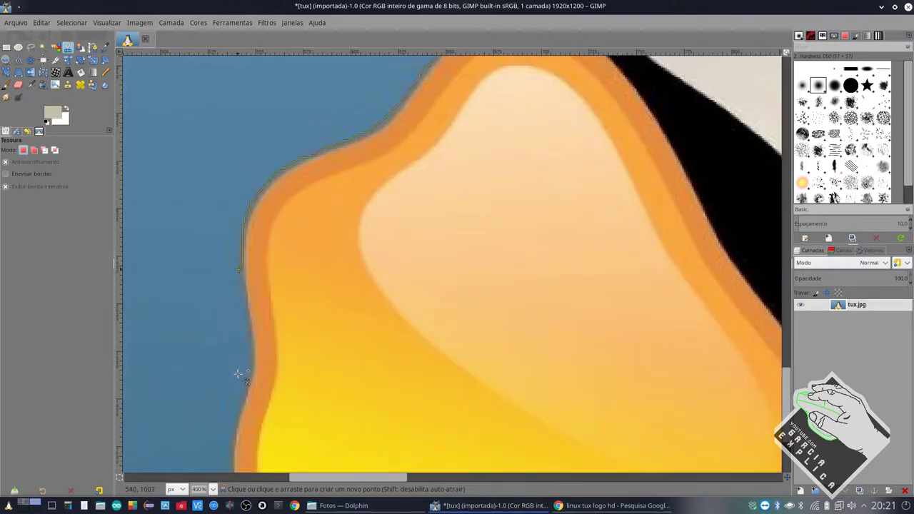
scroll(251, 378, down, 2)
scroll(258, 382, down, 3)
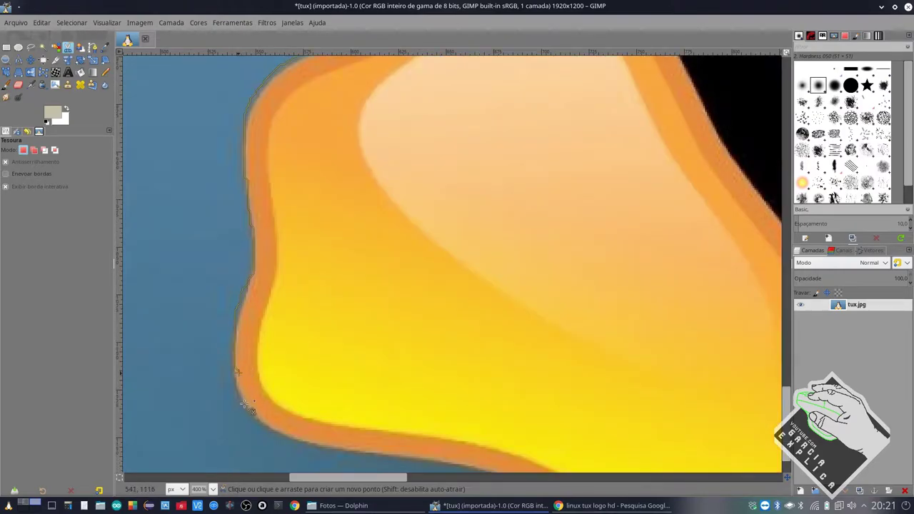
click(289, 438)
scroll(344, 422, right, 5)
scroll(250, 378, left, 4)
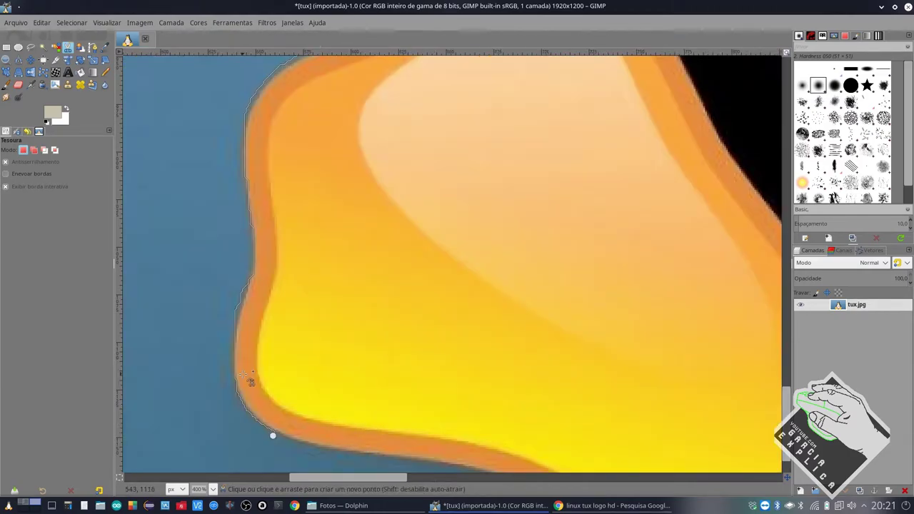
scroll(321, 364, down, 2)
click(455, 406)
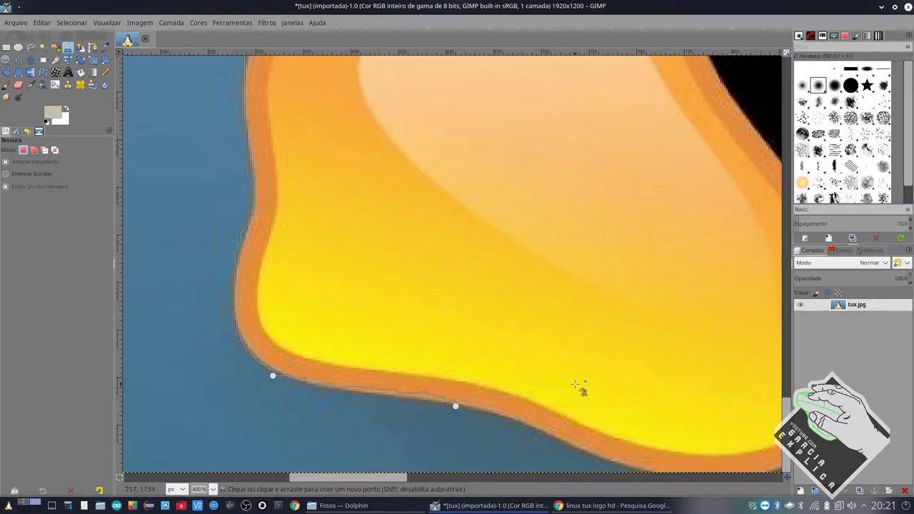
Extend the outline along the foot's bottom to the gap between the feet, undoing a misplaced point.
scroll(580, 391, left, 4)
scroll(555, 406, right, 8)
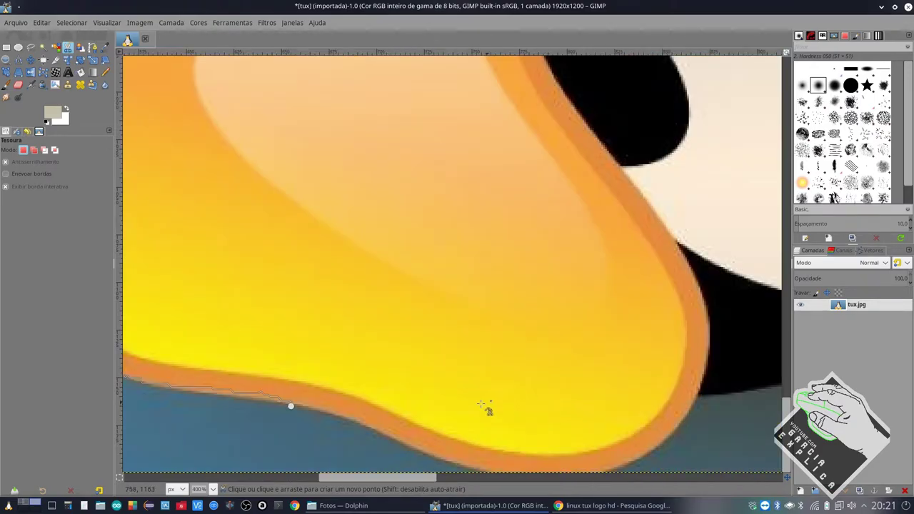
click(486, 472)
click(664, 447)
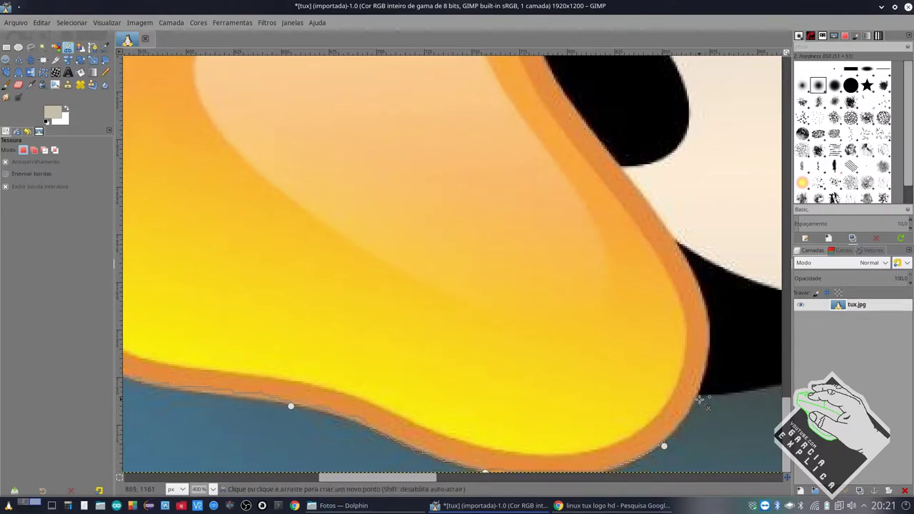
scroll(705, 404, right, 4)
scroll(669, 402, right, 8)
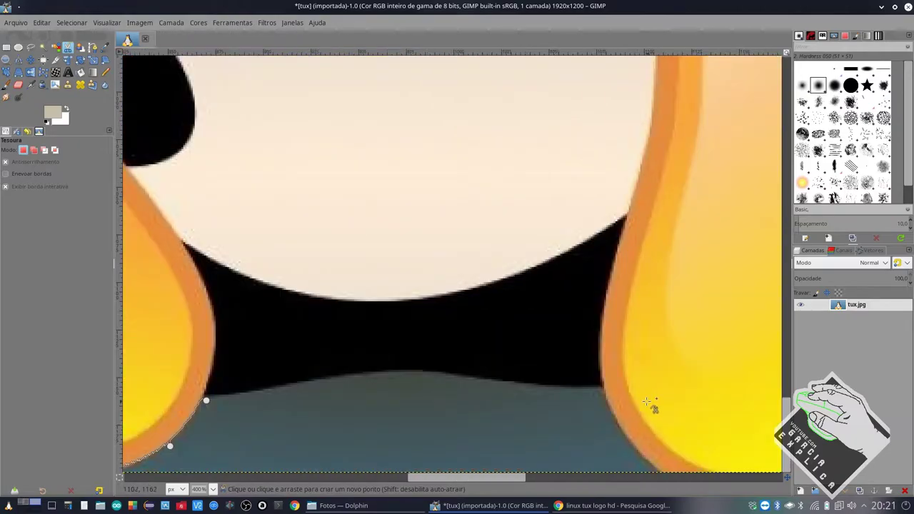
click(602, 390)
key(ctrl+z)
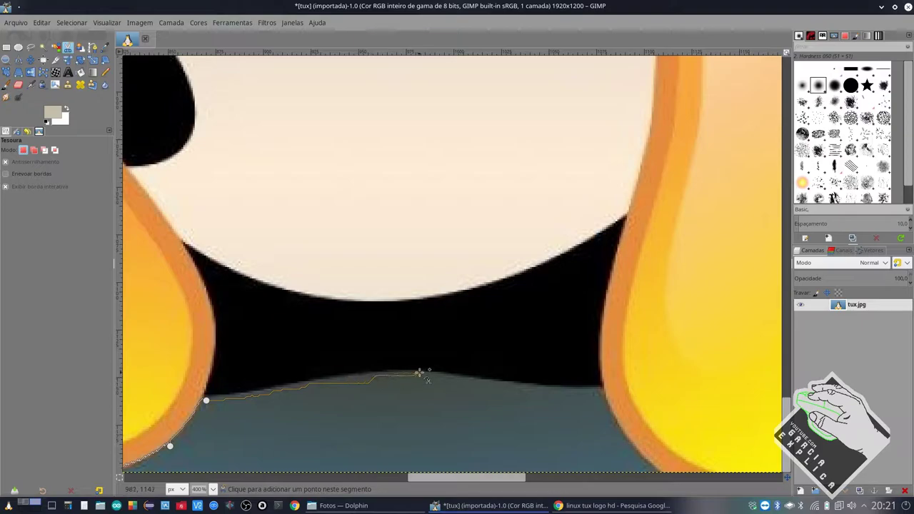
click(248, 392)
Trace the dark edge between the feet and along the right foot's bottom.
scroll(229, 407, up, 3)
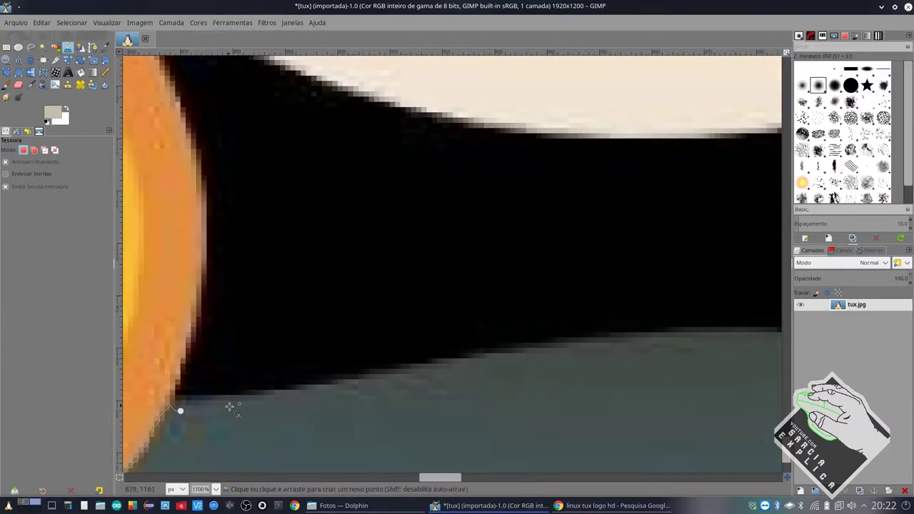
click(437, 364)
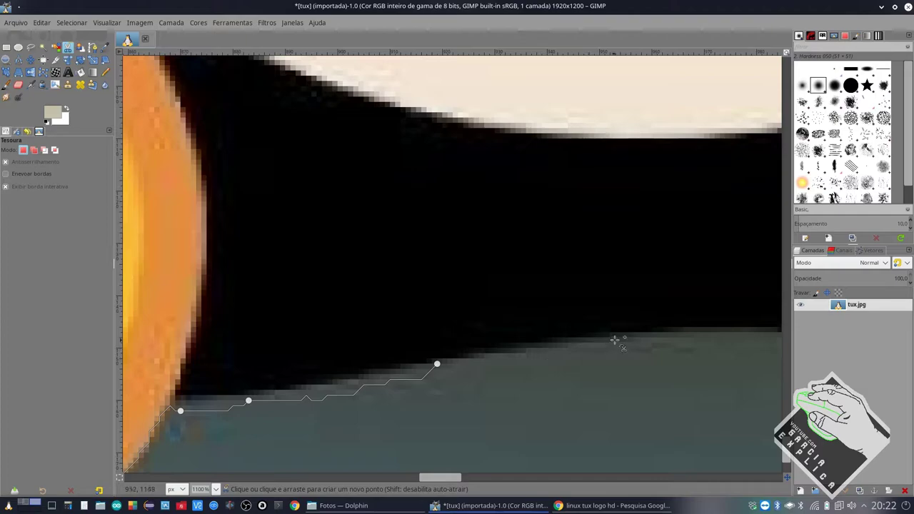
scroll(629, 340, down, 4)
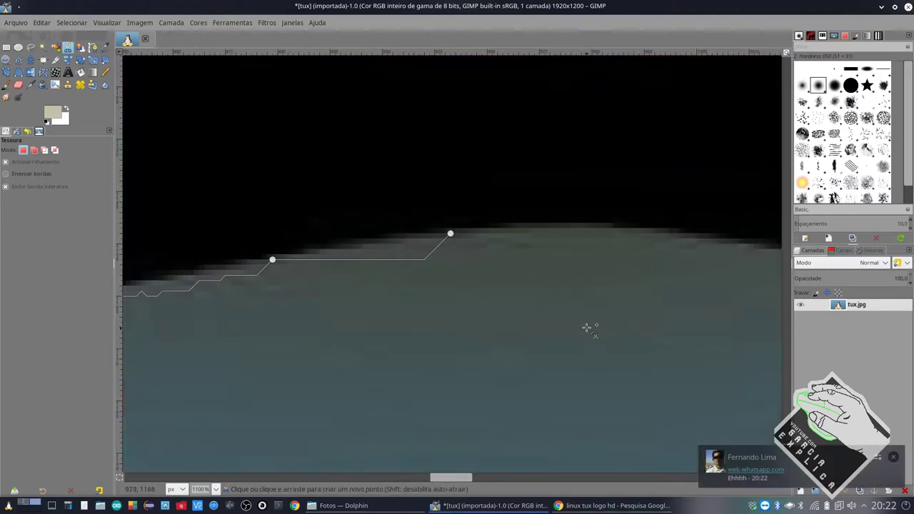
click(641, 230)
scroll(629, 246, down, 1)
scroll(629, 247, right, 5)
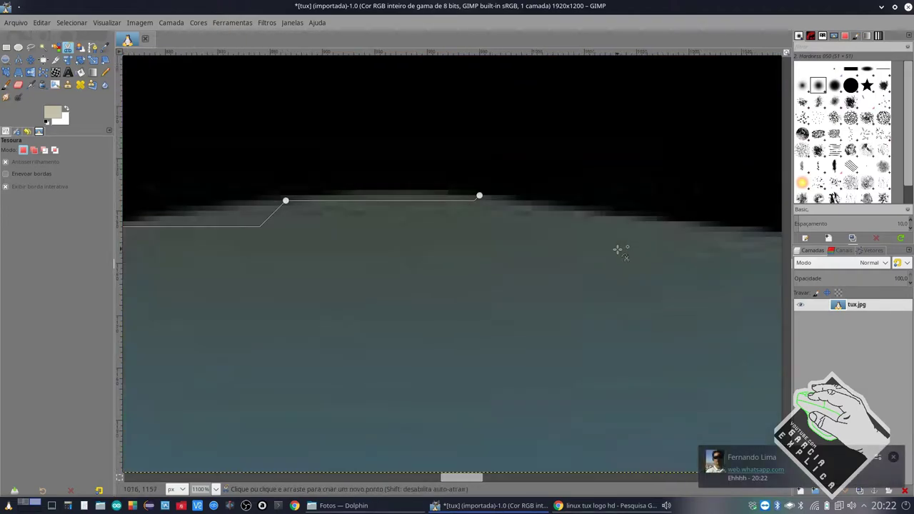
click(656, 221)
scroll(638, 232, right, 5)
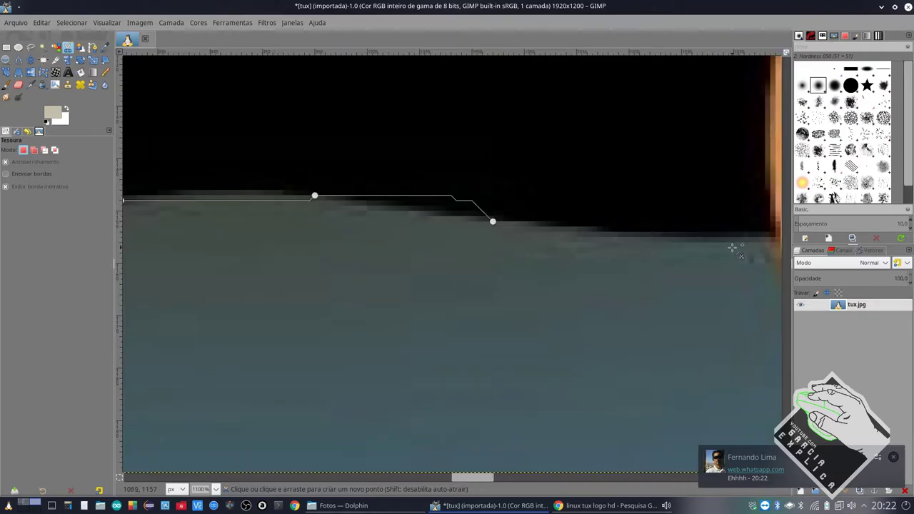
scroll(589, 254, right, 5)
click(606, 242)
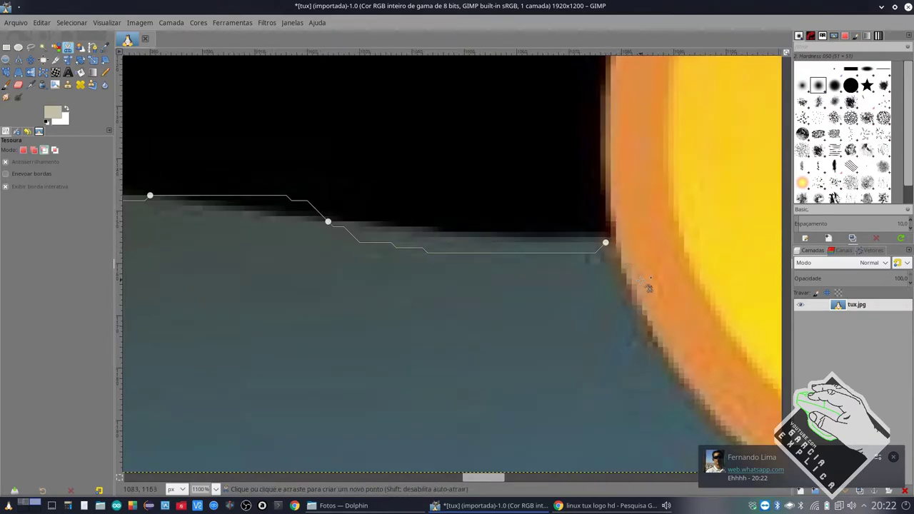
ctrl+scroll(648, 287, down, 4)
click(672, 338)
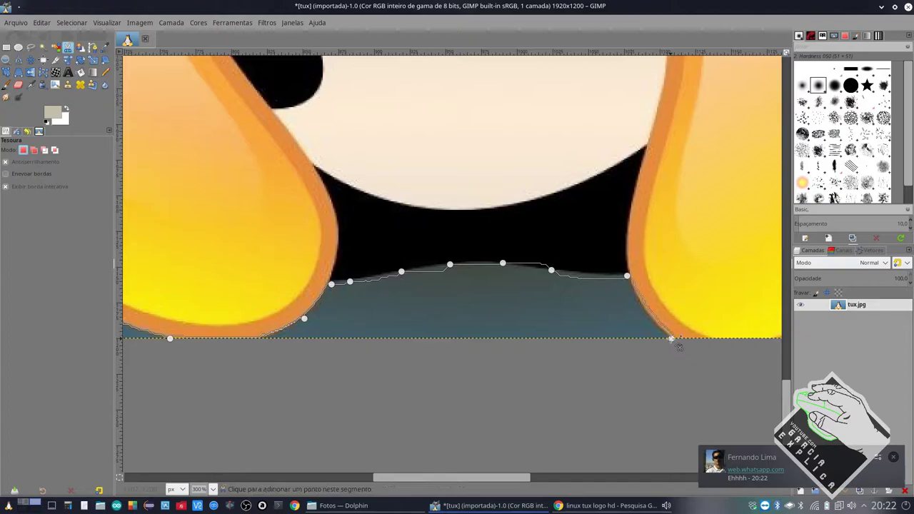
scroll(651, 336, right, 10)
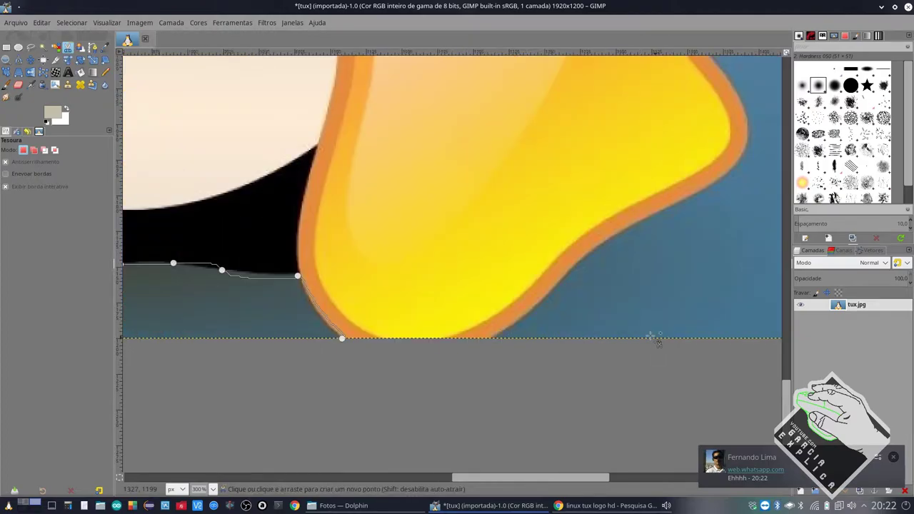
click(511, 329)
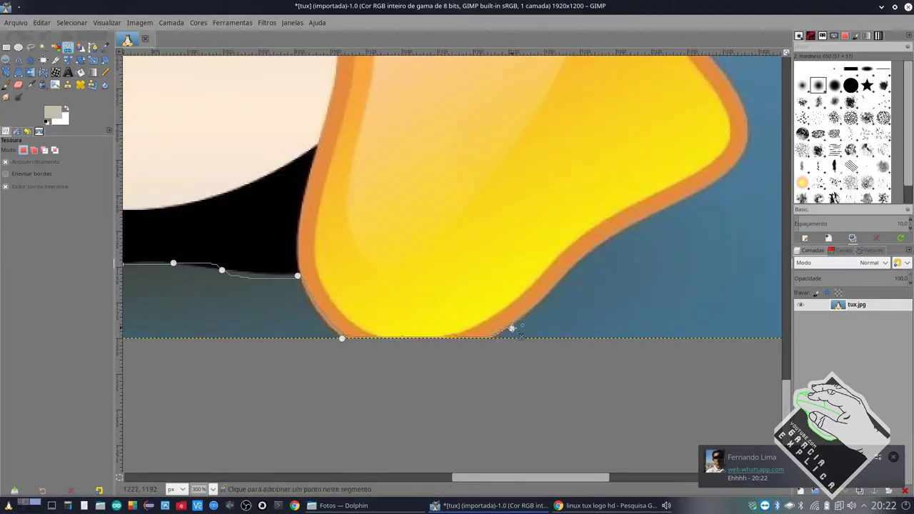
Climb the right foot's outer edge with scissors points, undoing one misplaced point.
click(724, 180)
scroll(729, 183, up, 1)
scroll(736, 193, up, 1)
scroll(711, 221, up, 1)
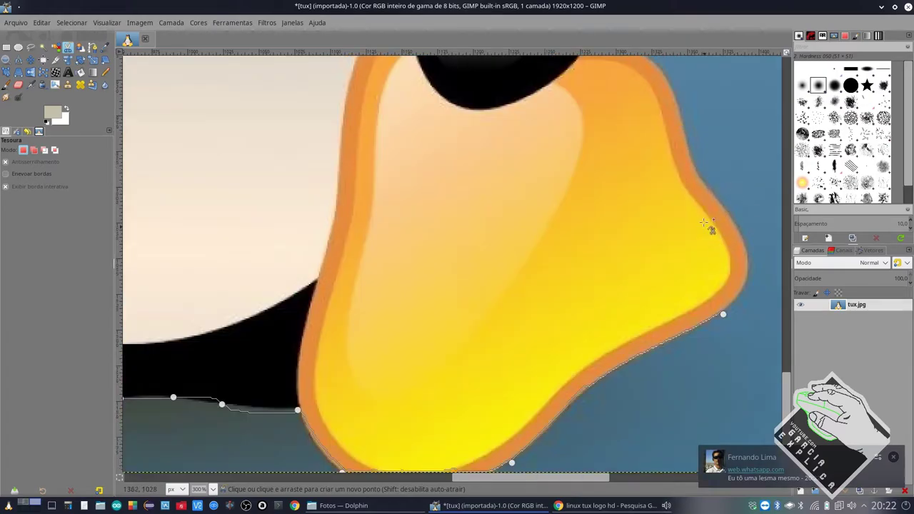
click(708, 189)
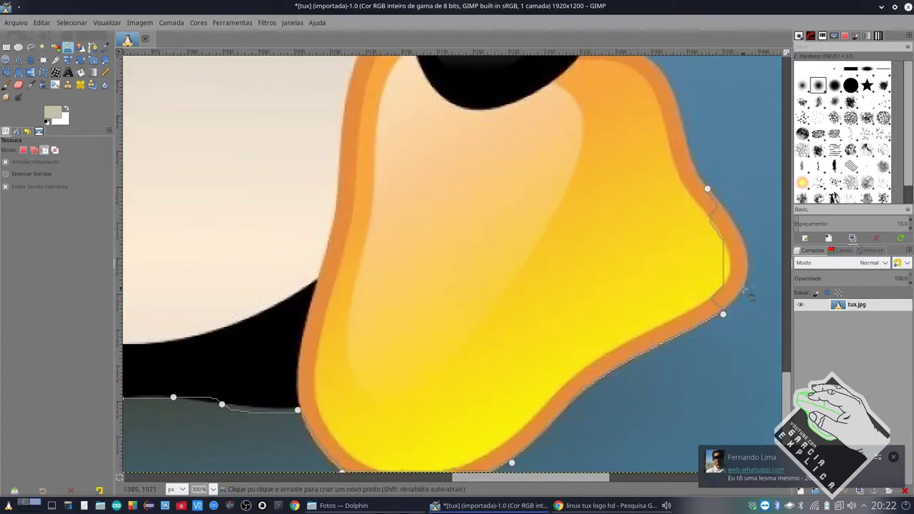
key(ctrl+z)
click(745, 288)
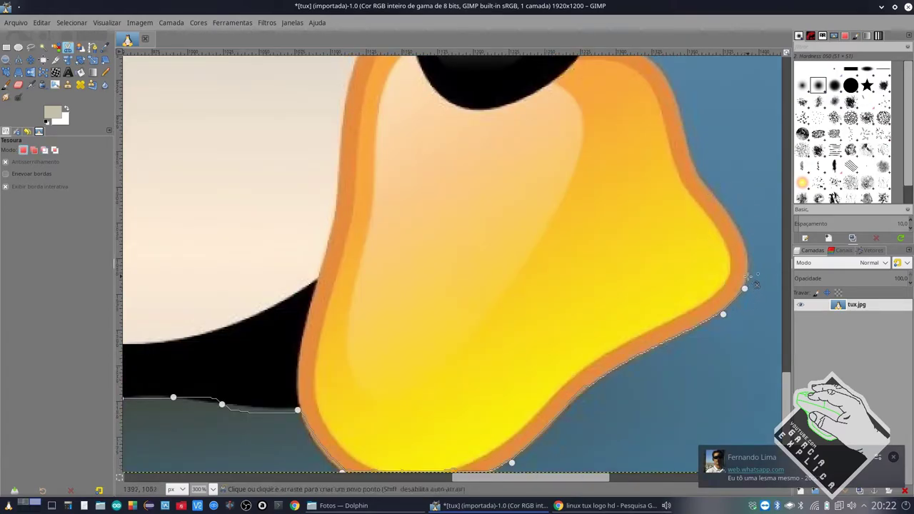
click(747, 254)
click(740, 233)
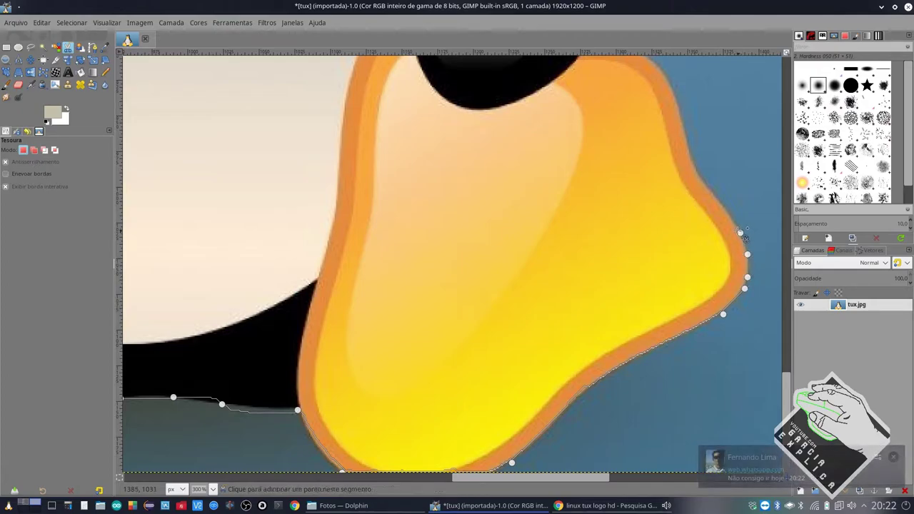
scroll(720, 204, up, 3)
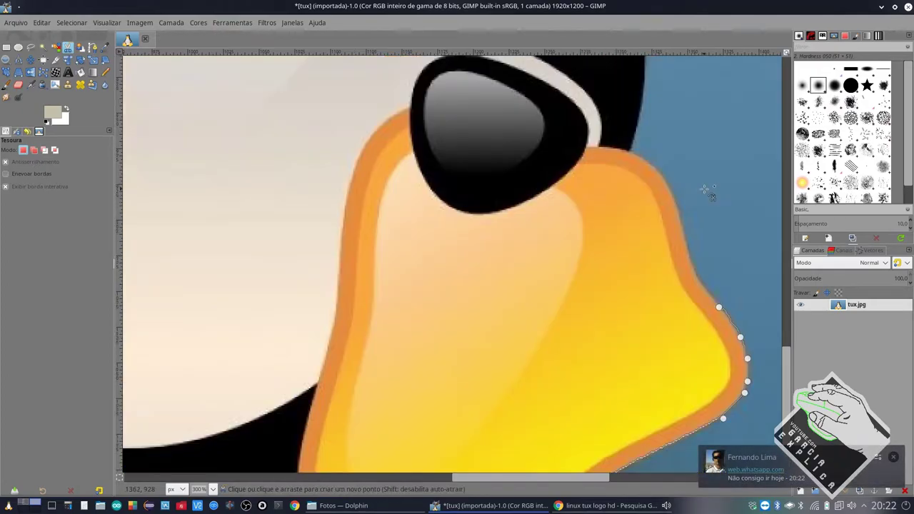
Add scissors points along the right foot's upper edge, undoing one misplaced point.
click(680, 219)
scroll(661, 207, up, 3)
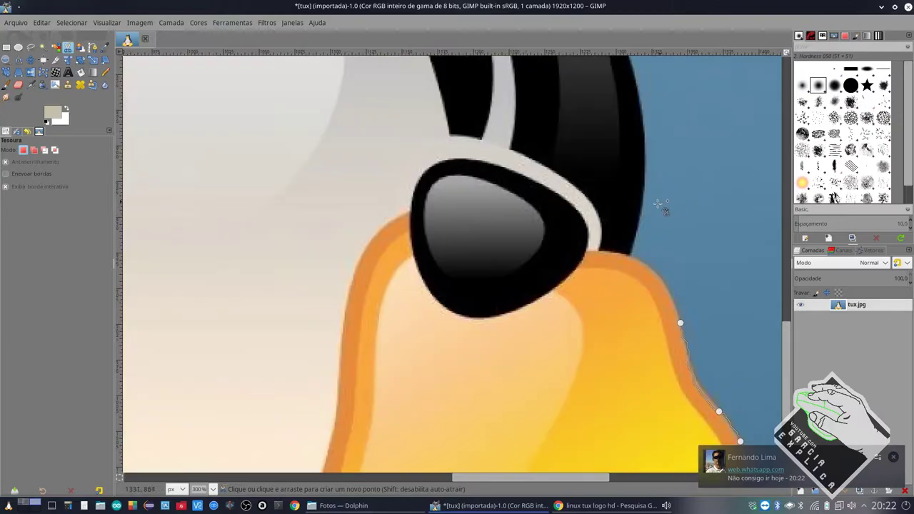
click(631, 255)
key(ctrl+z)
click(676, 305)
scroll(656, 275, up, 1)
scroll(655, 275, up, 2)
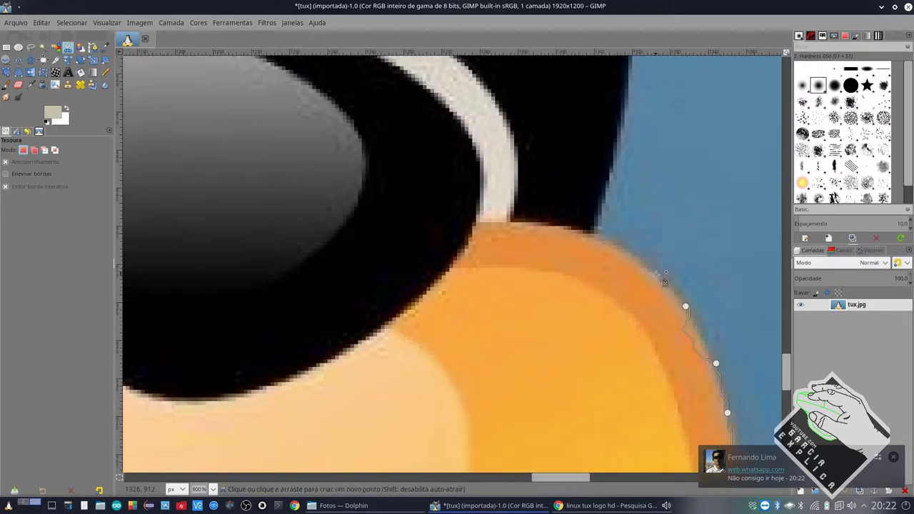
scroll(660, 287, up, 1)
click(655, 265)
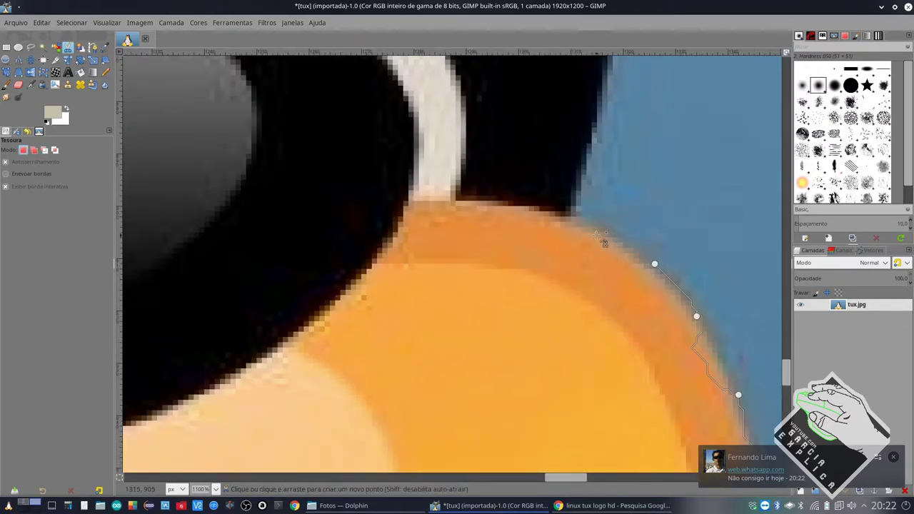
click(571, 221)
Undo two imprecise points and retrace the foot's rim with dense points up to the black body.
scroll(707, 368, down, 2)
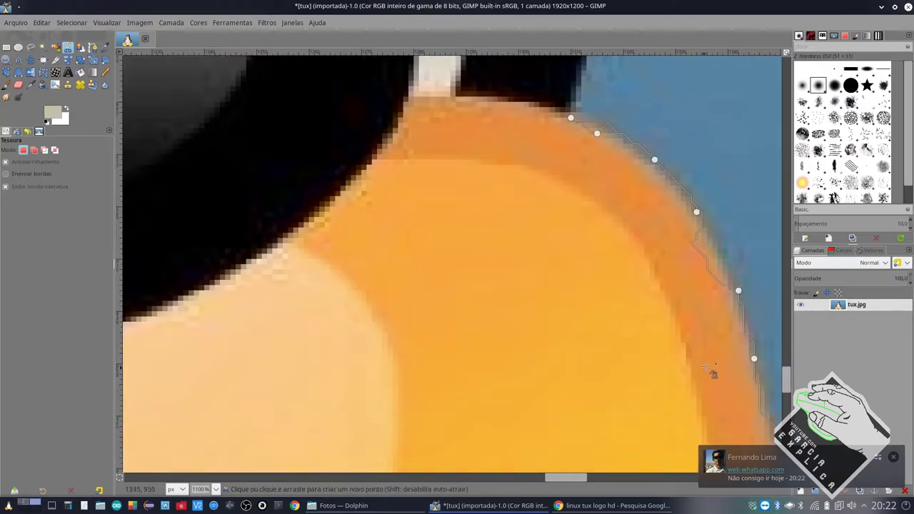
scroll(684, 280, up, 2)
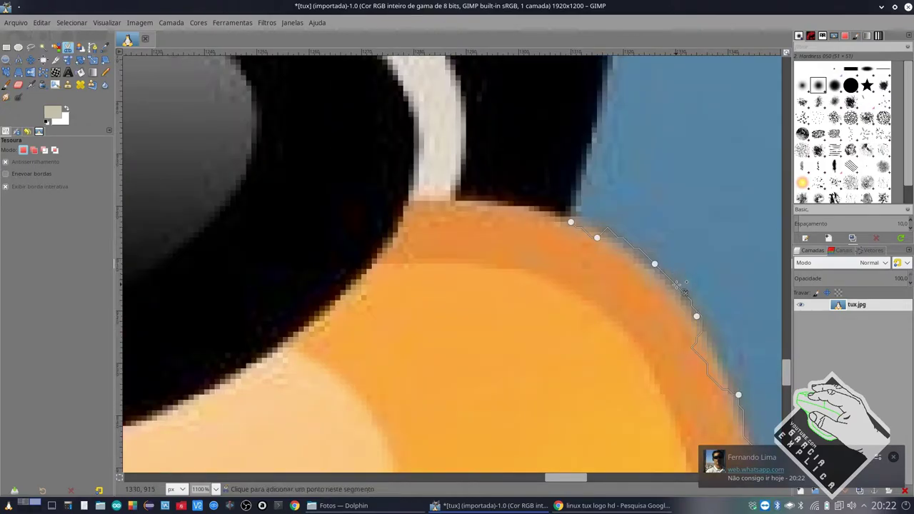
key(ctrl+z)
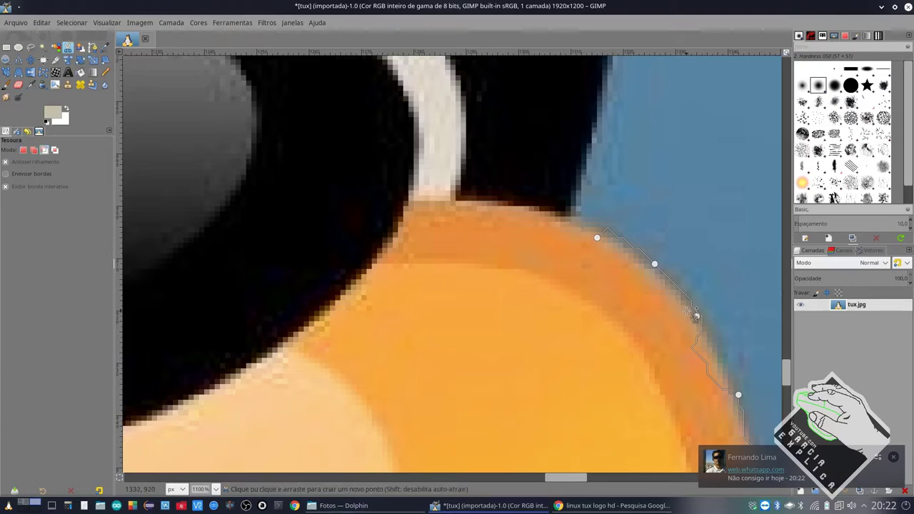
key(ctrl+z)
key(ctrl+z)
key(ctrl+z)
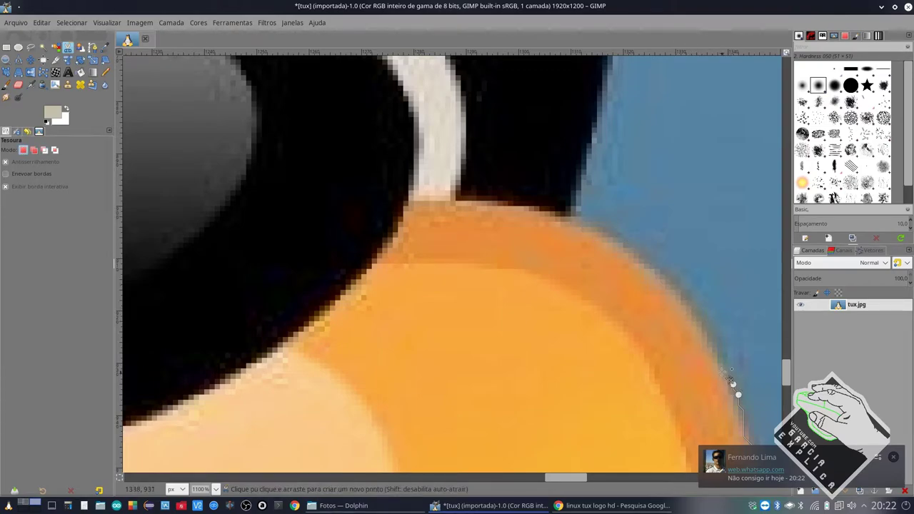
click(723, 363)
click(717, 347)
click(680, 291)
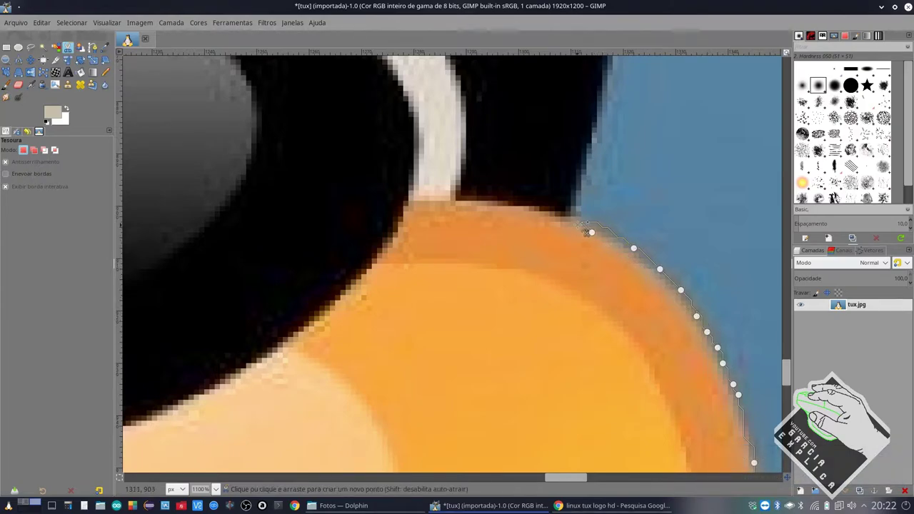
click(613, 237)
click(576, 222)
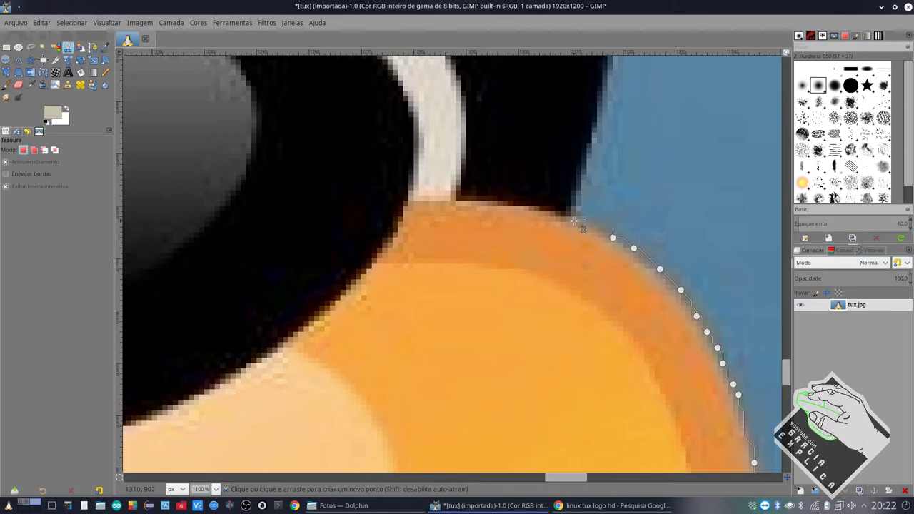
scroll(586, 227, up, 3)
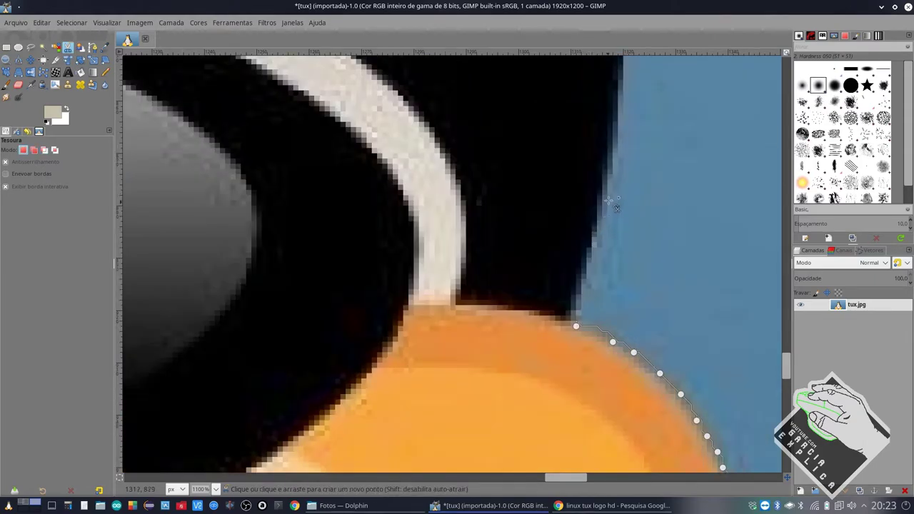
Trace scissors points up the penguin's right side past the black flipper.
ctrl+scroll(611, 188, down, 2)
ctrl+scroll(614, 187, down, 2)
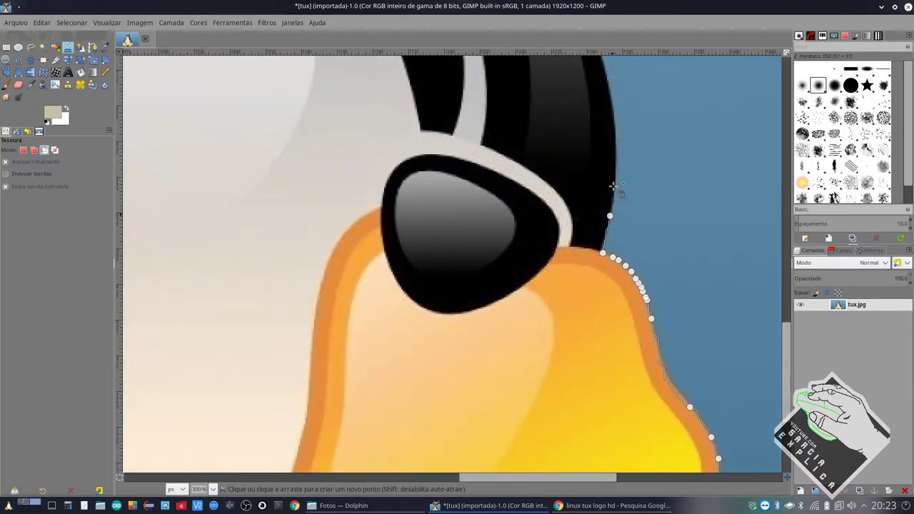
ctrl+scroll(617, 190, down, 1)
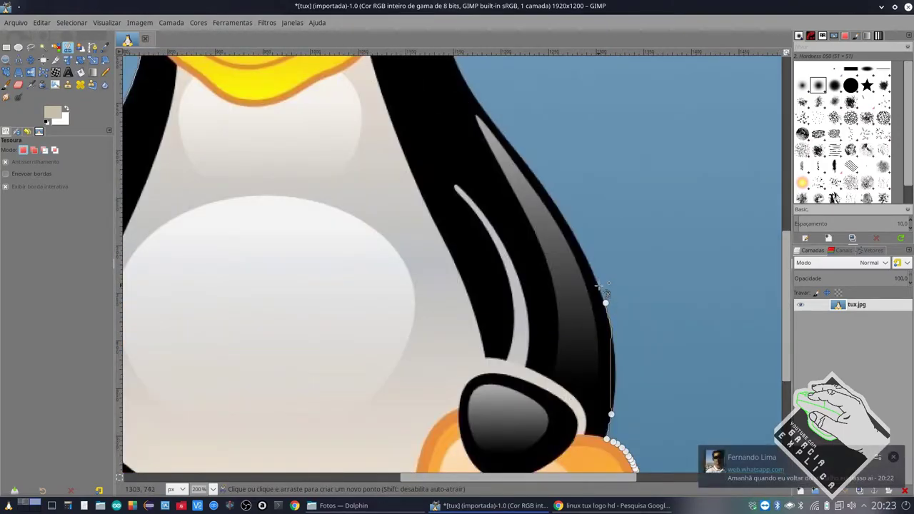
click(605, 303)
click(616, 366)
scroll(559, 254, up, 3)
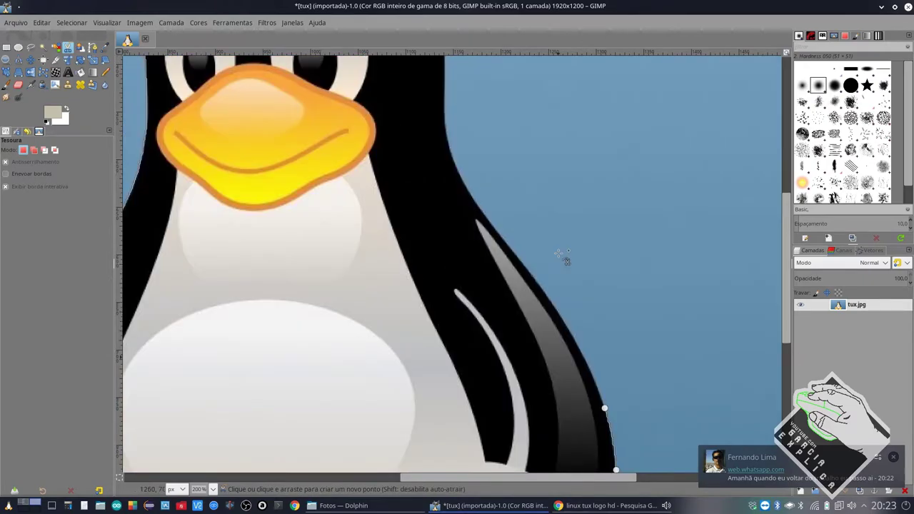
click(543, 289)
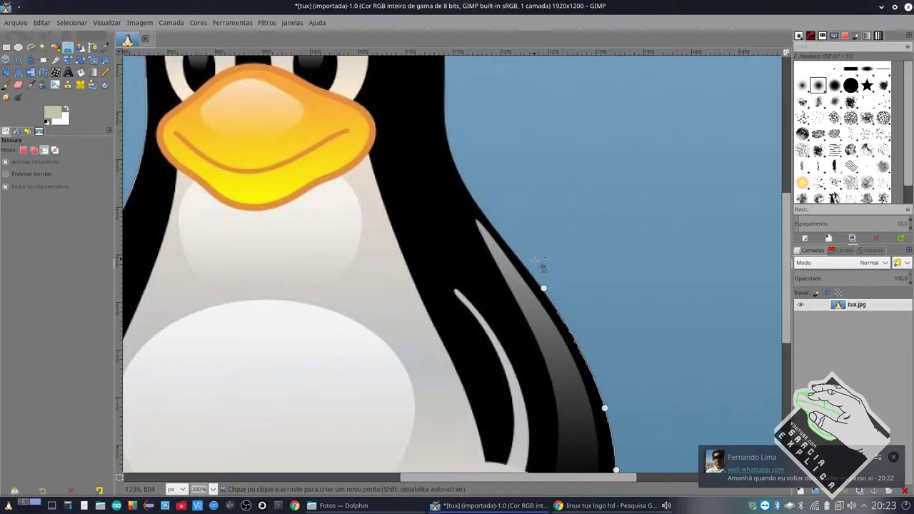
ctrl+scroll(535, 277, up, 2)
click(537, 279)
click(516, 252)
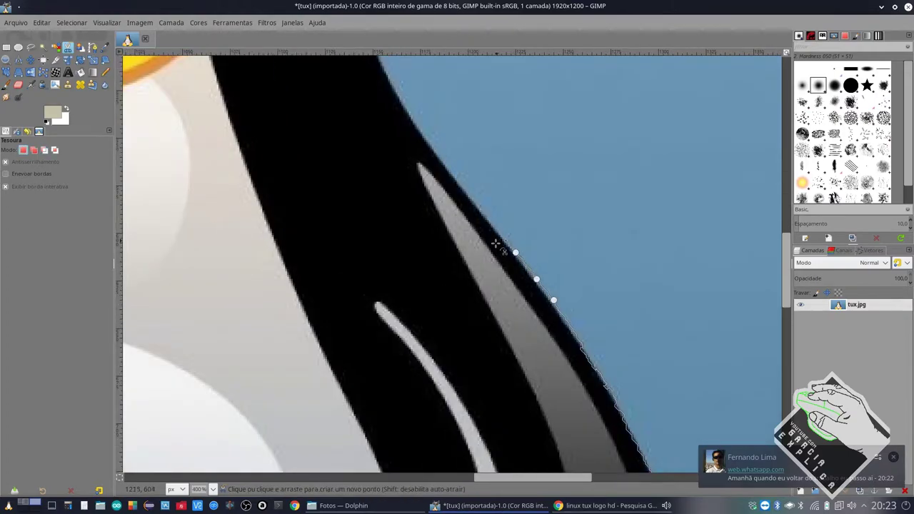
click(453, 175)
Continue the outline over the top and curve of the head toward the starting point.
scroll(404, 187, up, 3)
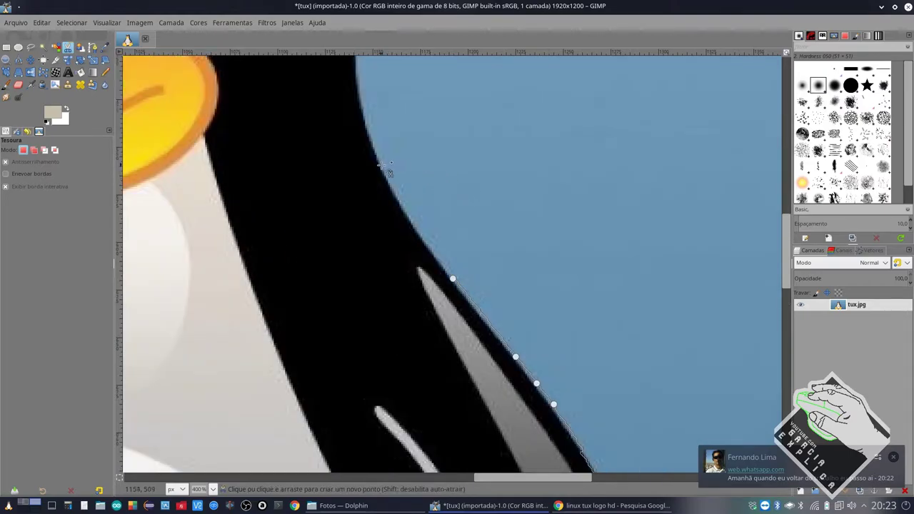
click(380, 166)
scroll(397, 240, up, 6)
scroll(386, 235, up, 3)
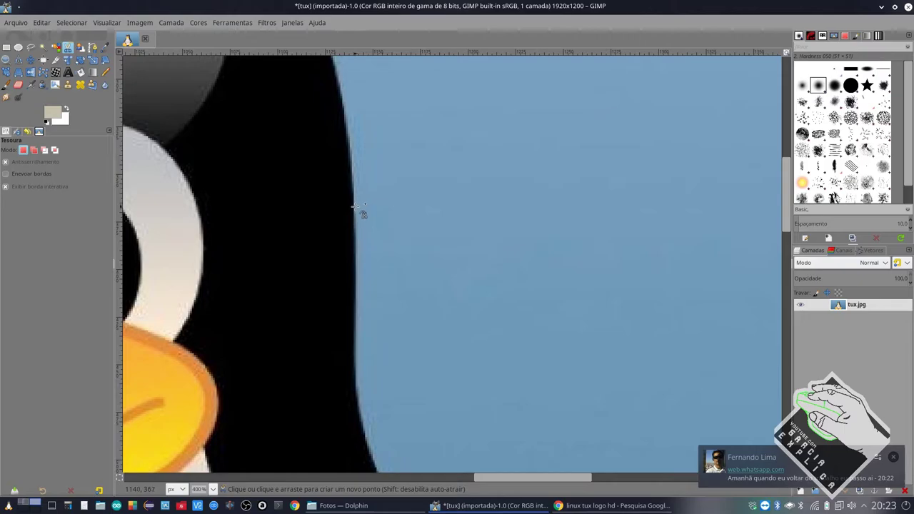
click(355, 208)
scroll(357, 207, down, 3)
scroll(357, 207, down, 6)
scroll(357, 208, up, 12)
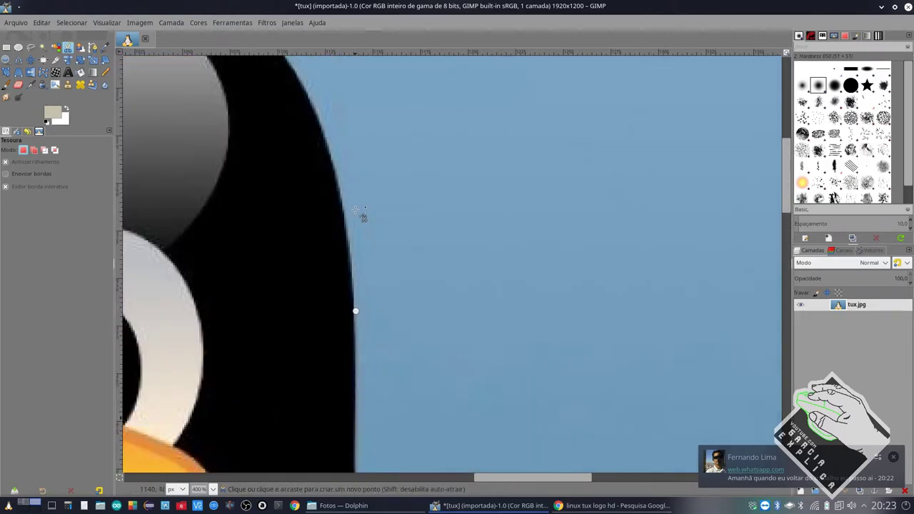
scroll(344, 189, up, 3)
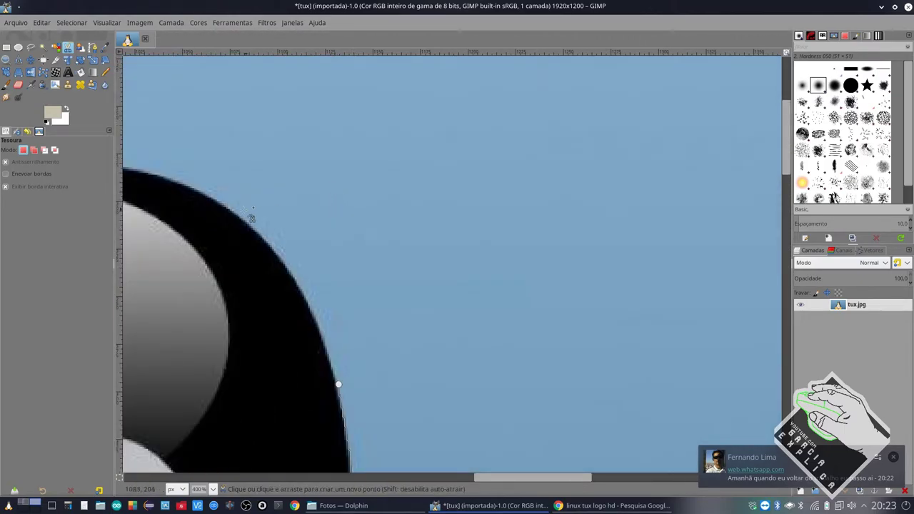
click(236, 213)
scroll(239, 214, left, 12)
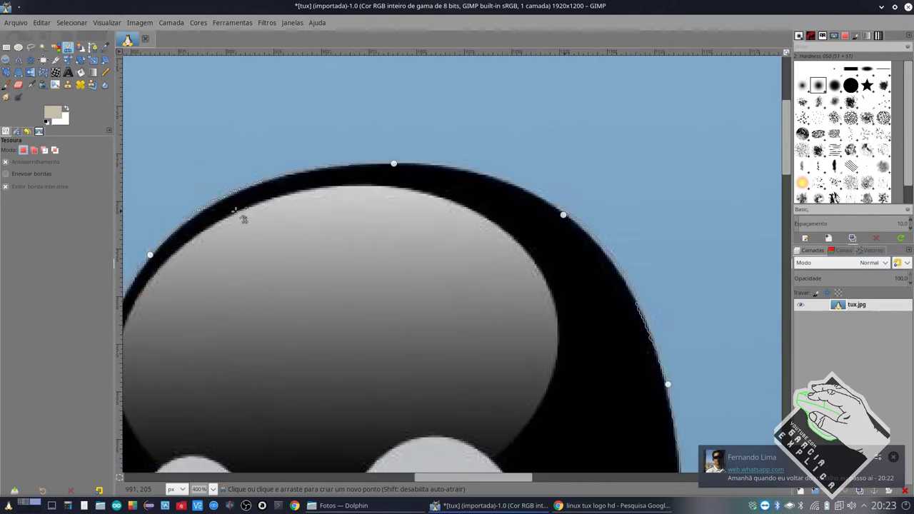
Close the scissors outline at its first point and convert it into a selection.
click(393, 164)
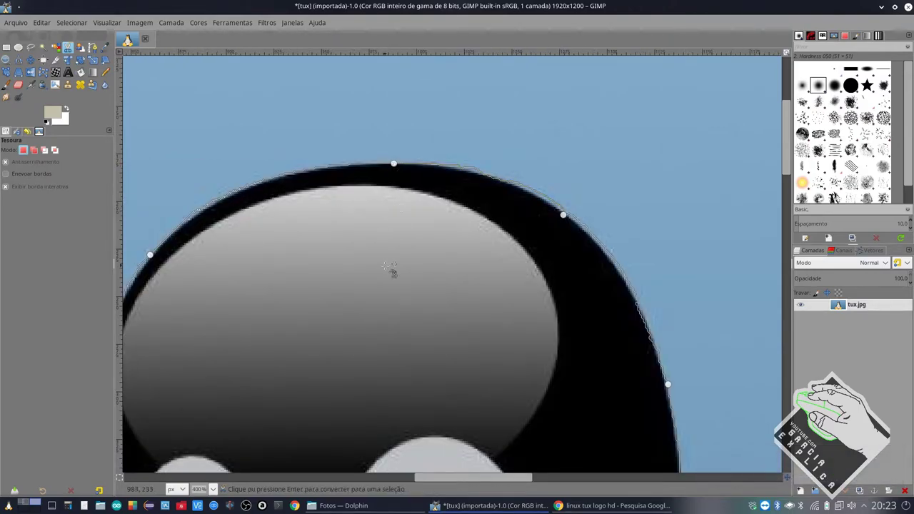
scroll(392, 263, down, 2)
scroll(391, 262, down, 2)
scroll(392, 278, down, 3)
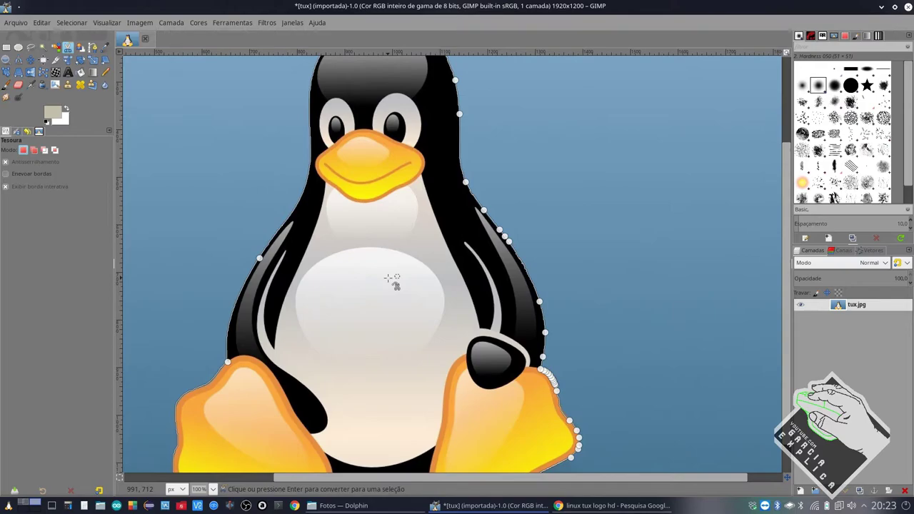
click(392, 280)
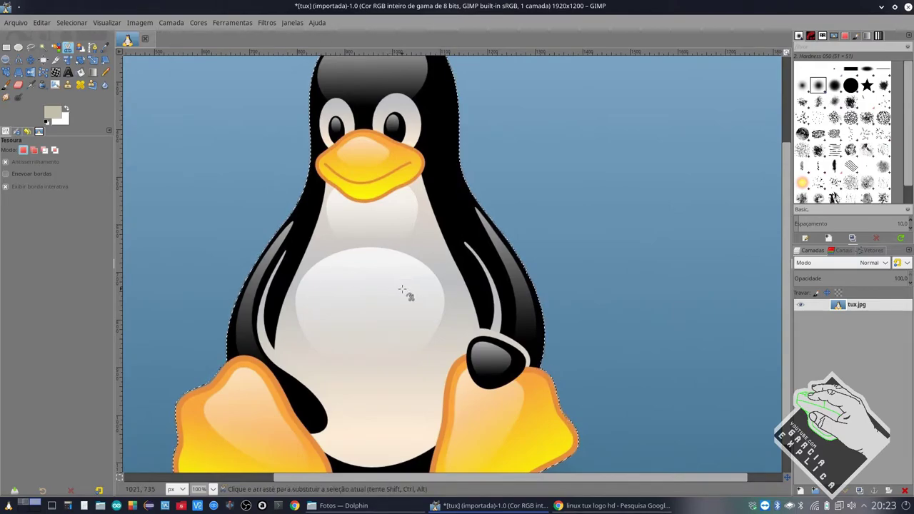
Zoom in to inspect the selection along Tux's side and flipper, then zoom back out to 200%.
scroll(250, 332, up, 2)
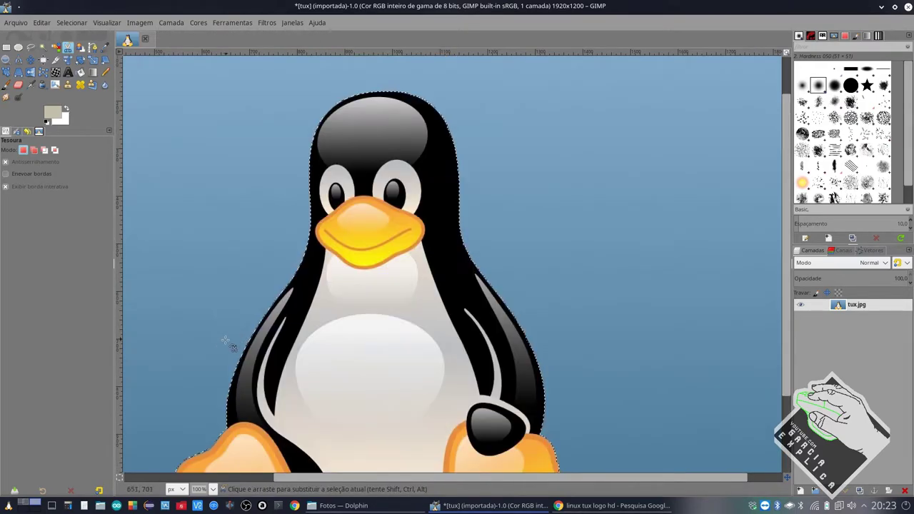
scroll(226, 372, down, 3)
scroll(196, 414, up, 5)
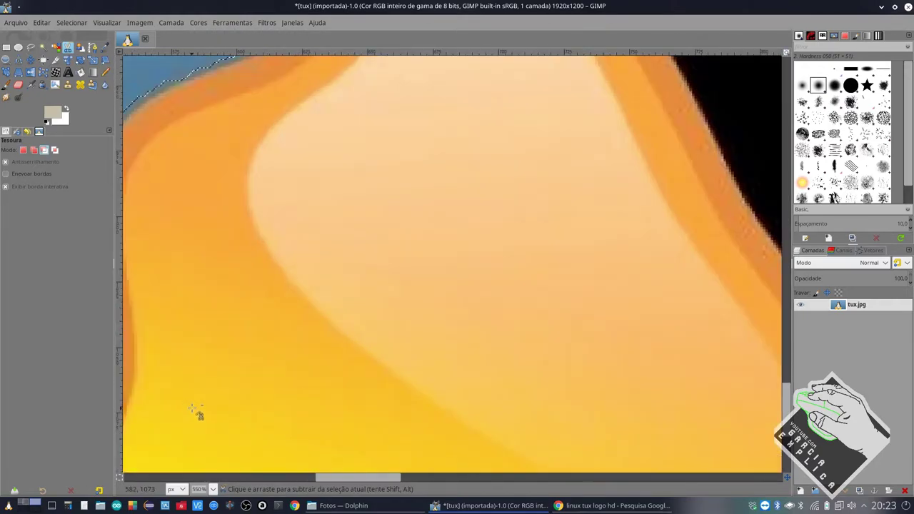
scroll(187, 398, left, 2)
scroll(408, 330, left, 2)
scroll(411, 334, right, 4)
scroll(396, 328, down, 3)
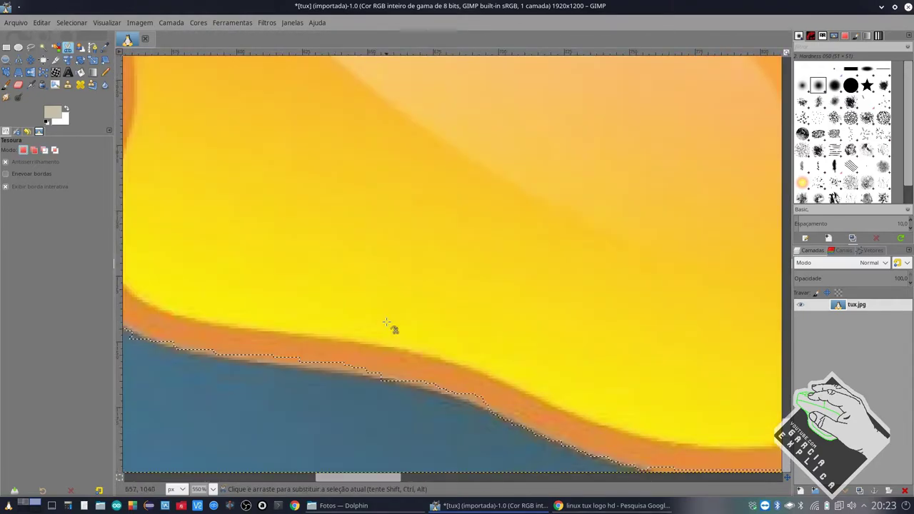
scroll(389, 325, down, 2)
scroll(378, 315, down, 1)
scroll(321, 297, down, 2)
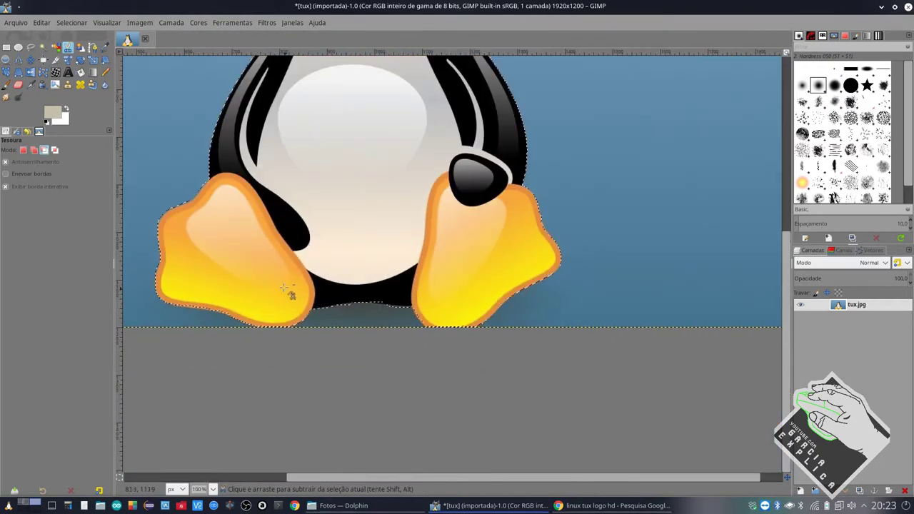
scroll(282, 279, up, 3)
scroll(274, 259, up, 3)
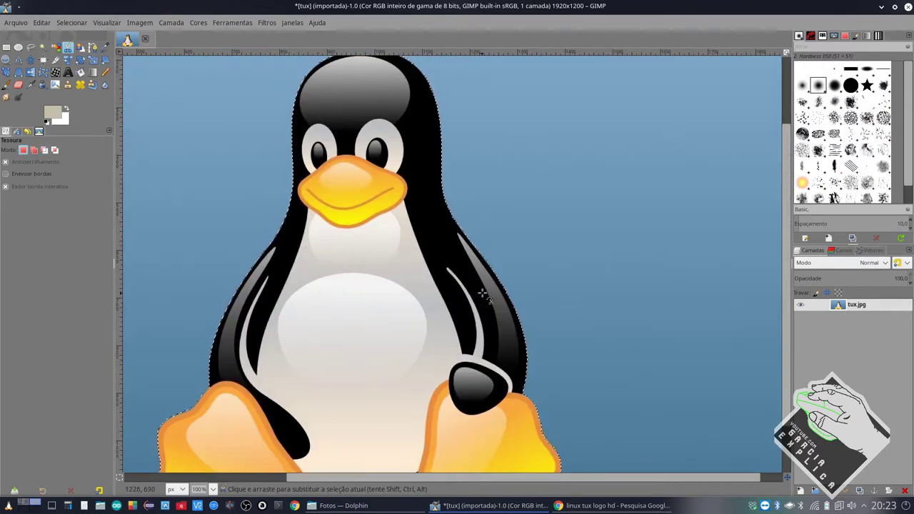
scroll(478, 286, up, 1)
scroll(474, 271, up, 1)
scroll(597, 241, up, 1)
scroll(614, 226, up, 1)
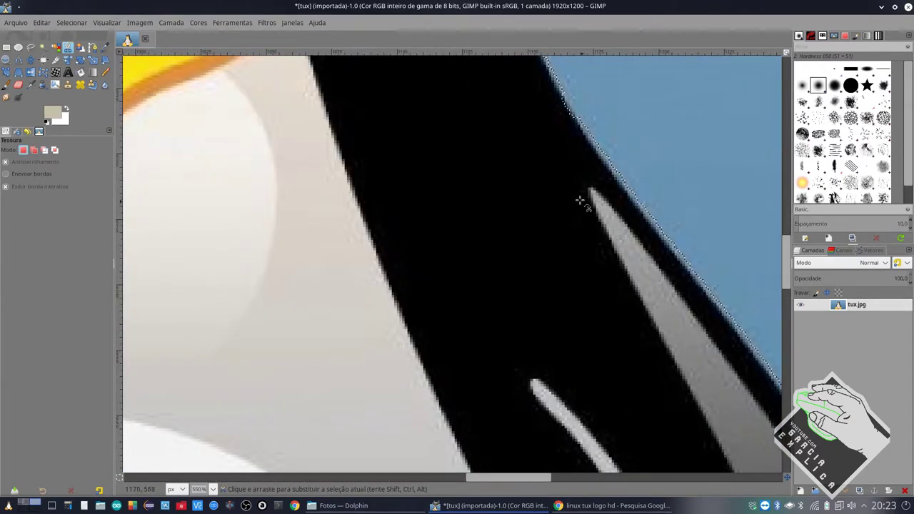
scroll(400, 146, down, 3)
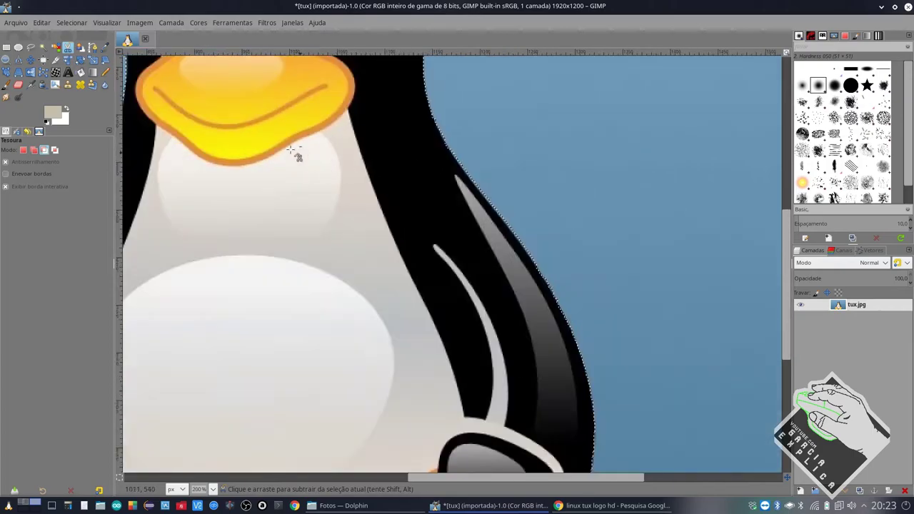
Grow the selection with Selecionar > Aumentar.
click(71, 22)
click(82, 174)
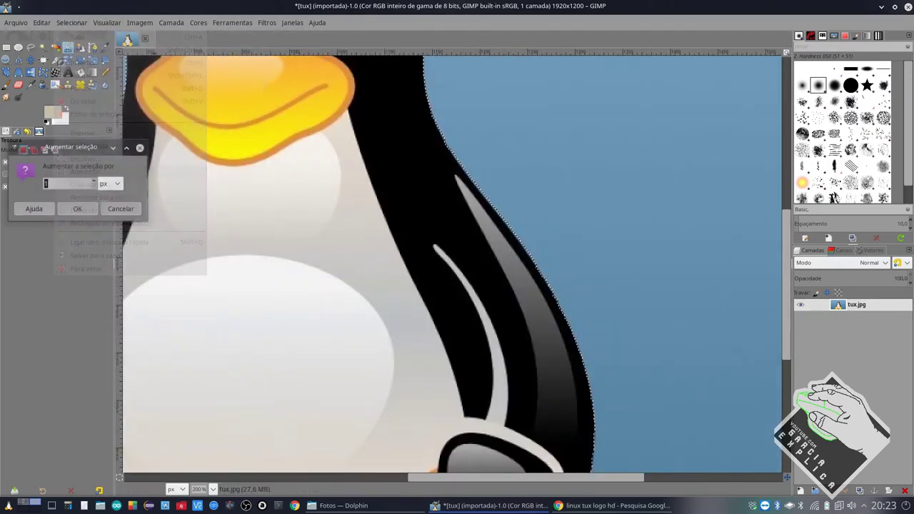
click(76, 209)
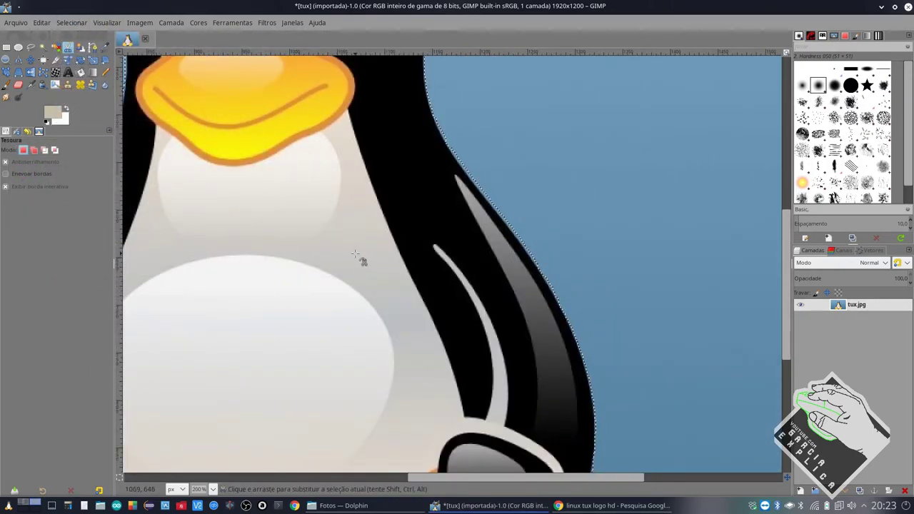
scroll(357, 257, left, 3)
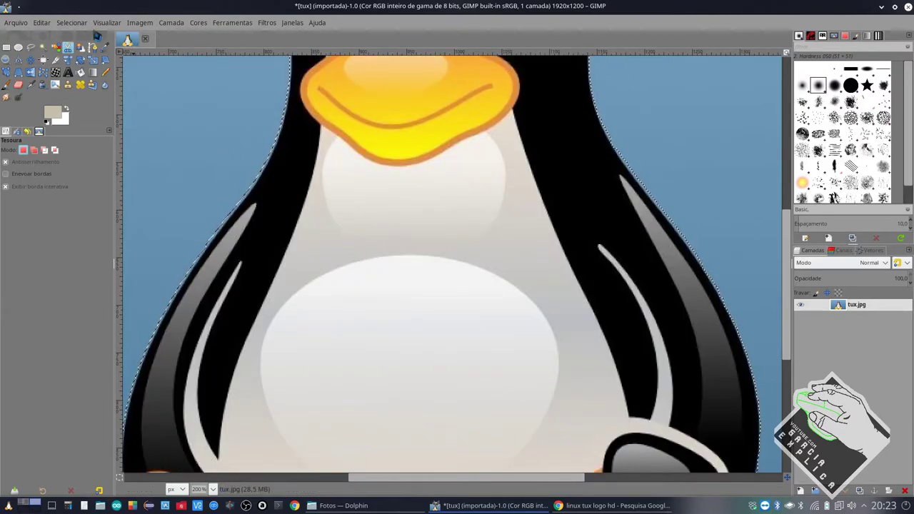
Invert the selection onto the background, then grow it again with Aumentar.
right_click(179, 135)
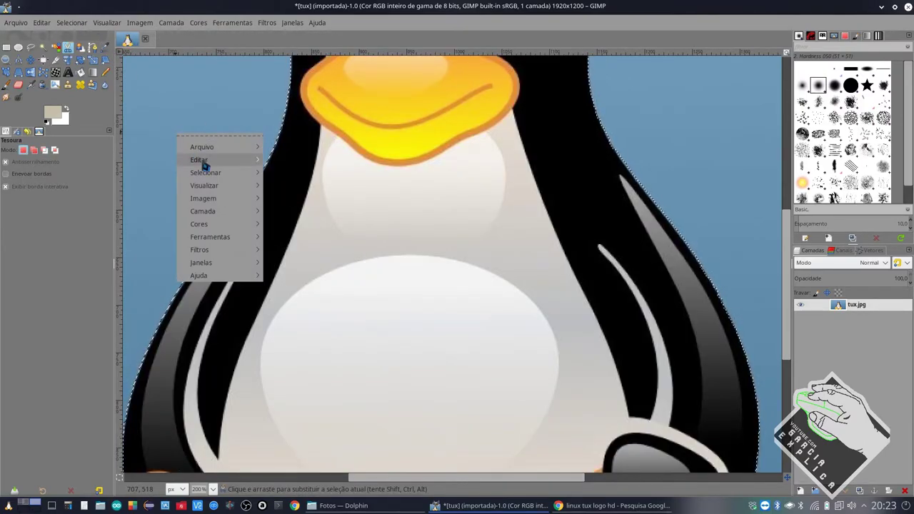
mouse_move(205, 173)
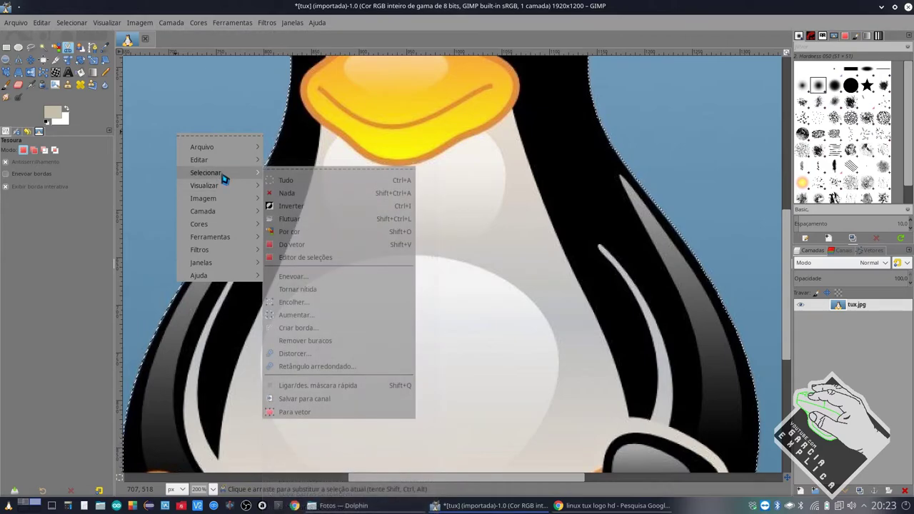
click(306, 205)
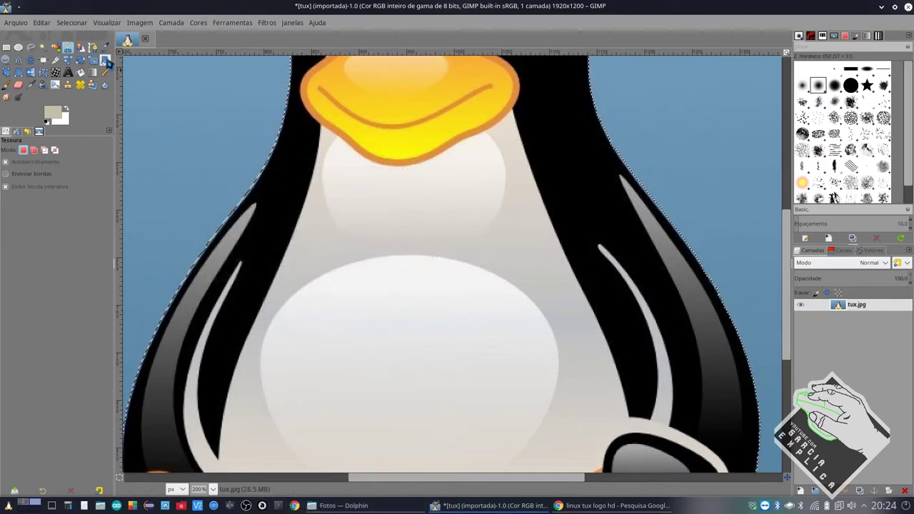
click(72, 22)
click(84, 174)
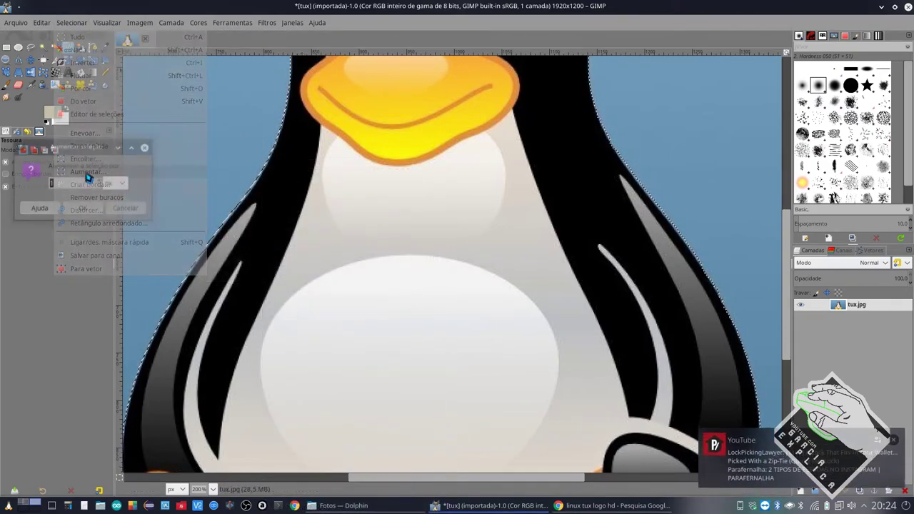
click(83, 211)
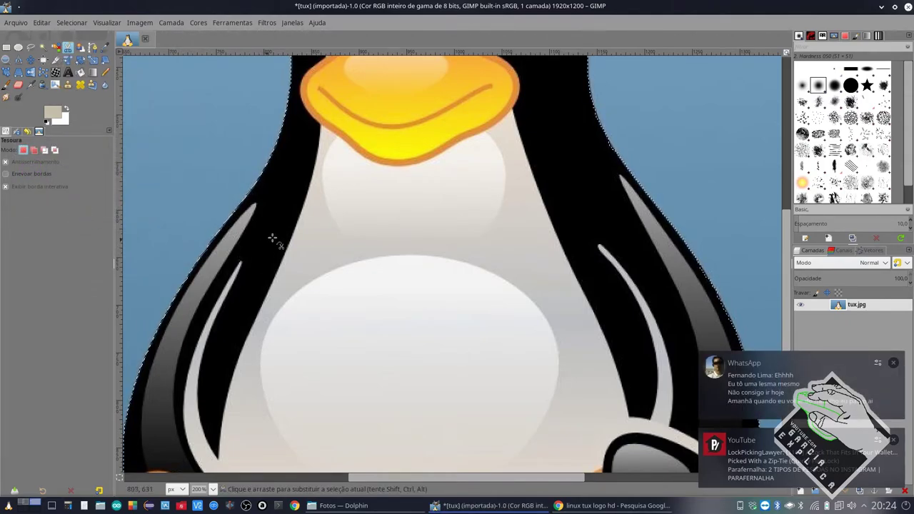
Add an alpha channel to the tux.jpg layer with Adicionar canal alfa.
scroll(533, 193, up, 3)
scroll(255, 198, up, 2)
scroll(279, 261, up, 3)
scroll(357, 241, up, 1)
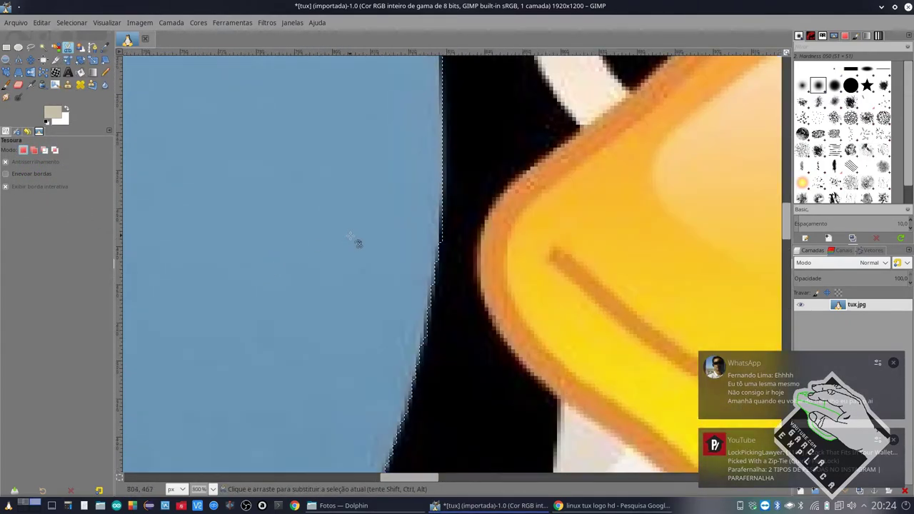
scroll(351, 239, down, 3)
scroll(320, 227, down, 3)
scroll(319, 220, left, 5)
scroll(325, 219, down, 3)
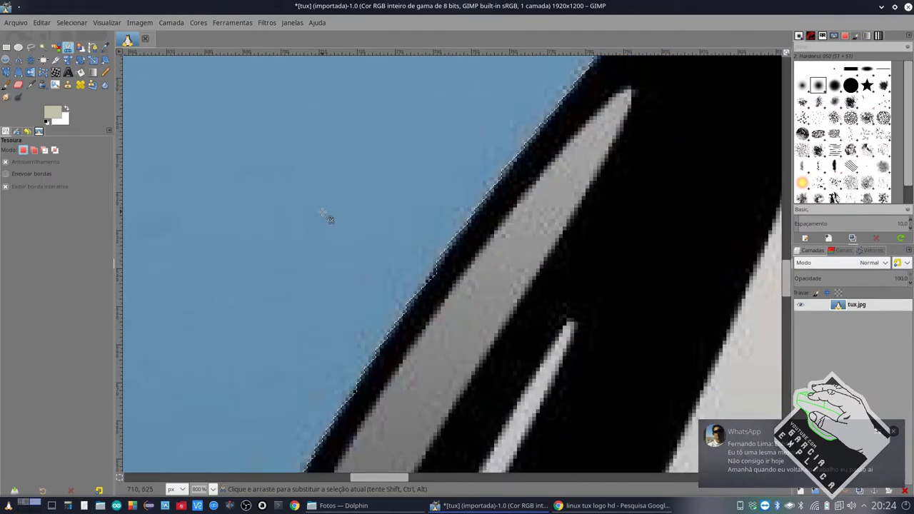
scroll(321, 208, left, 2)
scroll(321, 207, down, 3)
scroll(316, 206, down, 3)
scroll(322, 212, down, 3)
scroll(322, 212, down, 3)
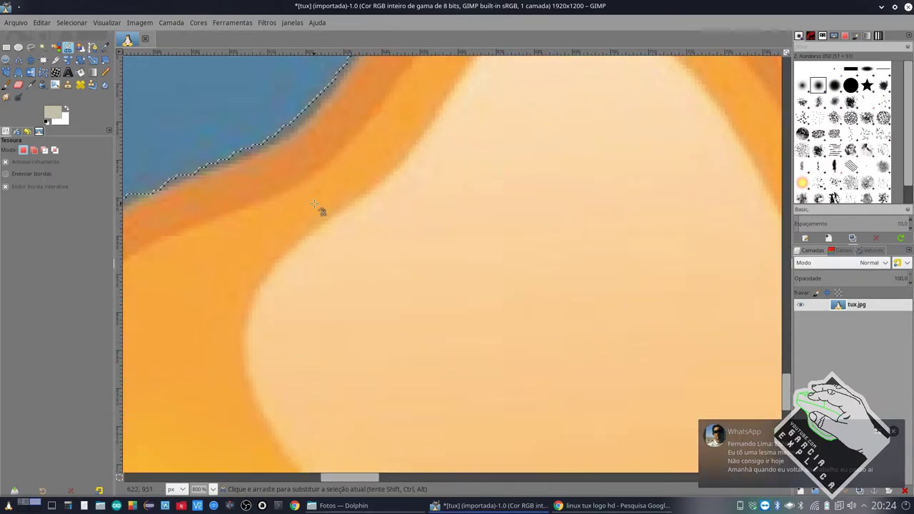
scroll(318, 207, left, 3)
scroll(315, 201, down, 3)
scroll(314, 200, down, 3)
scroll(312, 197, down, 3)
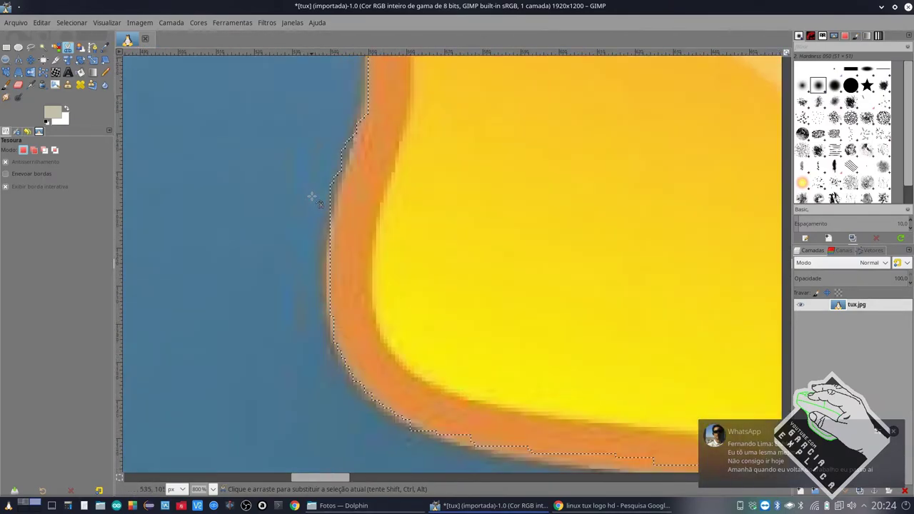
scroll(312, 196, down, 3)
scroll(315, 194, right, 3)
scroll(334, 369, right, 3)
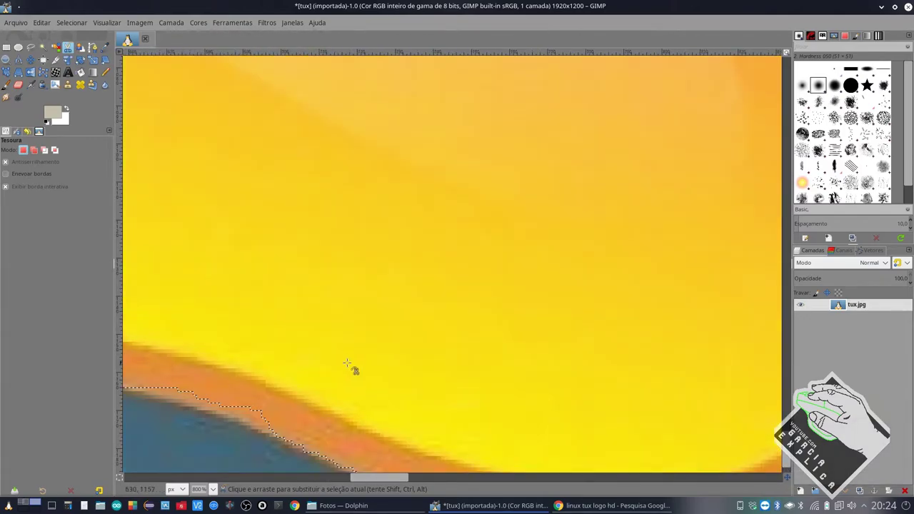
scroll(351, 367, right, 2)
scroll(352, 294, down, 3)
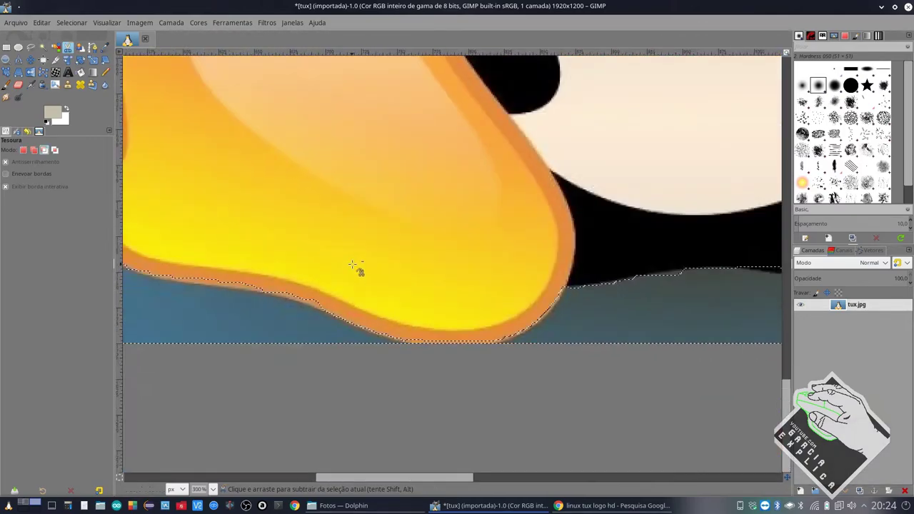
scroll(357, 271, down, 2)
right_click(854, 305)
click(796, 324)
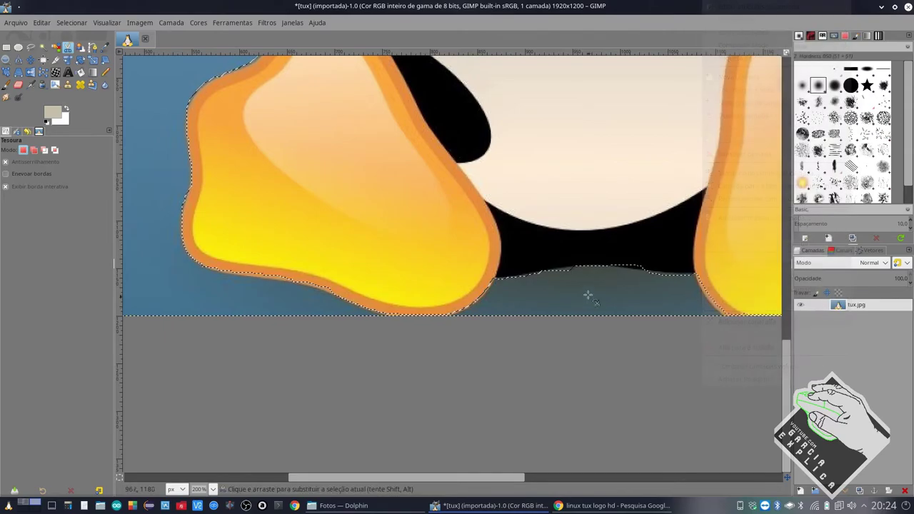
Delete the selected blue background to transparency and clear the selection.
scroll(588, 296, down, 2)
scroll(592, 286, down, 2)
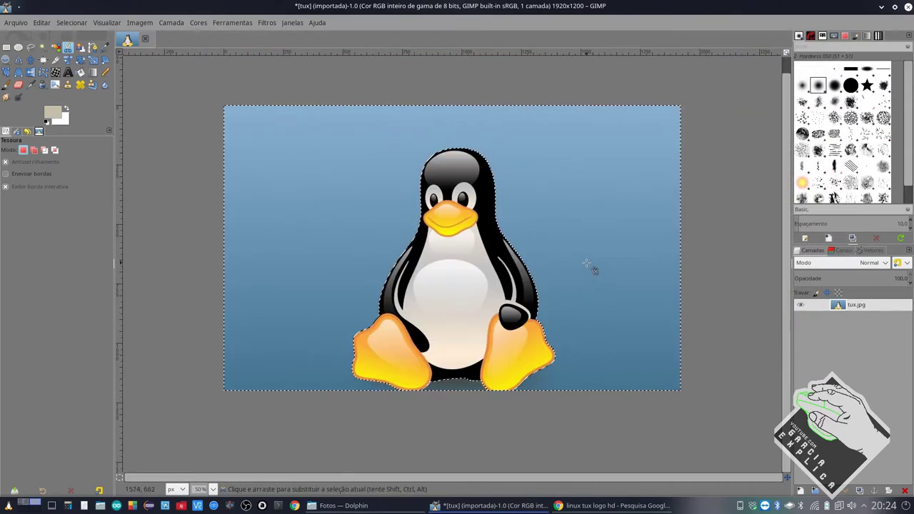
key(Delete)
key(ctrl+shift+a)
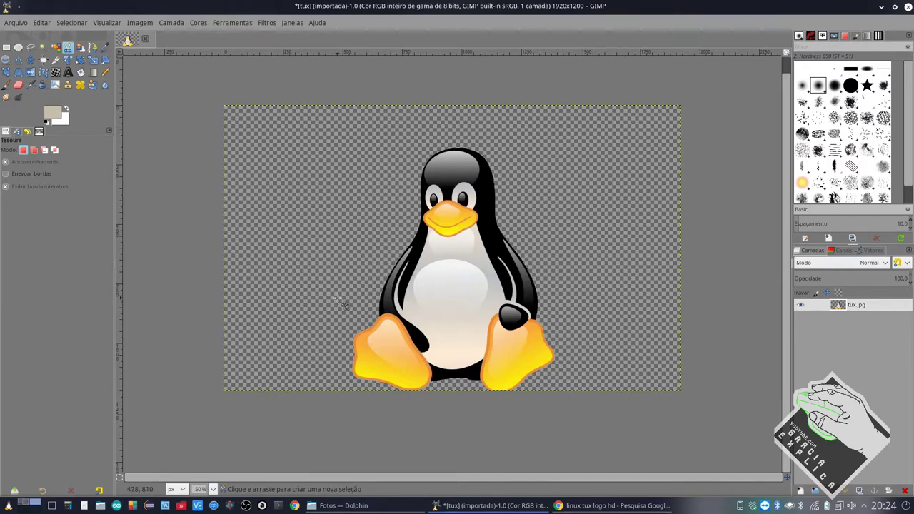
scroll(344, 305, up, 4)
scroll(362, 367, up, 3)
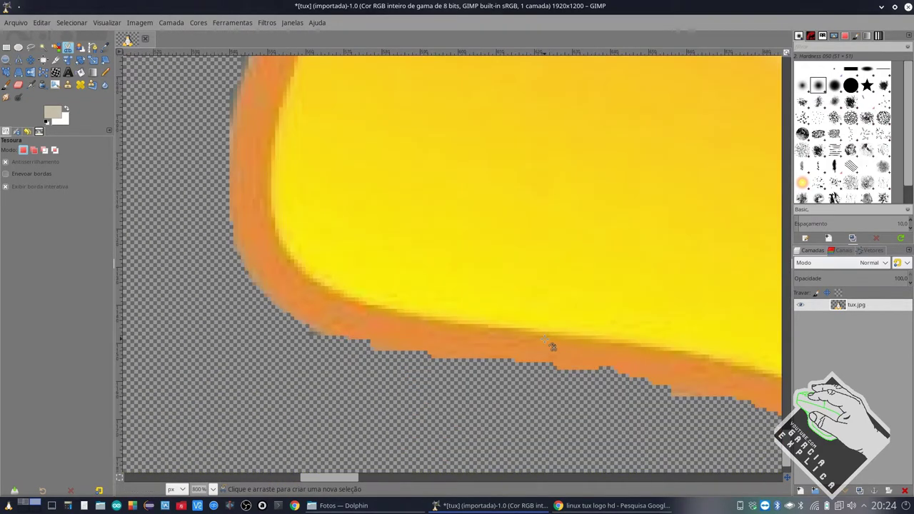
scroll(543, 342, right, 3)
scroll(525, 329, down, 1)
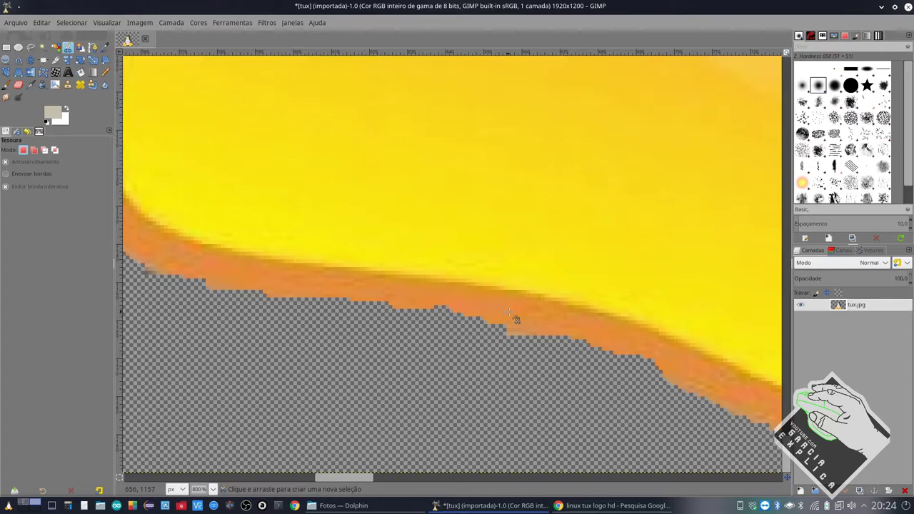
scroll(509, 314, down, 1)
scroll(393, 275, down, 1)
scroll(582, 255, down, 1)
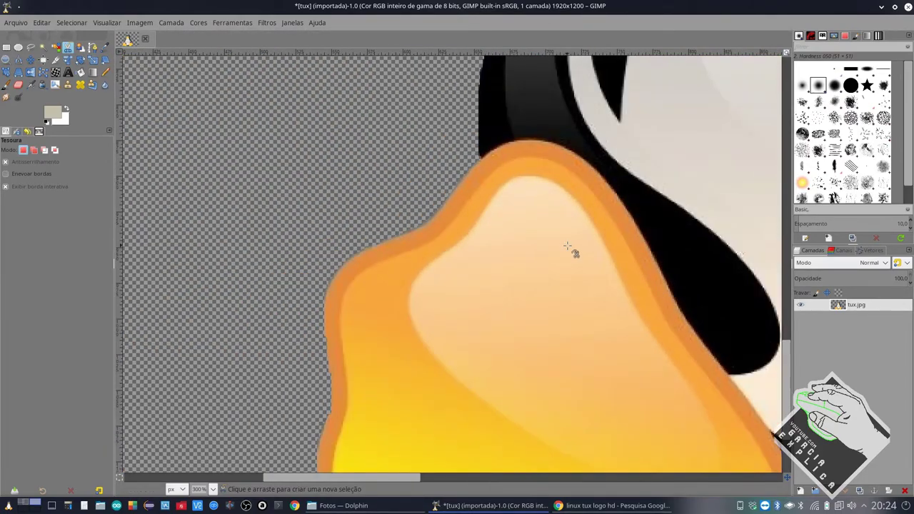
scroll(571, 249, up, 3)
scroll(547, 249, up, 1)
scroll(533, 253, up, 1)
scroll(528, 247, up, 1)
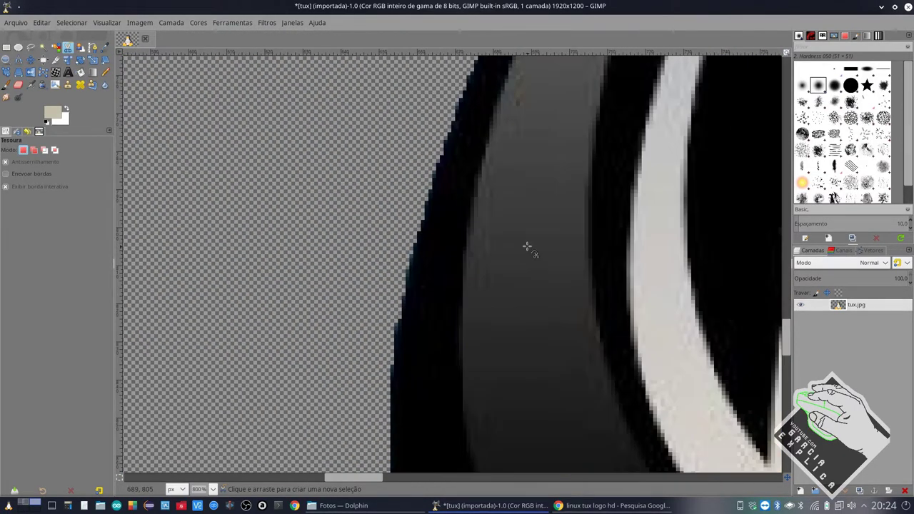
scroll(541, 238, up, 1)
scroll(536, 235, up, 2)
scroll(535, 234, right, 2)
scroll(533, 231, up, 2)
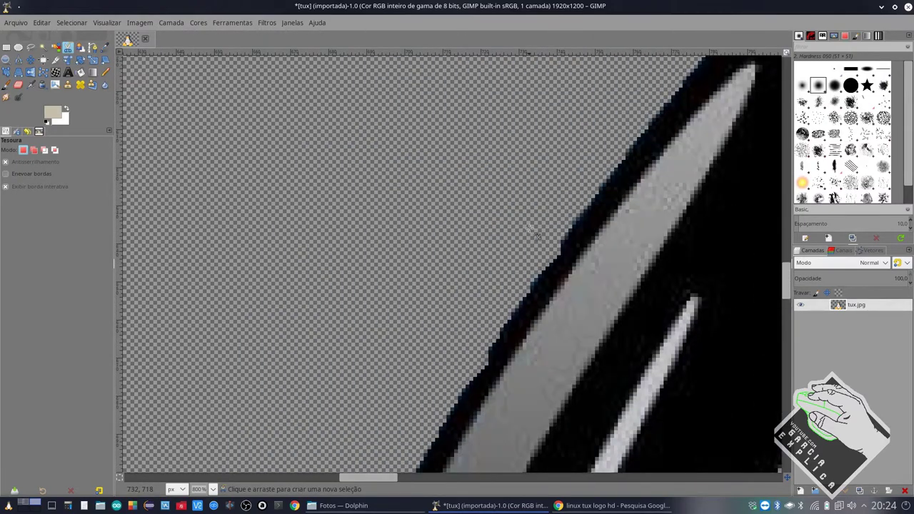
scroll(528, 227, right, 1)
scroll(524, 223, up, 2)
scroll(525, 223, right, 1)
scroll(525, 223, up, 2)
scroll(524, 223, up, 2)
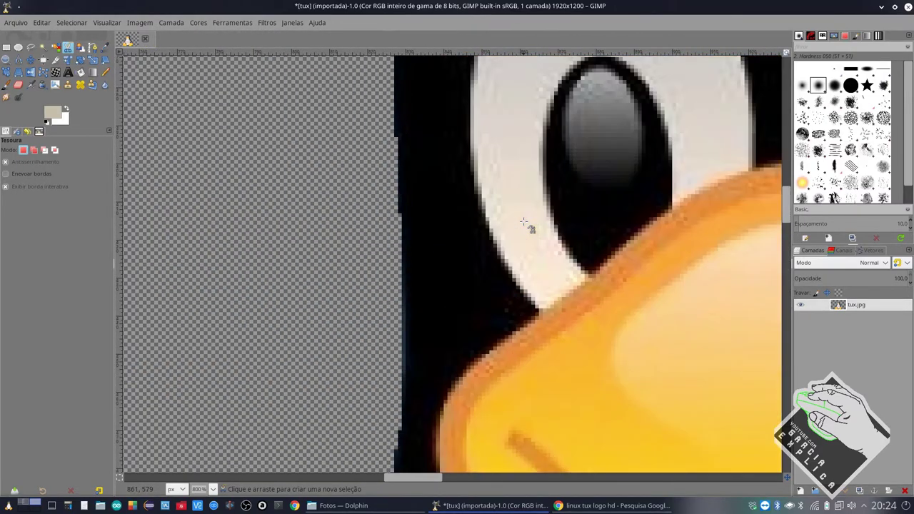
scroll(524, 222, up, 2)
scroll(523, 222, up, 3)
scroll(528, 227, right, 3)
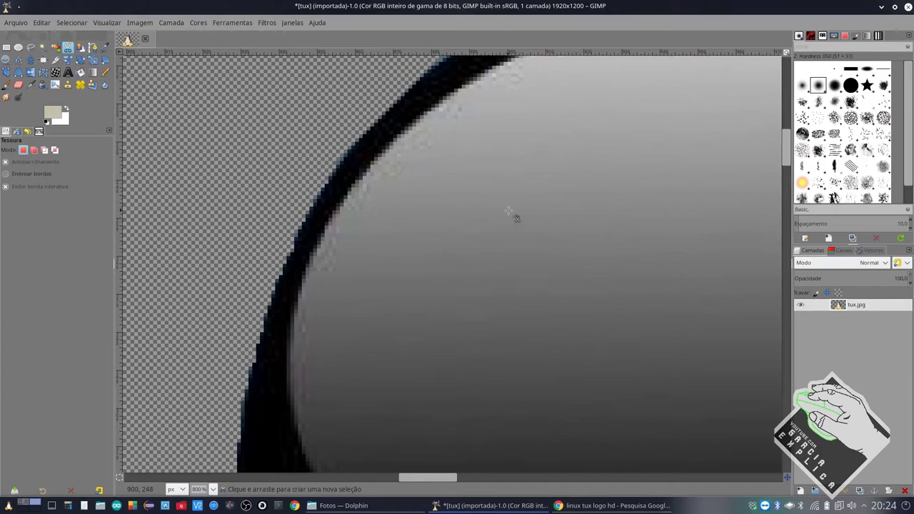
scroll(525, 224, up, 5)
scroll(521, 222, up, 5)
scroll(516, 217, right, 3)
scroll(510, 211, down, 3)
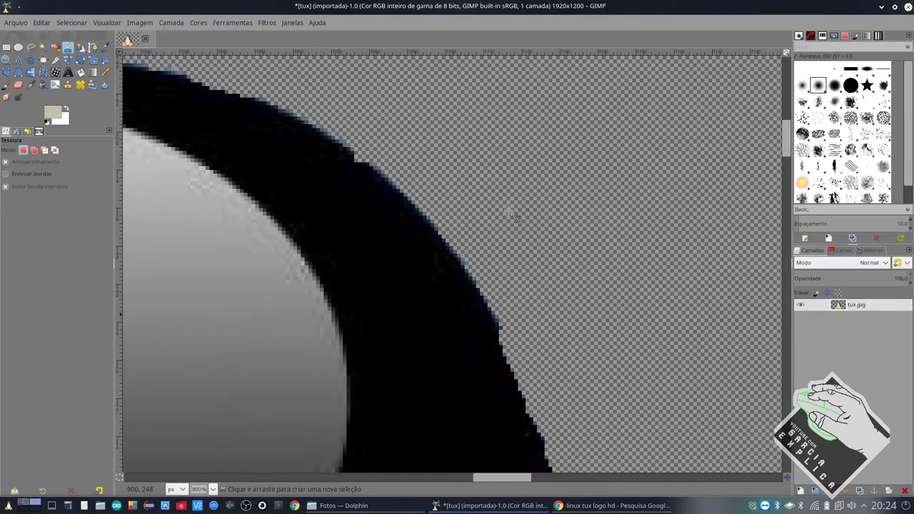
scroll(508, 212, down, 5)
scroll(508, 211, right, 2)
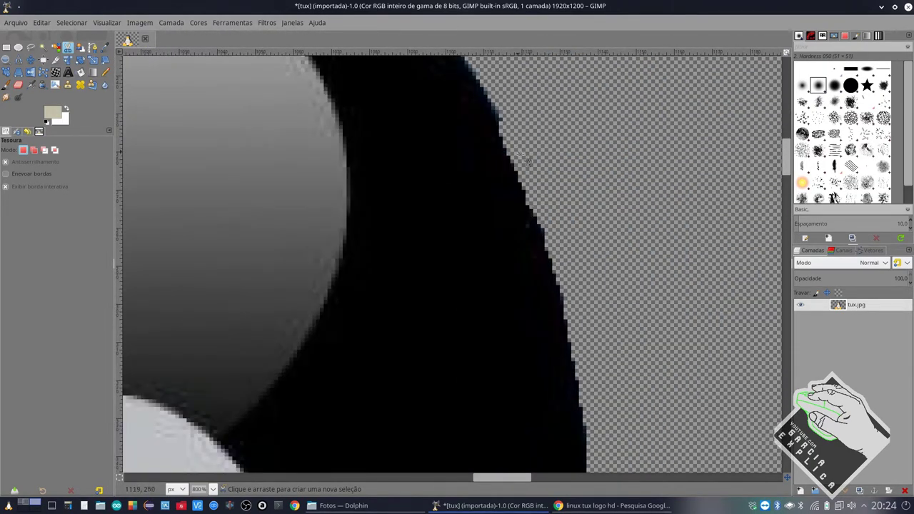
scroll(564, 212, down, 1)
scroll(580, 217, down, 1)
scroll(589, 220, down, 2)
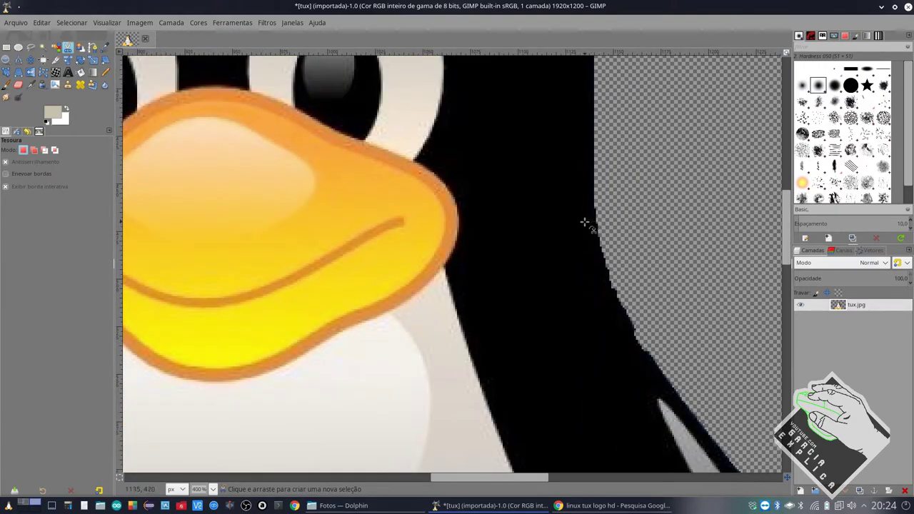
scroll(586, 235, right, 3)
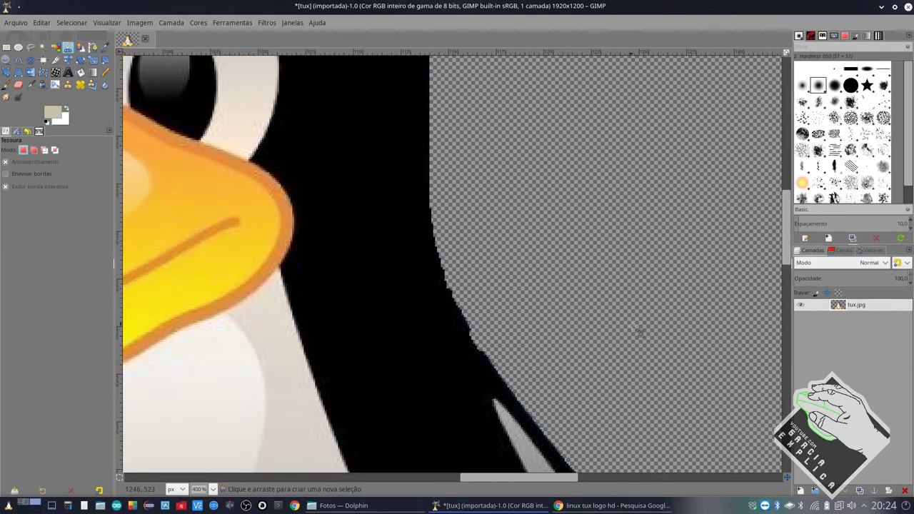
scroll(563, 333, down, 3)
scroll(577, 312, right, 3)
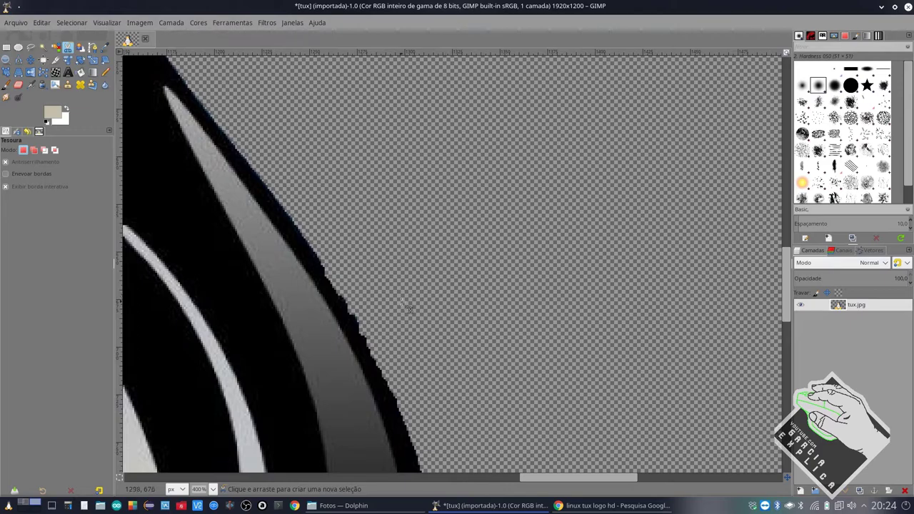
ctrl+scroll(407, 304, down, 1)
ctrl+scroll(411, 306, down, 1)
ctrl+scroll(418, 307, down, 1)
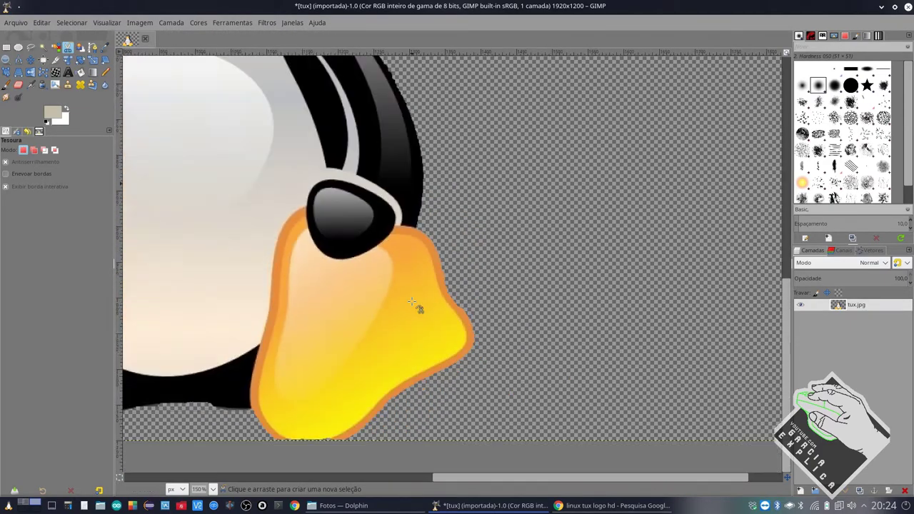
ctrl+scroll(412, 303, down, 3)
ctrl+scroll(400, 307, down, 2)
ctrl+scroll(385, 296, down, 2)
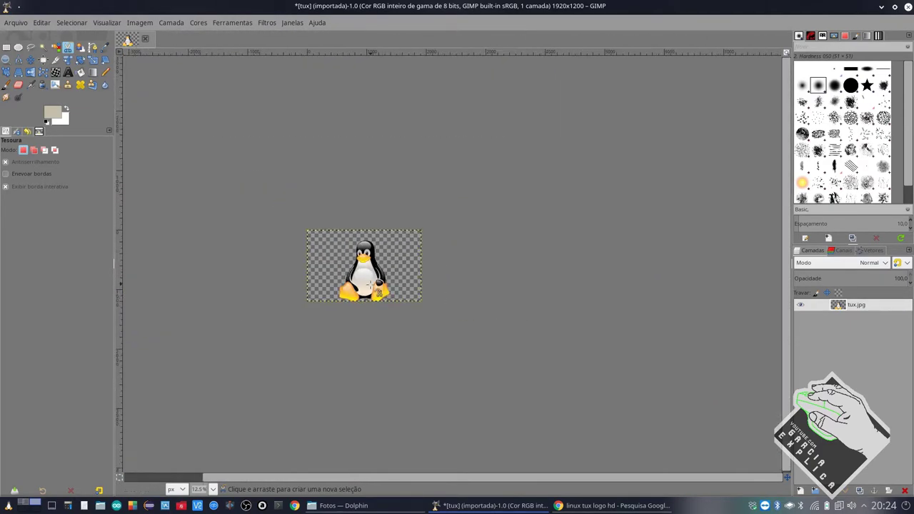
ctrl+scroll(377, 285, up, 1)
ctrl+scroll(368, 284, down, 1)
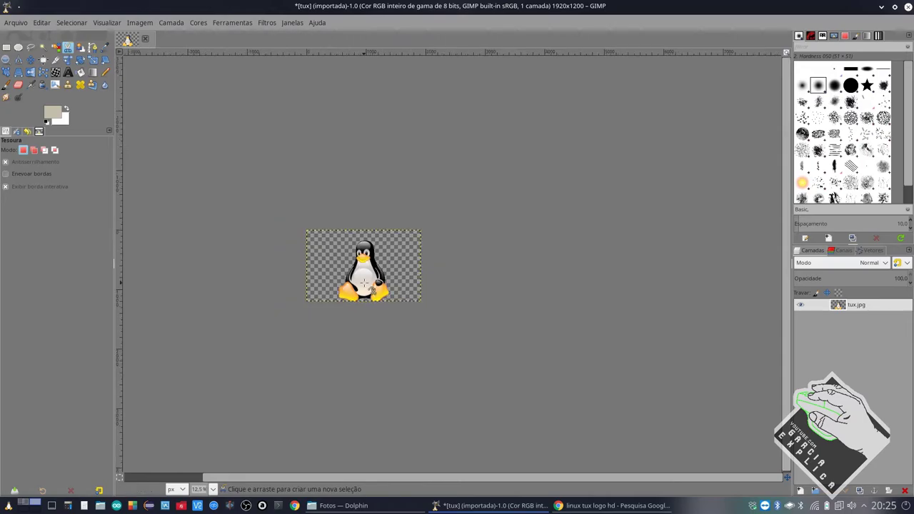
ctrl+scroll(364, 284, up, 1)
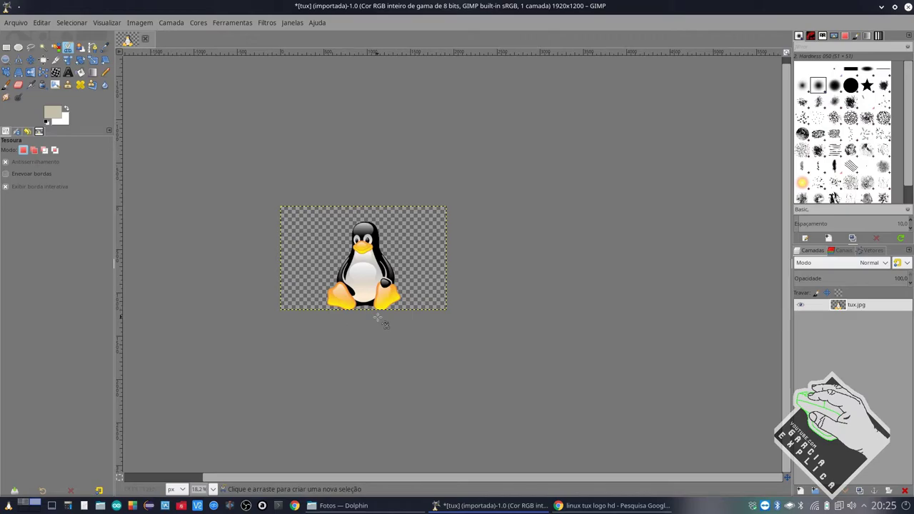
ctrl+scroll(355, 273, up, 3)
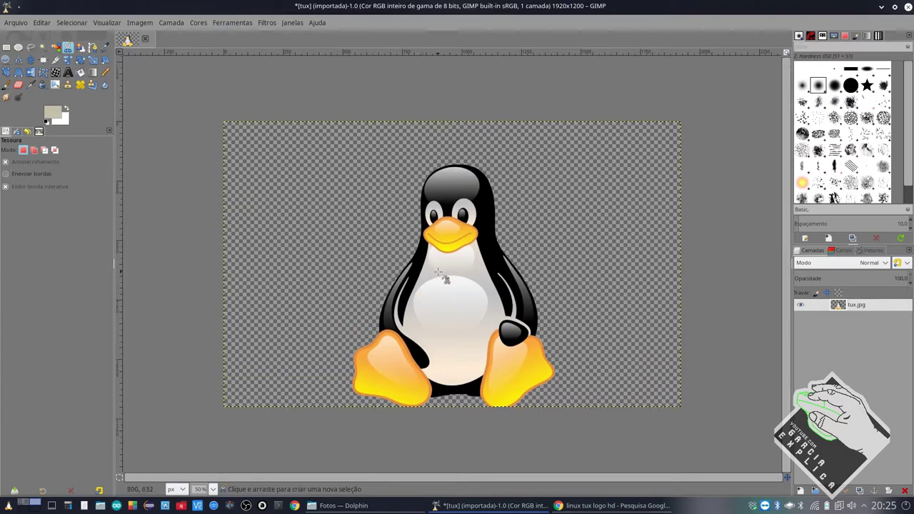
ctrl+scroll(445, 263, up, 1)
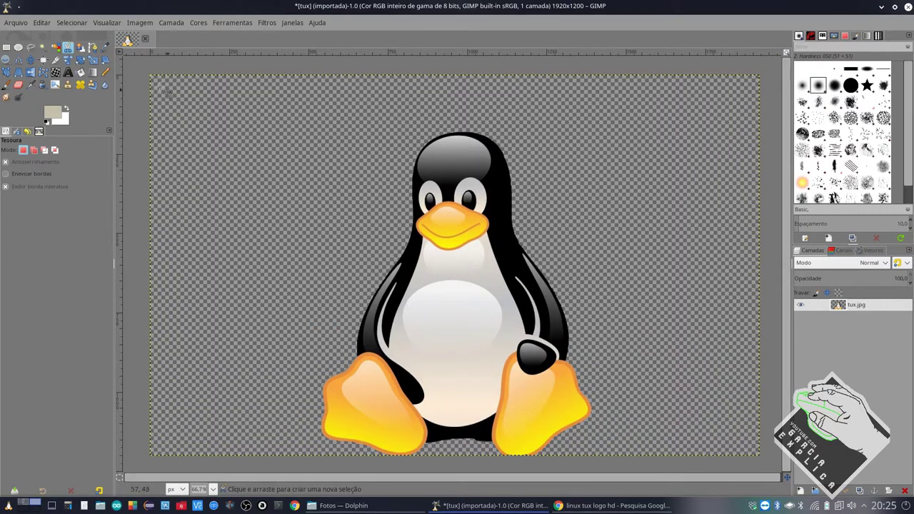
ctrl+scroll(434, 202, up, 2)
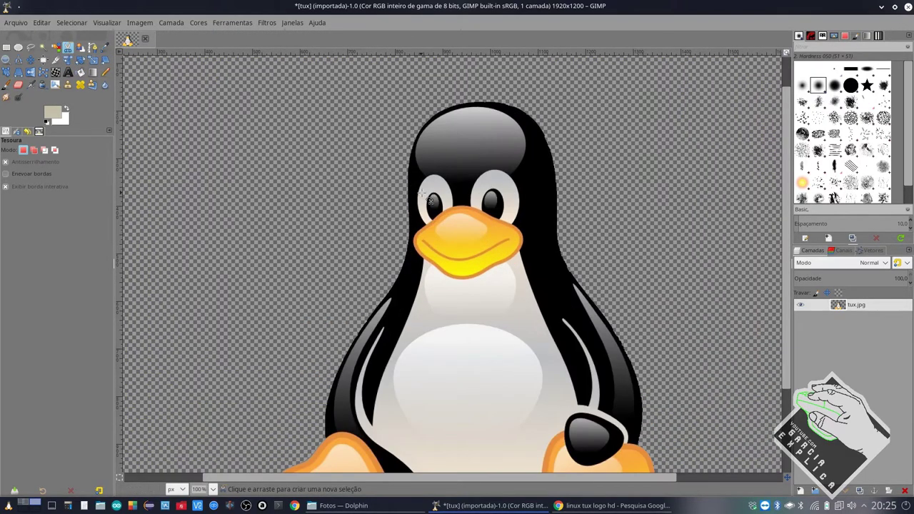
ctrl+scroll(471, 207, up, 1)
ctrl+scroll(514, 214, up, 1)
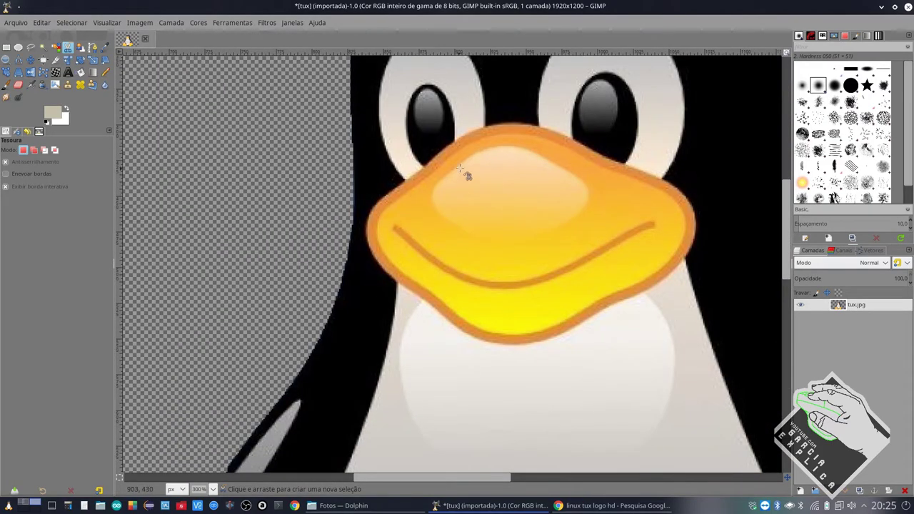
Start a scissors outline at the beak's top edge and add corner points, undoing a misplaced one.
ctrl+scroll(467, 174, up, 2)
click(448, 122)
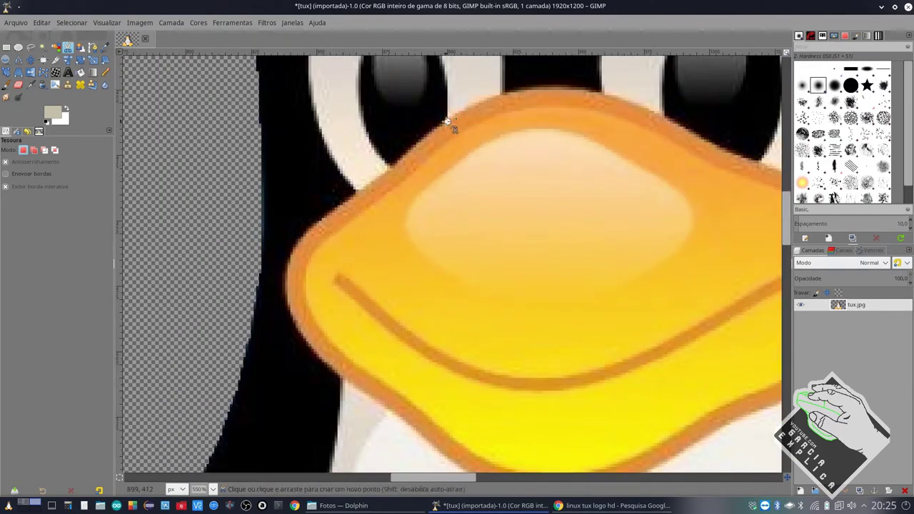
click(294, 247)
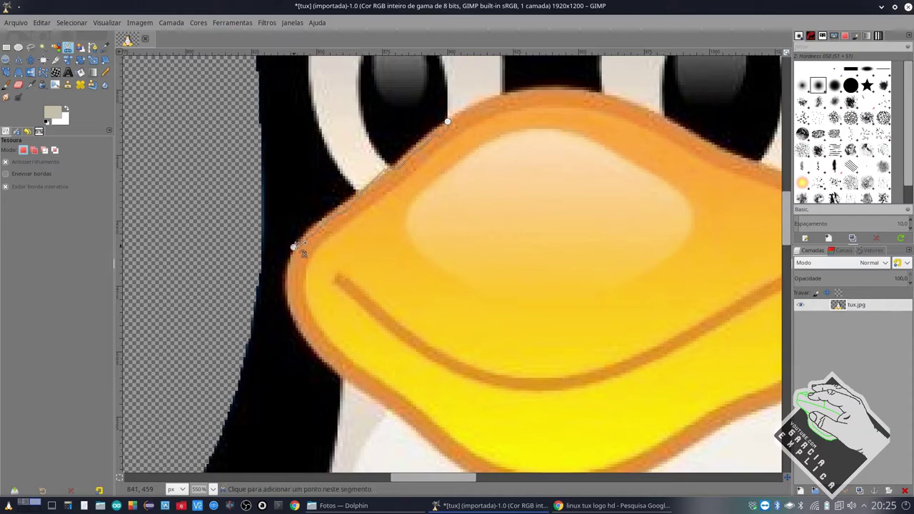
scroll(314, 300, down, 3)
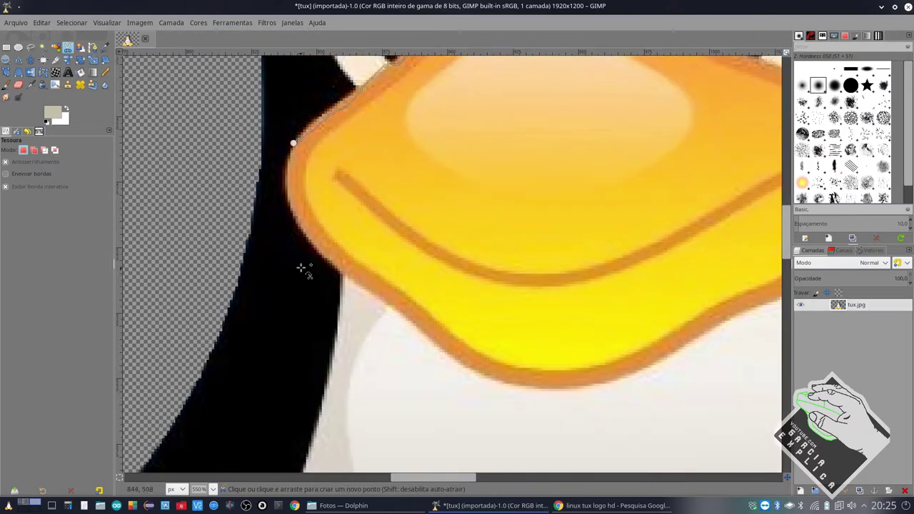
click(308, 240)
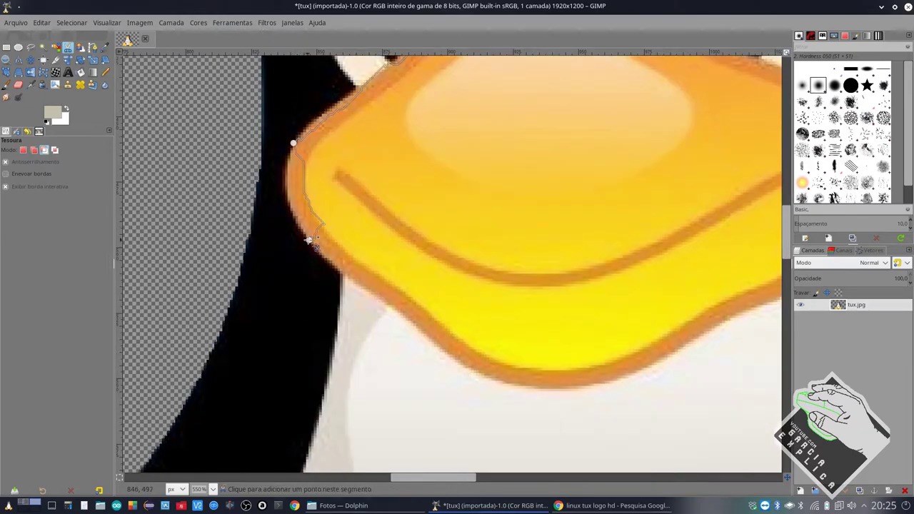
key(ctrl+z)
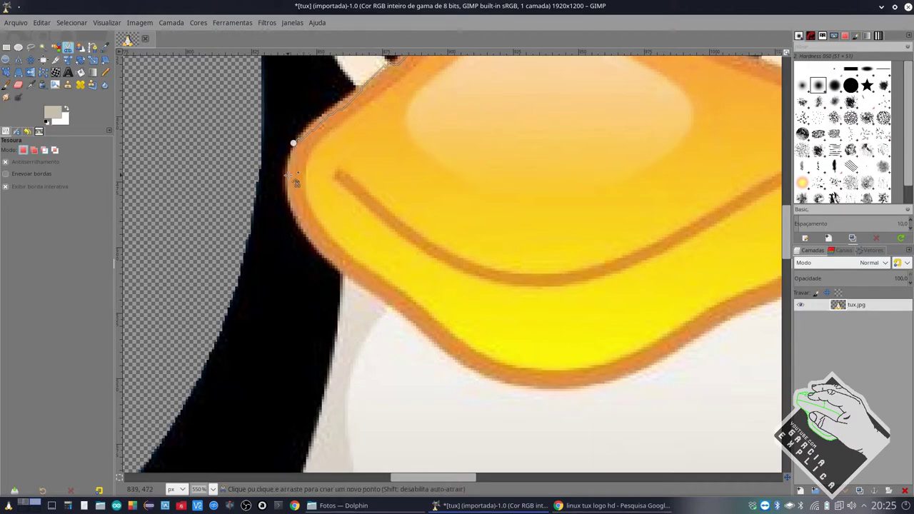
Add anchors along the beak's left edge and drag the last one onto the edge.
click(288, 167)
click(288, 195)
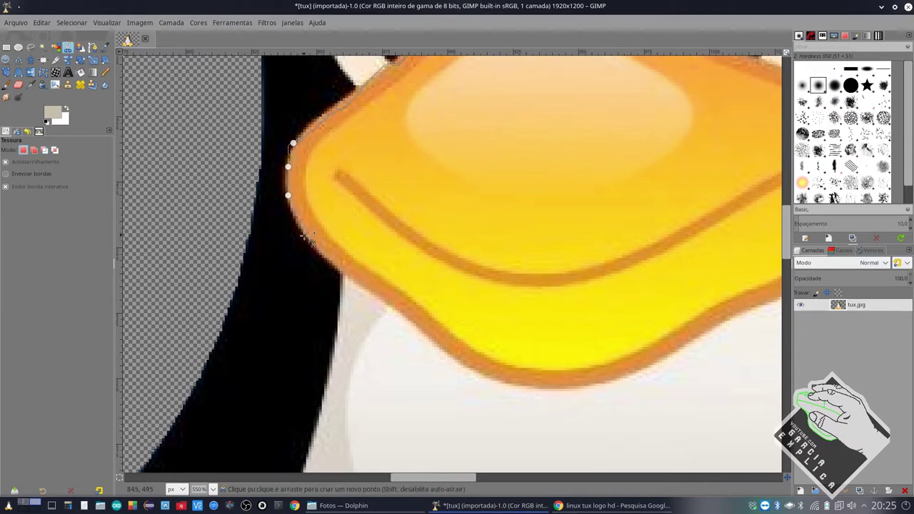
click(304, 235)
drag(303, 235, 303, 229)
scroll(314, 256, up, 2)
scroll(318, 243, up, 2)
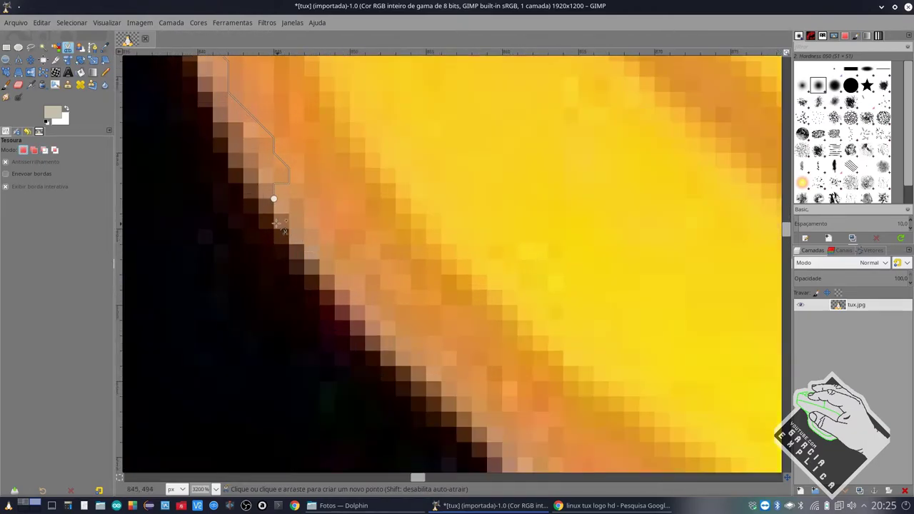
scroll(329, 228, up, 2)
scroll(414, 210, down, 5)
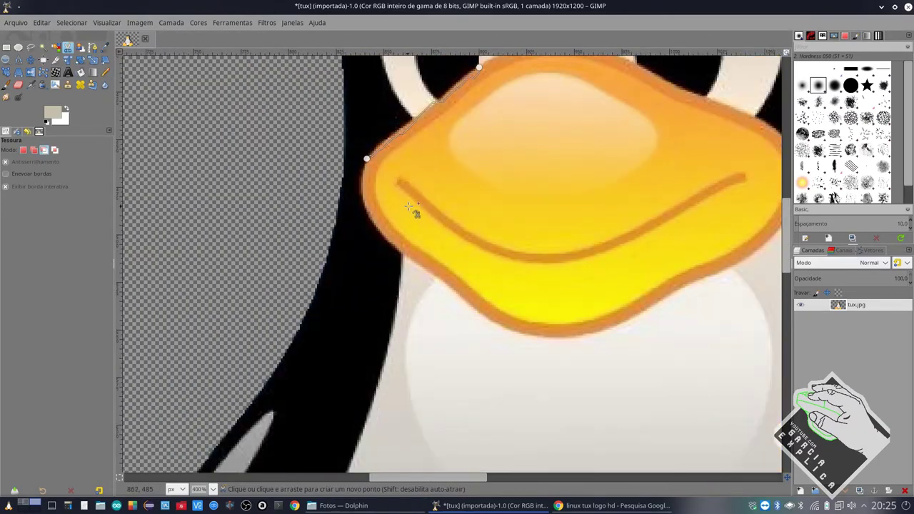
scroll(435, 198, down, 1)
scroll(431, 198, down, 1)
scroll(433, 197, down, 2)
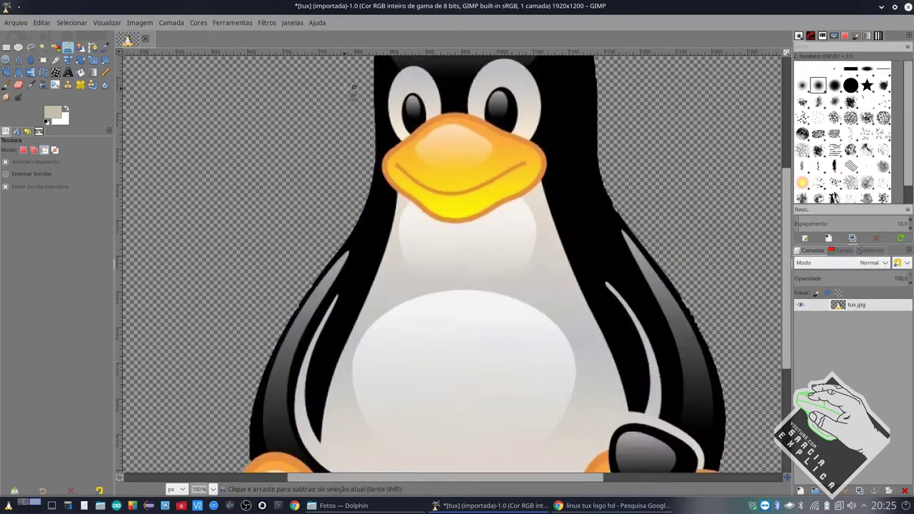
scroll(432, 197, down, 1)
Rerun the Redução de ruído filter twice via Filtros > Repetir.
click(271, 23)
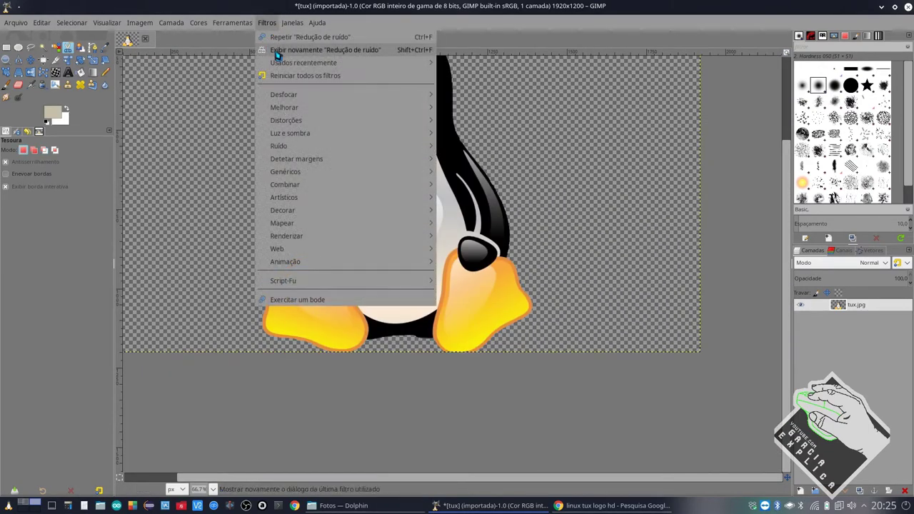
click(279, 35)
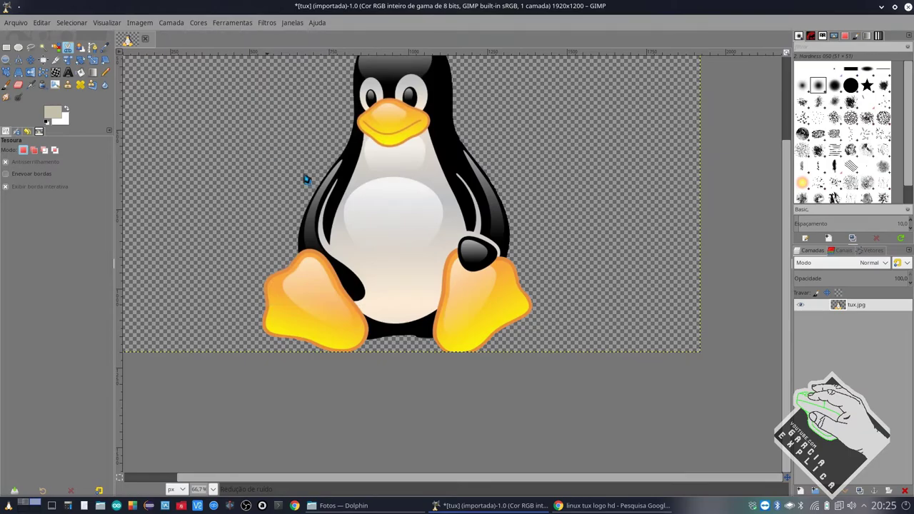
click(267, 23)
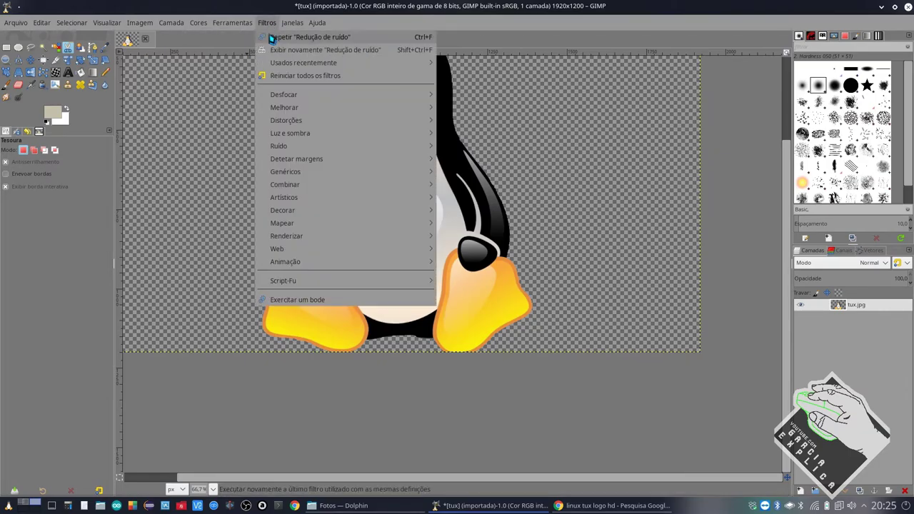
click(278, 35)
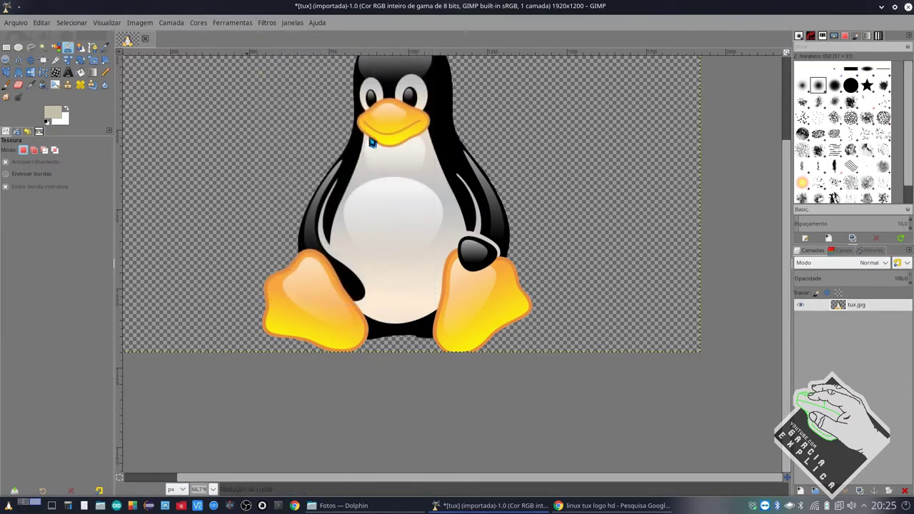
Zoom in on the beak and start the scissors outline along its upper-left edge.
scroll(370, 148, up, 6)
scroll(369, 147, down, 1)
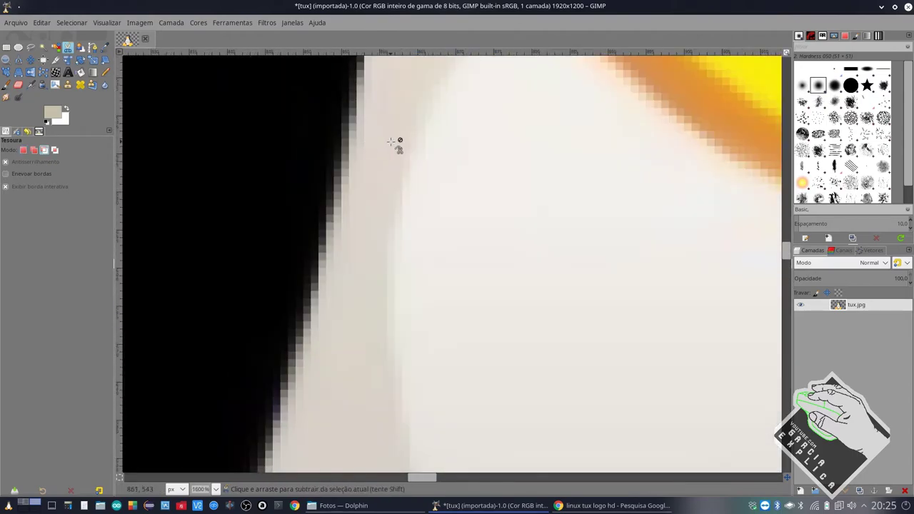
scroll(407, 143, down, 2)
scroll(413, 141, down, 2)
scroll(414, 237, up, 1)
scroll(414, 239, up, 1)
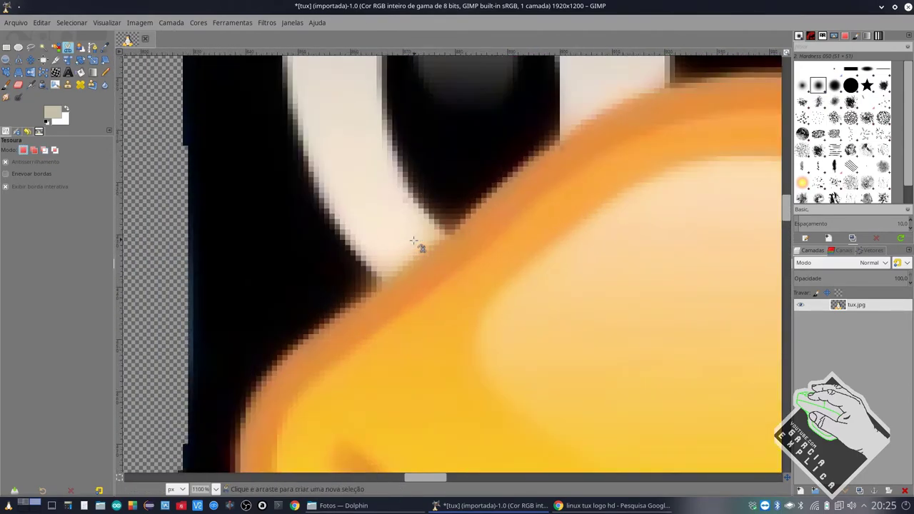
scroll(411, 238, up, 2)
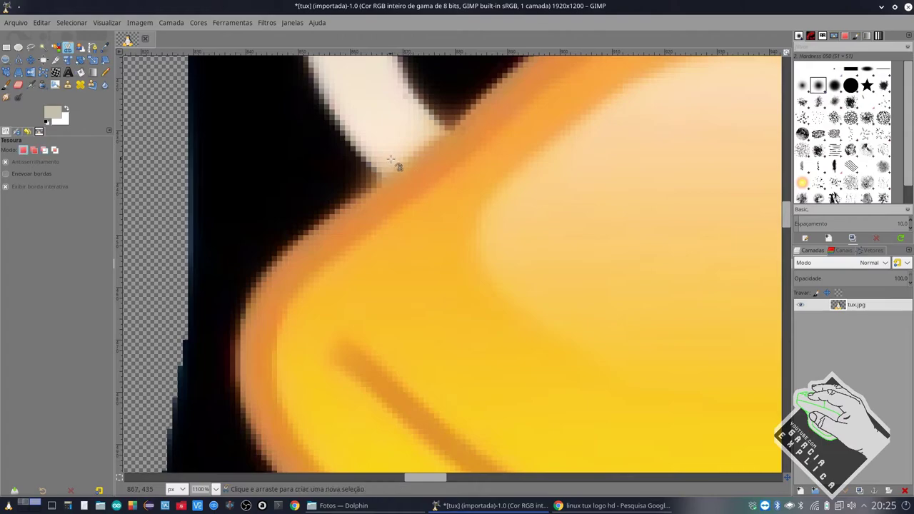
scroll(400, 163, up, 3)
click(643, 93)
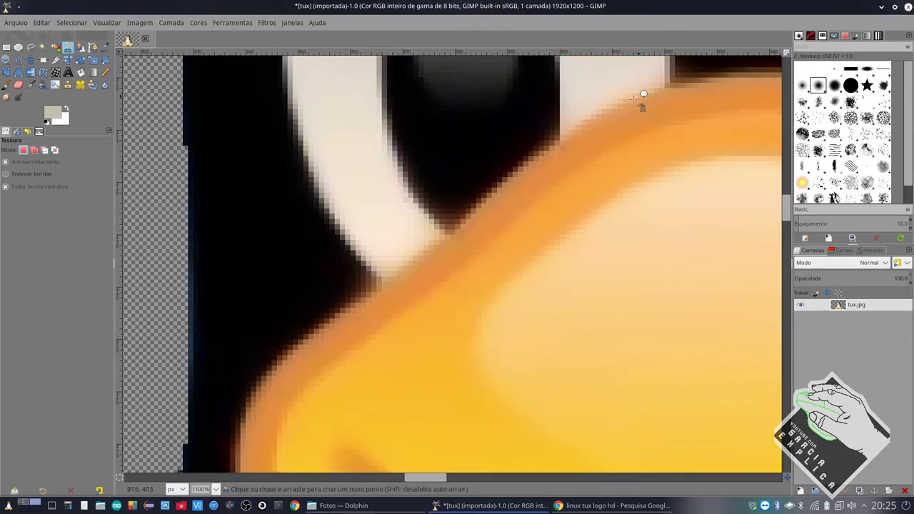
click(316, 335)
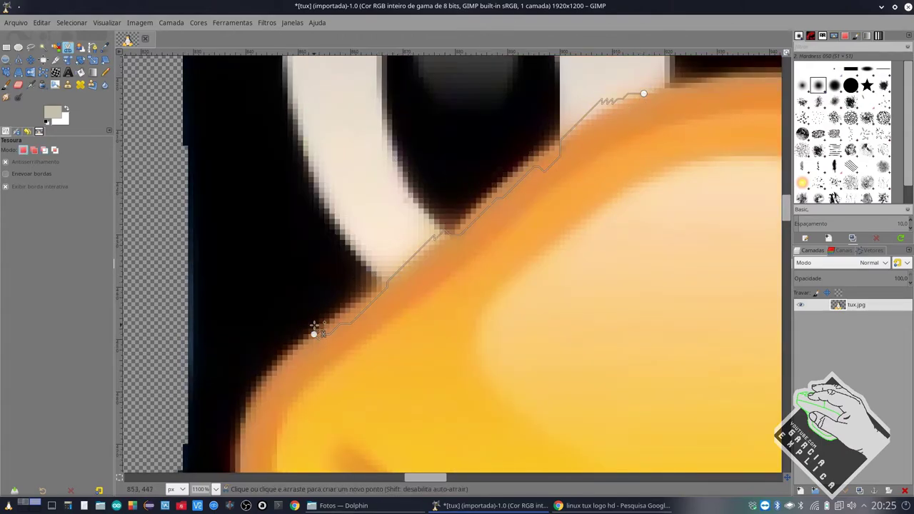
scroll(317, 324, left, 5)
scroll(316, 325, left, 5)
scroll(525, 279, down, 3)
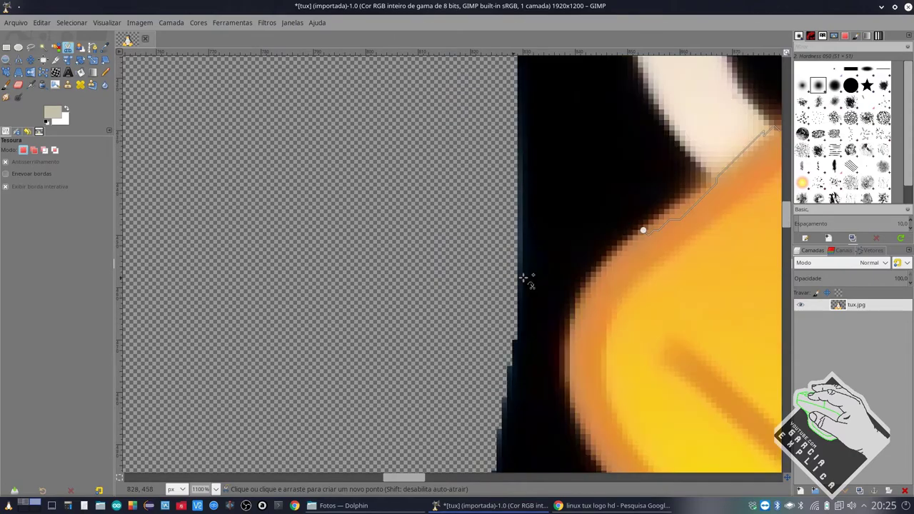
scroll(570, 335, down, 3)
Place scissors points along the beak's lower edge and underside.
click(592, 342)
scroll(582, 341, right, 5)
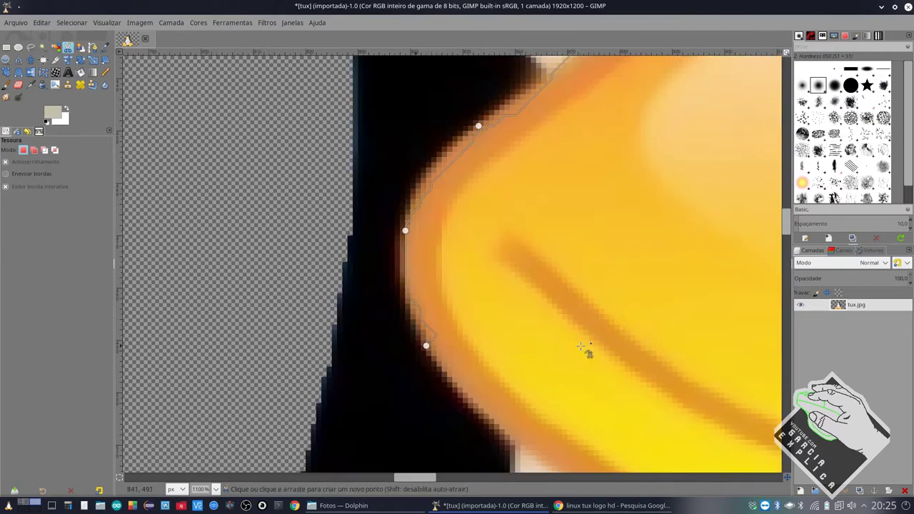
scroll(542, 329, down, 3)
click(525, 347)
scroll(535, 350, right, 5)
scroll(521, 343, down, 3)
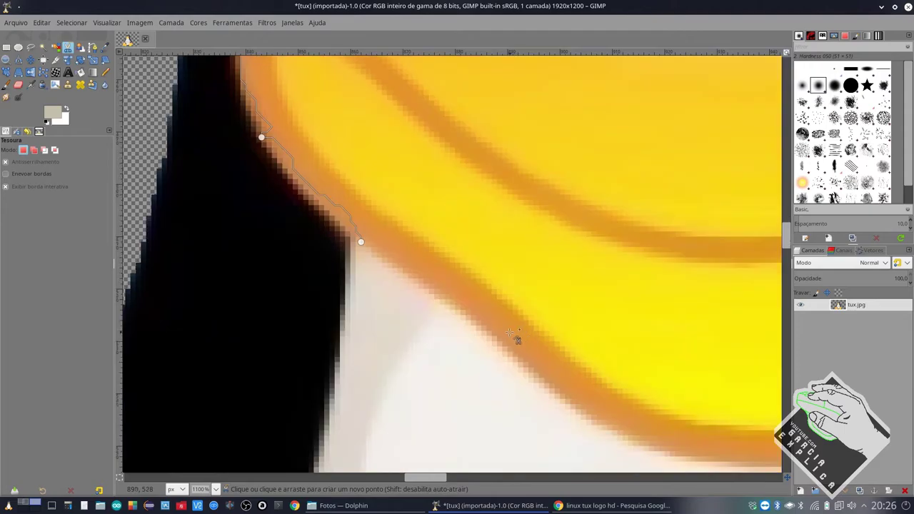
click(492, 337)
scroll(494, 337, right, 5)
scroll(504, 338, down, 3)
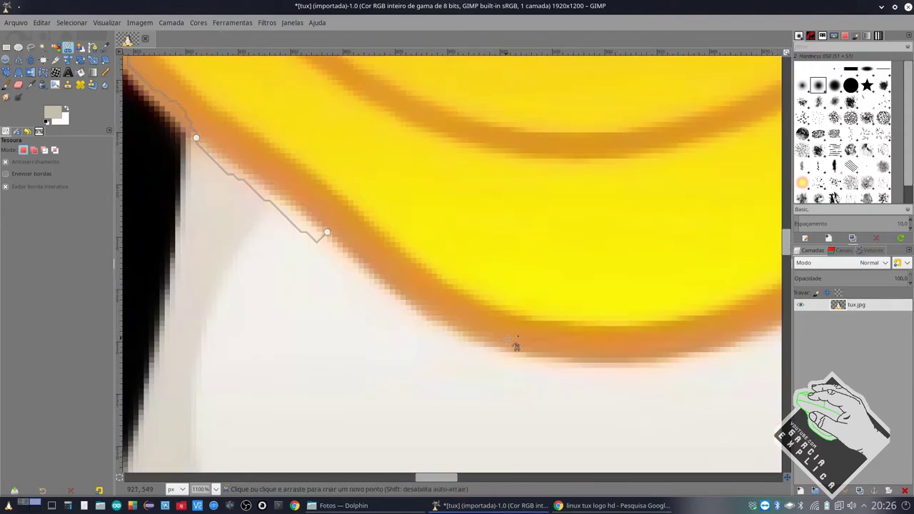
click(510, 352)
scroll(525, 348, right, 5)
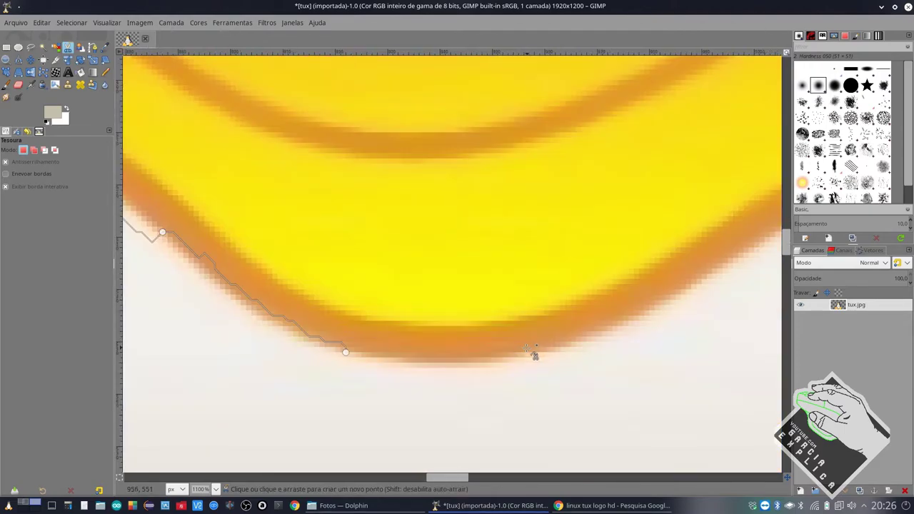
click(529, 352)
scroll(529, 351, right, 10)
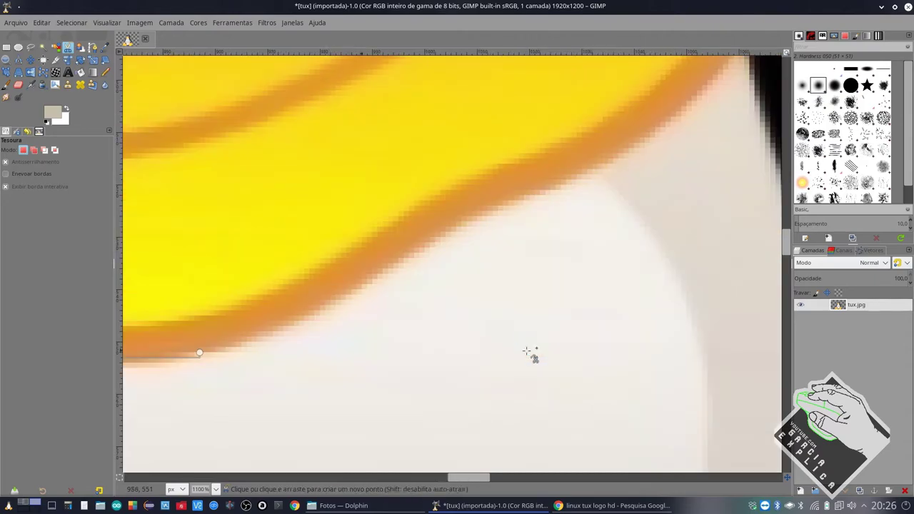
click(408, 255)
Undo the misplaced point and retrace the lower edge toward the beak's right corner.
key(ctrl+z)
click(278, 332)
click(357, 291)
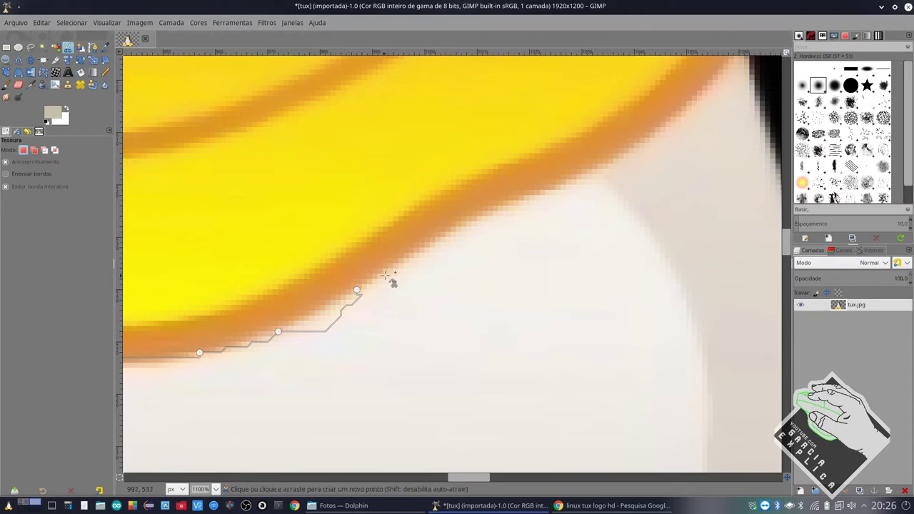
click(430, 253)
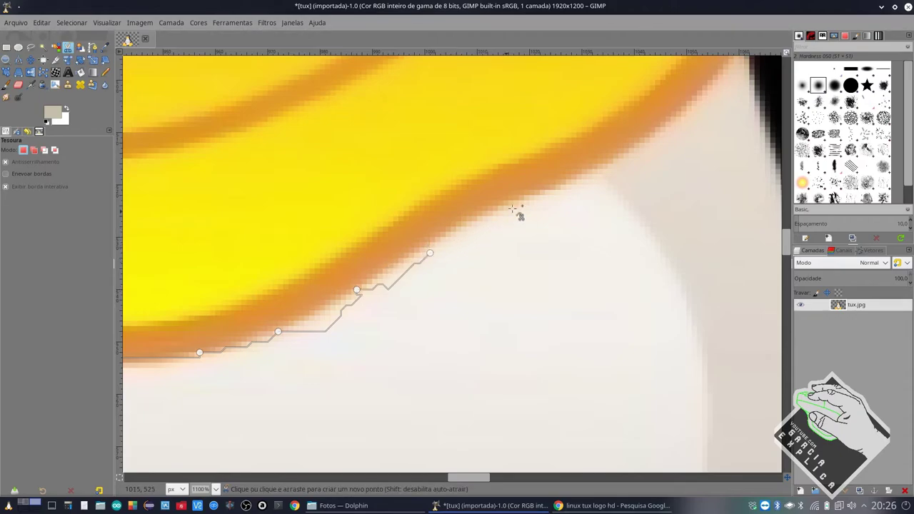
click(564, 184)
scroll(624, 179, down, 2)
scroll(606, 179, down, 1)
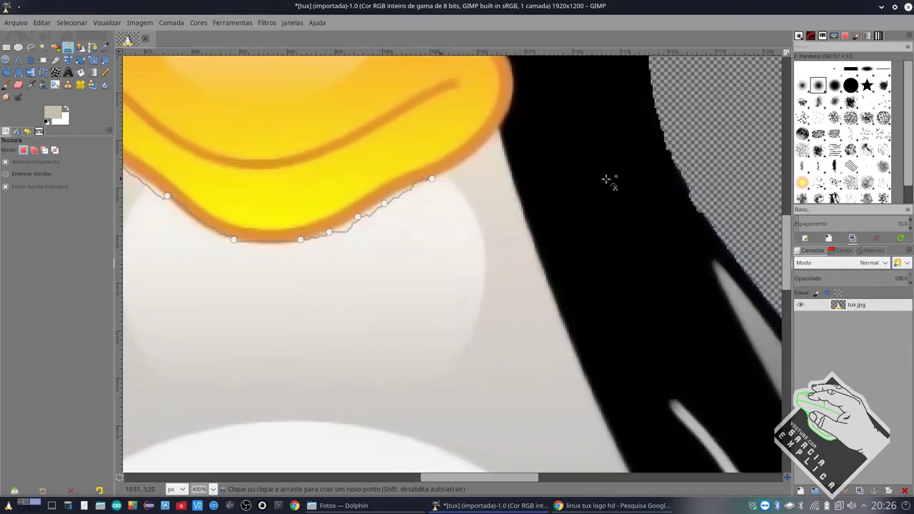
scroll(493, 208, up, 3)
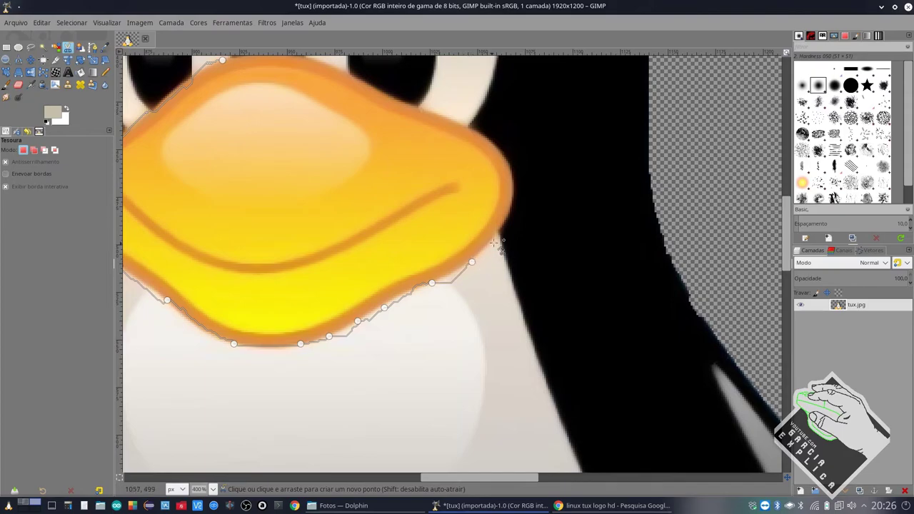
scroll(443, 283, up, 3)
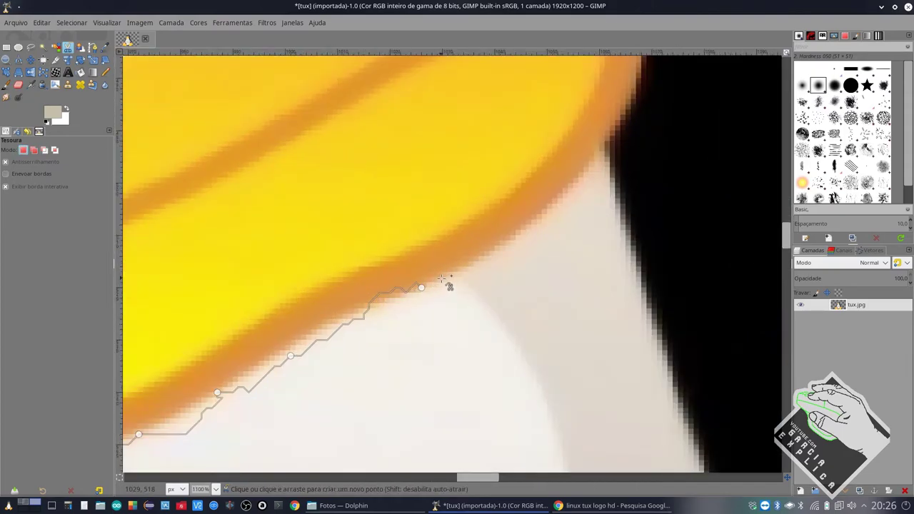
Trace the outline up the beak's right edge and around its right tip.
click(437, 272)
click(531, 230)
click(557, 208)
click(572, 172)
click(599, 151)
scroll(614, 140, up, 3)
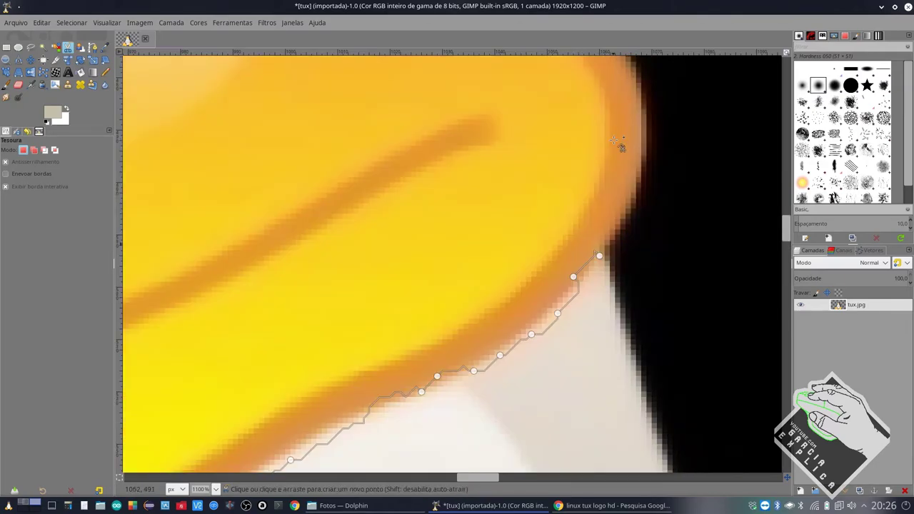
click(642, 188)
click(647, 145)
scroll(633, 173, up, 3)
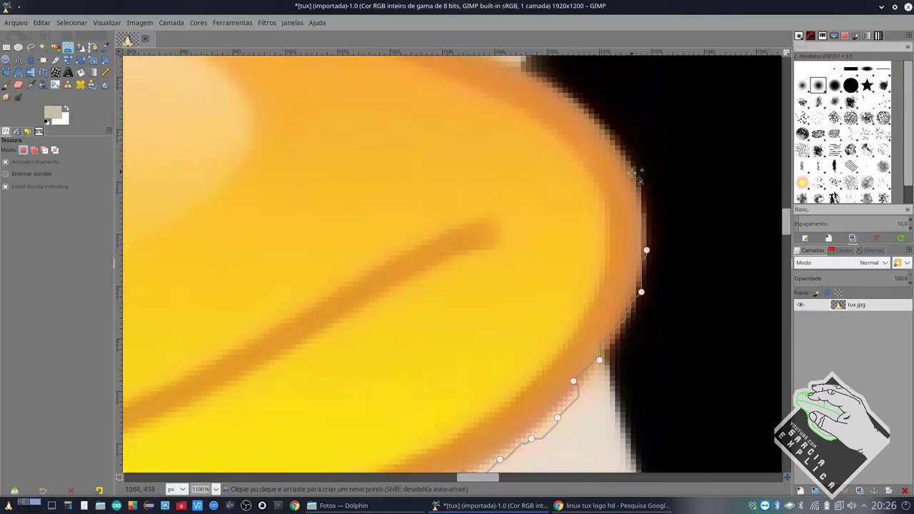
click(632, 167)
scroll(625, 167, up, 3)
Trace the beak's top edge, close the outline at the start point, and convert it to a selection.
click(547, 192)
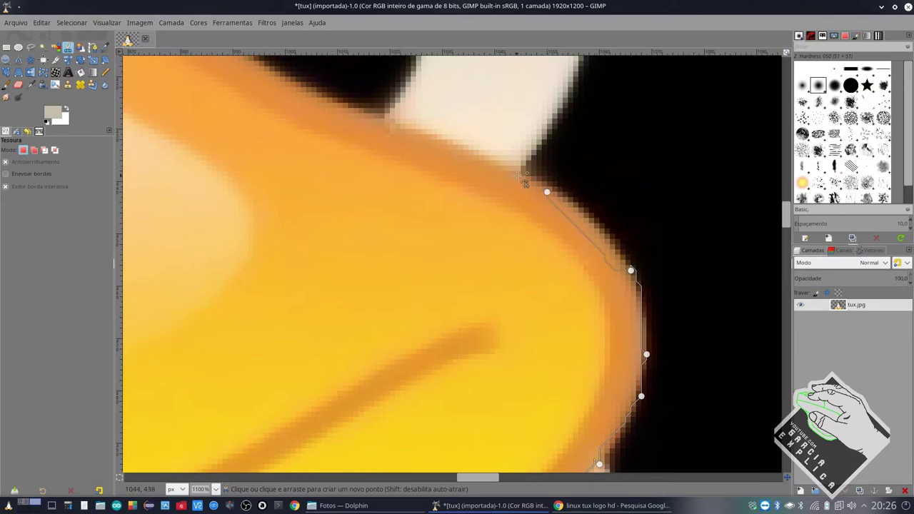
click(468, 150)
scroll(400, 161, up, 3)
click(328, 205)
scroll(330, 206, left, 5)
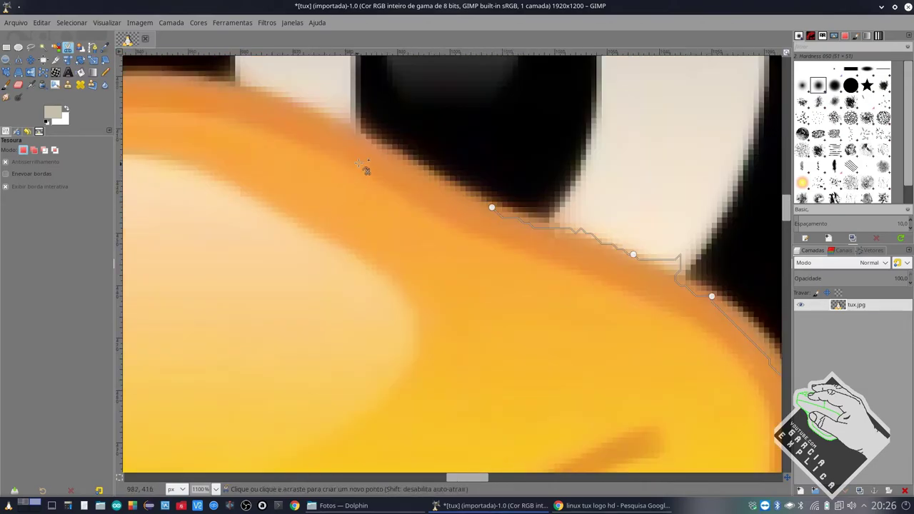
click(370, 141)
scroll(370, 141, left, 5)
click(390, 86)
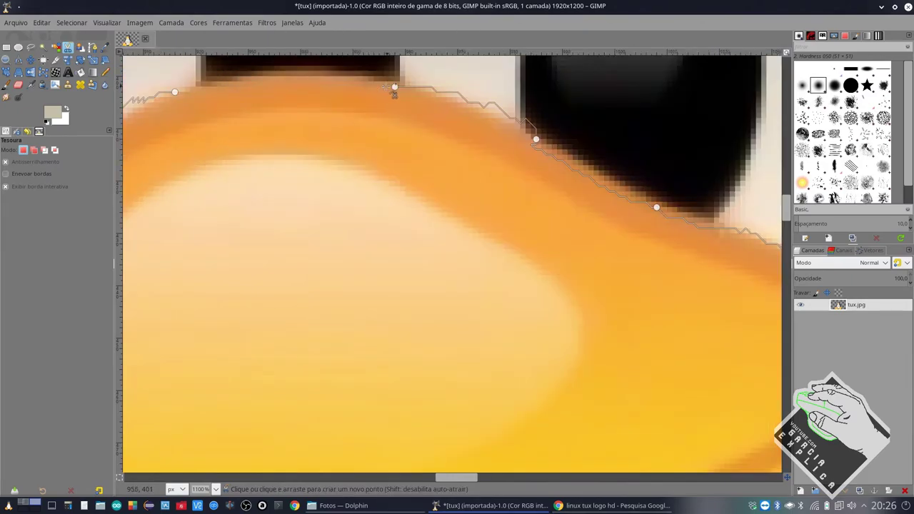
click(175, 91)
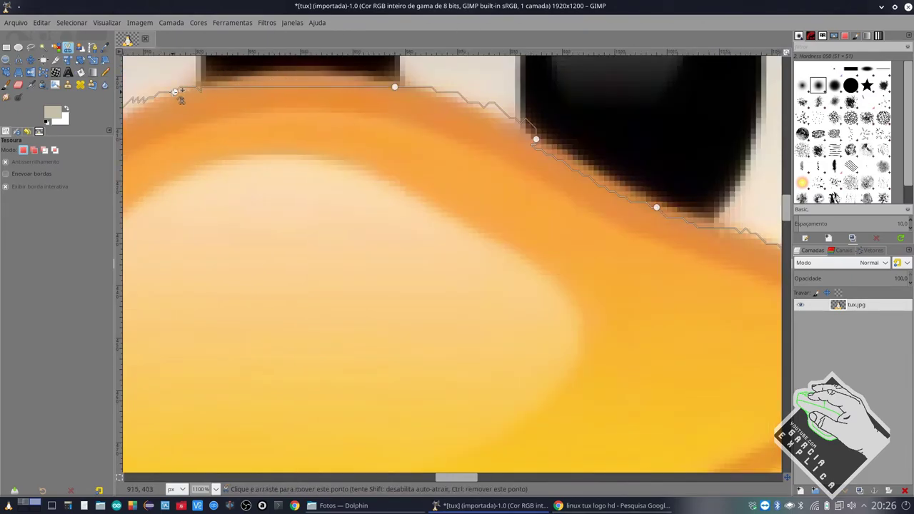
click(275, 72)
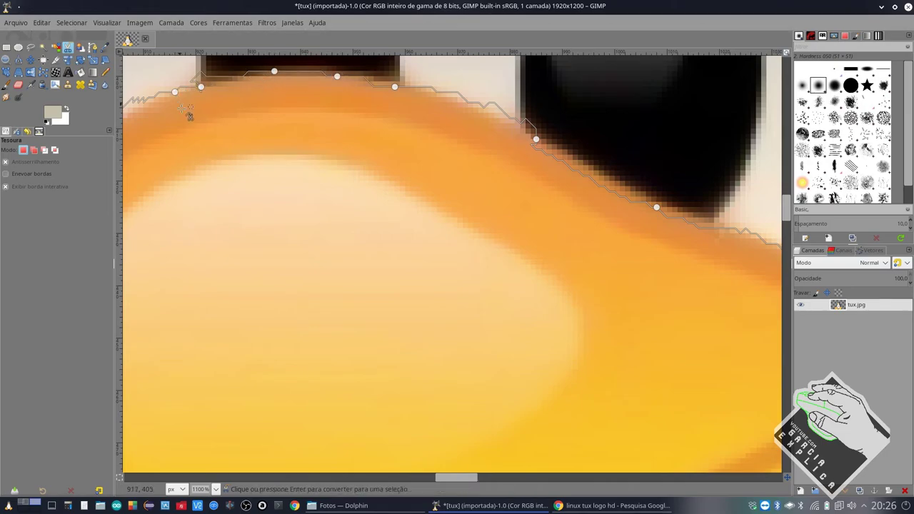
click(270, 188)
ctrl+scroll(274, 188, down, 4)
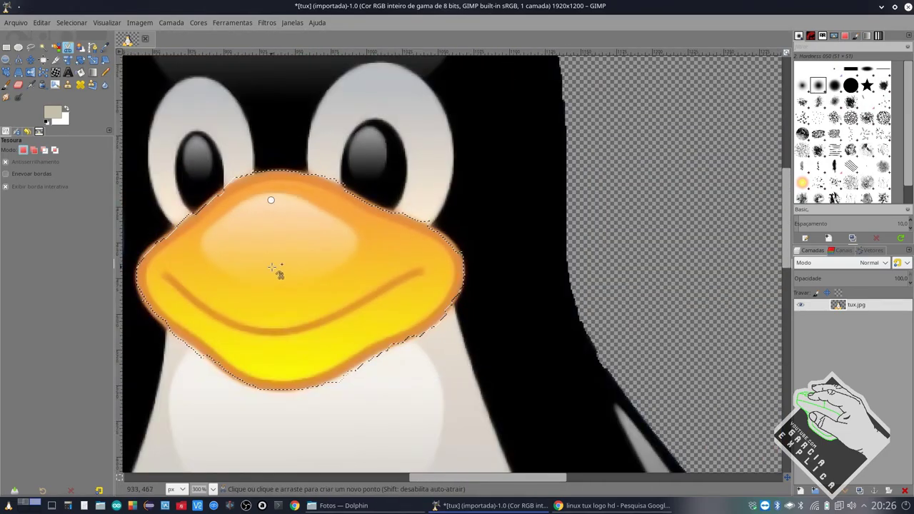
Delete the selected beak to transparency and zoom out to view the whole penguin.
key(Delete)
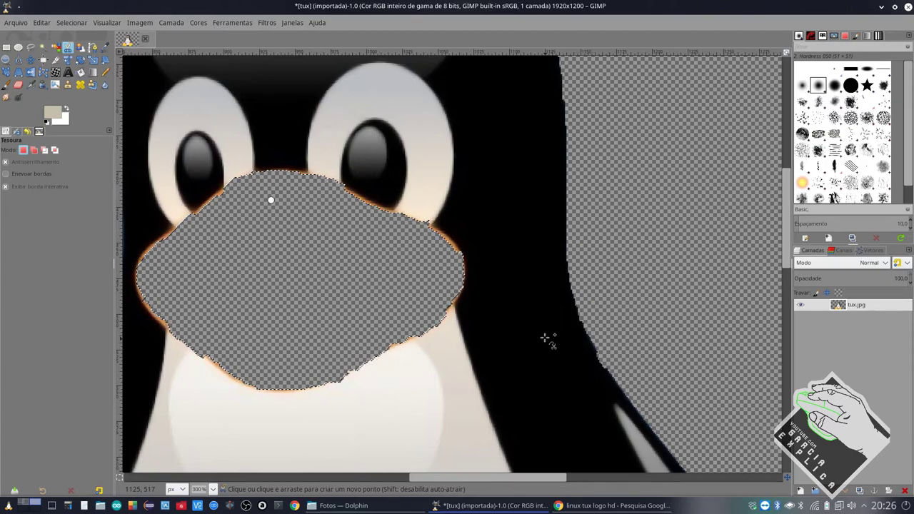
key(shift+2)
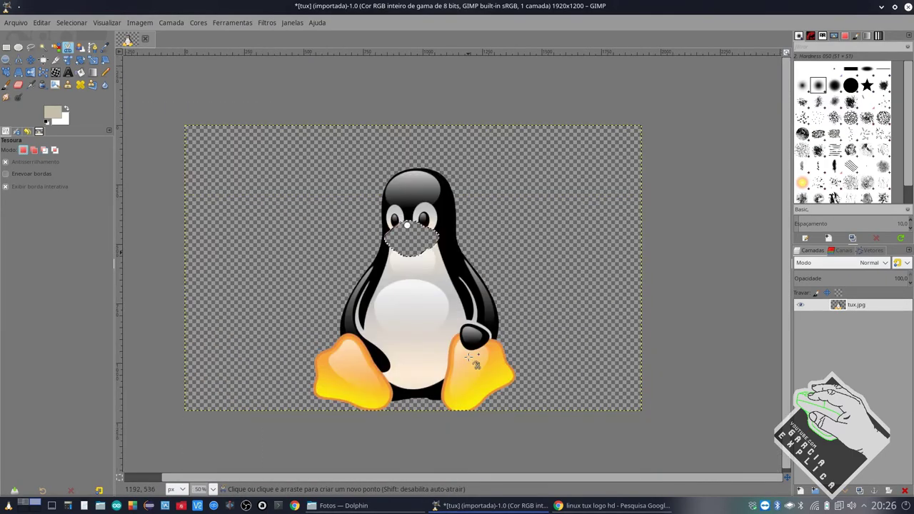
key(ctrl)
scroll(486, 290, down, 1)
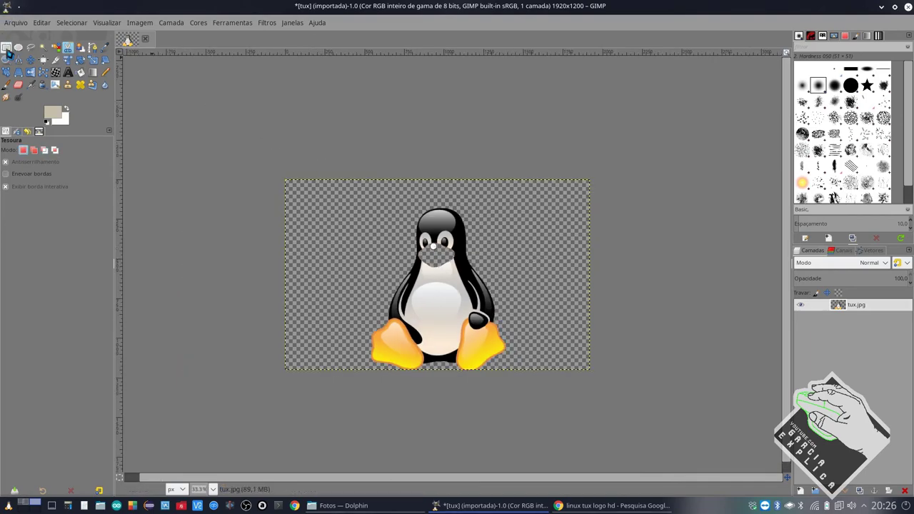
Switch to Rectangle Select and zoom in and out to inspect the beak hole's orange fringe.
click(6, 47)
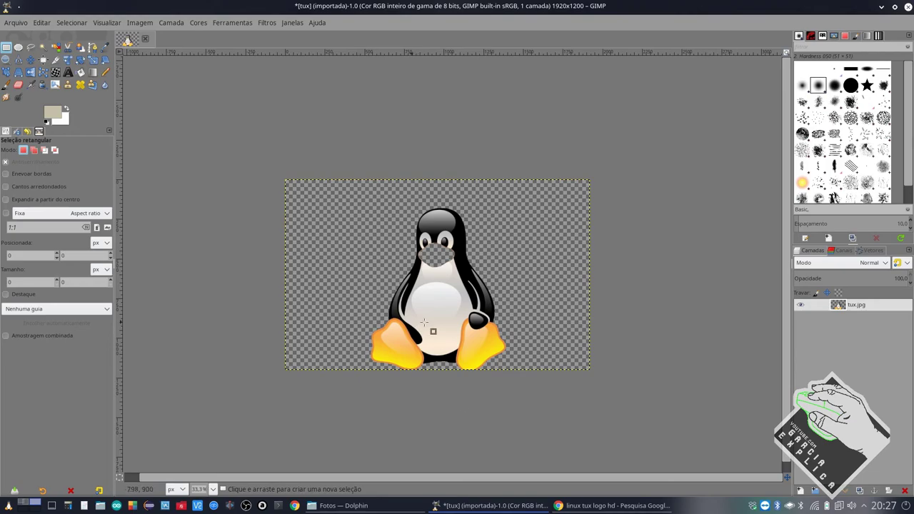
scroll(478, 255, up, 3)
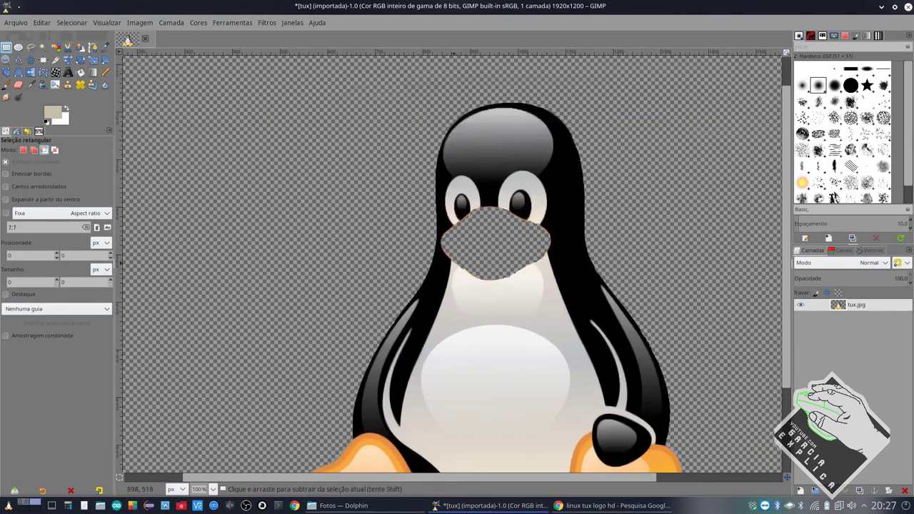
scroll(457, 229, up, 4)
scroll(396, 219, up, 1)
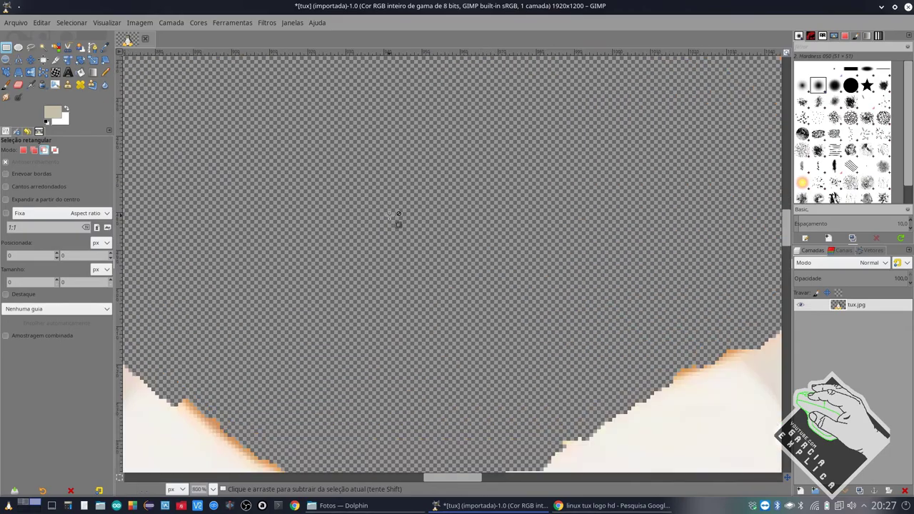
scroll(398, 224, up, 2)
scroll(298, 245, up, 1)
scroll(289, 240, up, 2)
scroll(357, 214, down, 6)
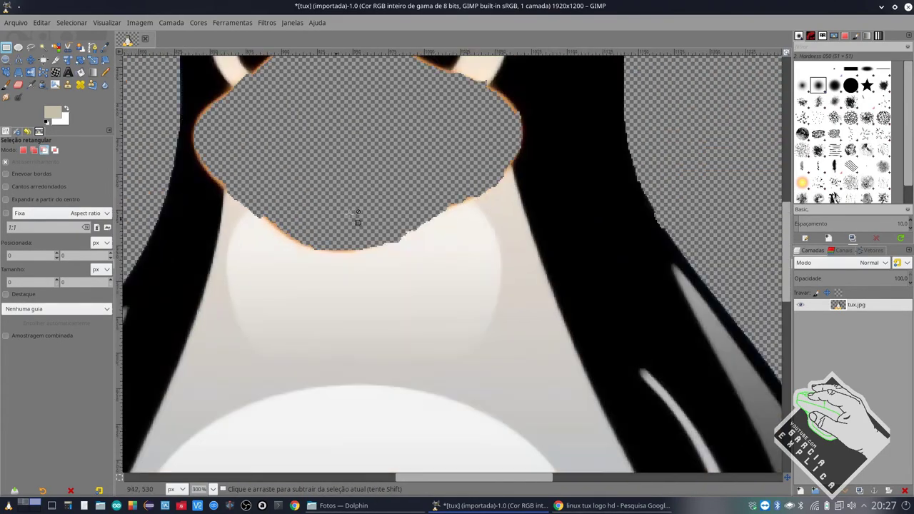
scroll(352, 210, down, 2)
scroll(351, 205, down, 2)
scroll(350, 203, down, 3)
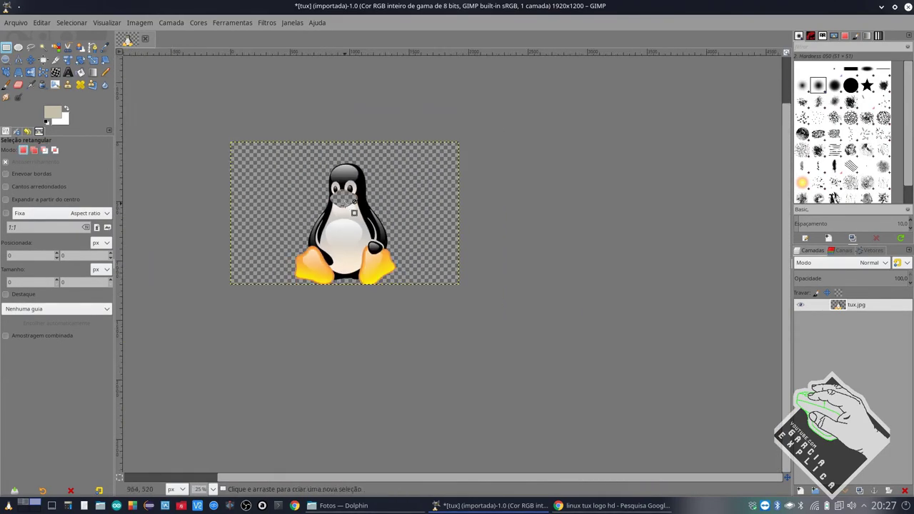
scroll(347, 207, up, 2)
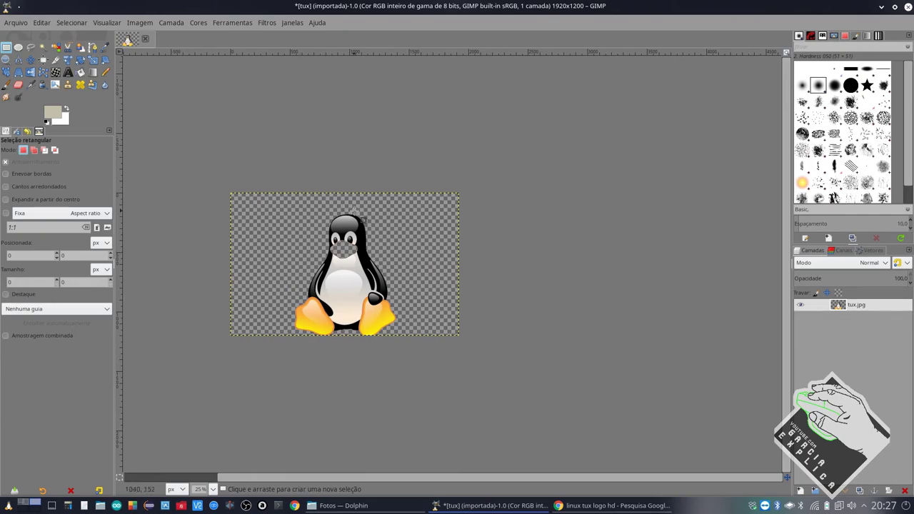